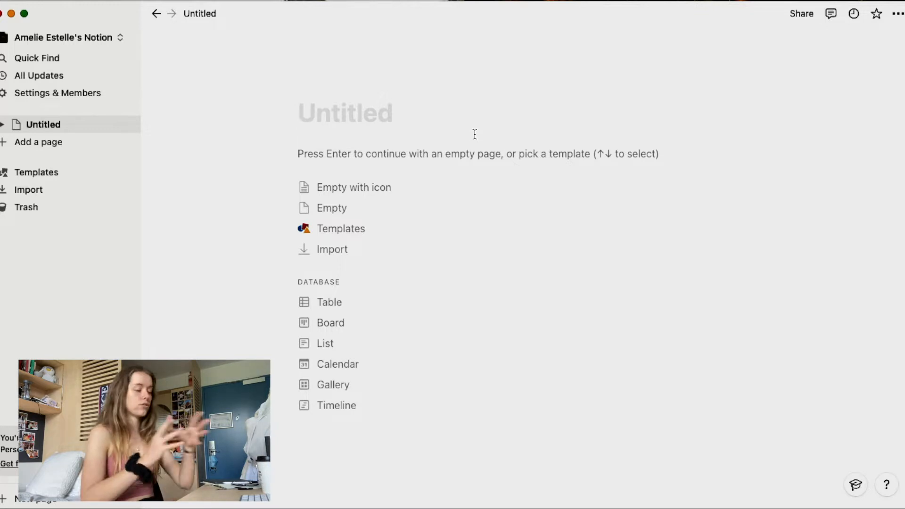
Step: Title the page "Planner" and insert an inline calendar database named "Tasks"
{"action": "type", "text": "Planner"}
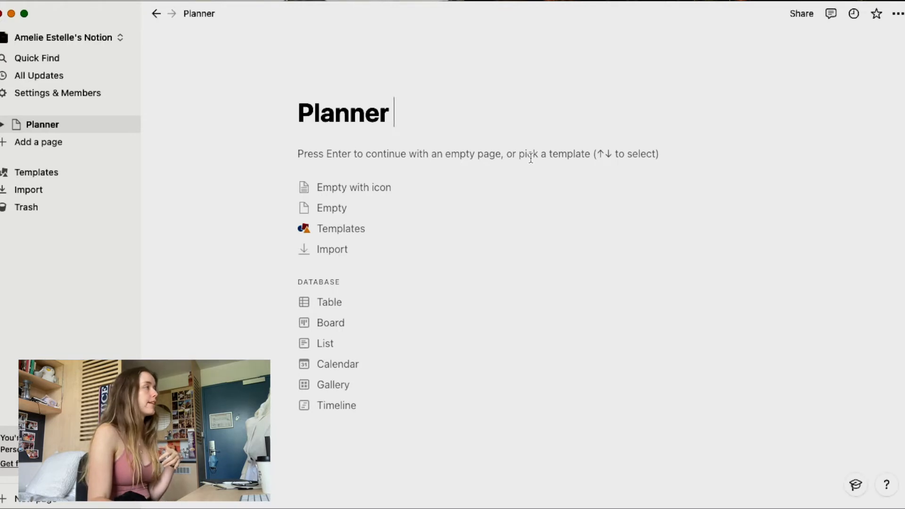
{"action": "key", "text": "Return"}
{"action": "type", "text": "/"}
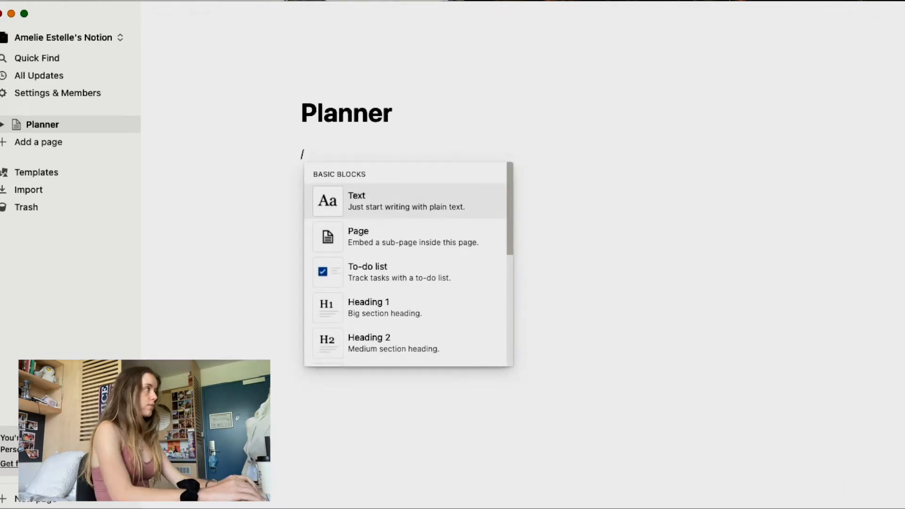
{"action": "type", "text": "cale"}
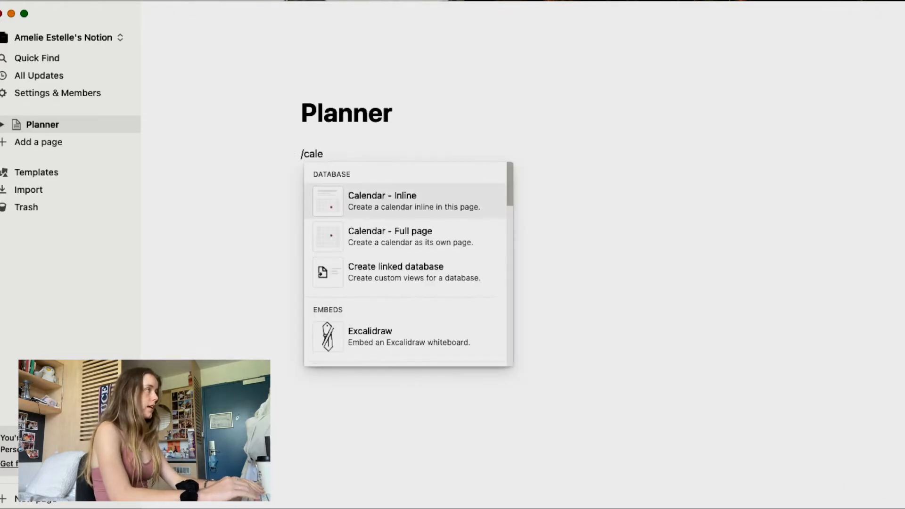
{"action": "key", "text": "Return"}
{"action": "type", "text": "Tasks"}
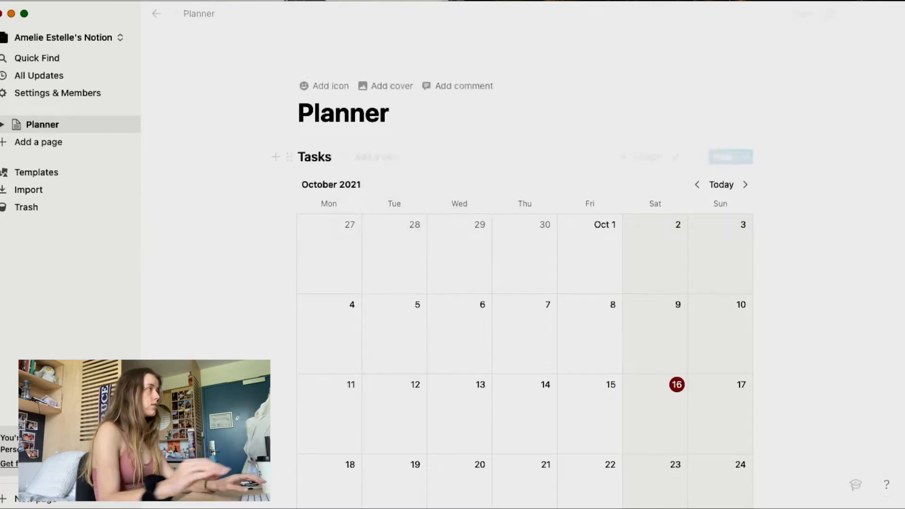
Step: Set the Planner page to full width and small text
{"action": "left_click", "coordinate": [897, 12]}
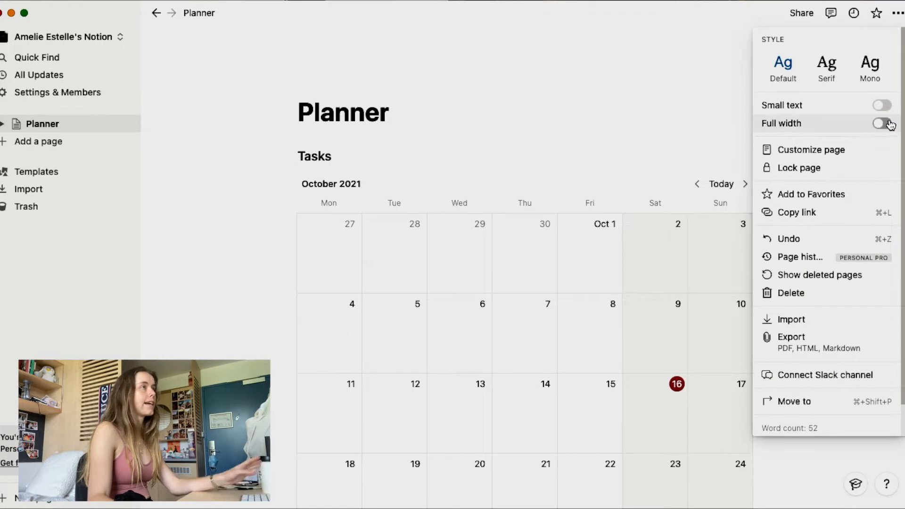
{"action": "left_click", "coordinate": [882, 123]}
{"action": "left_click", "coordinate": [882, 105]}
{"action": "left_click", "coordinate": [584, 170]}
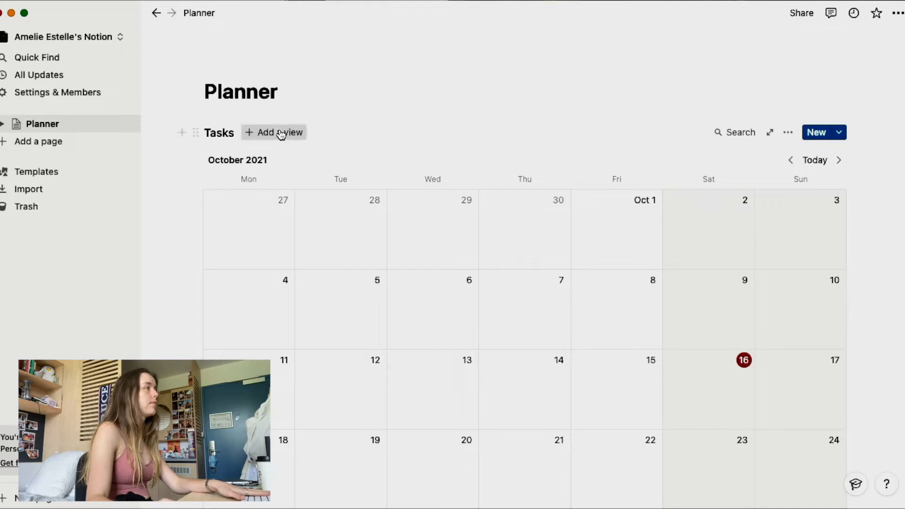
Step: Add a table view named "tablw" to the Tasks database
{"action": "left_click", "coordinate": [281, 134]}
{"action": "type", "text": "tablw"}
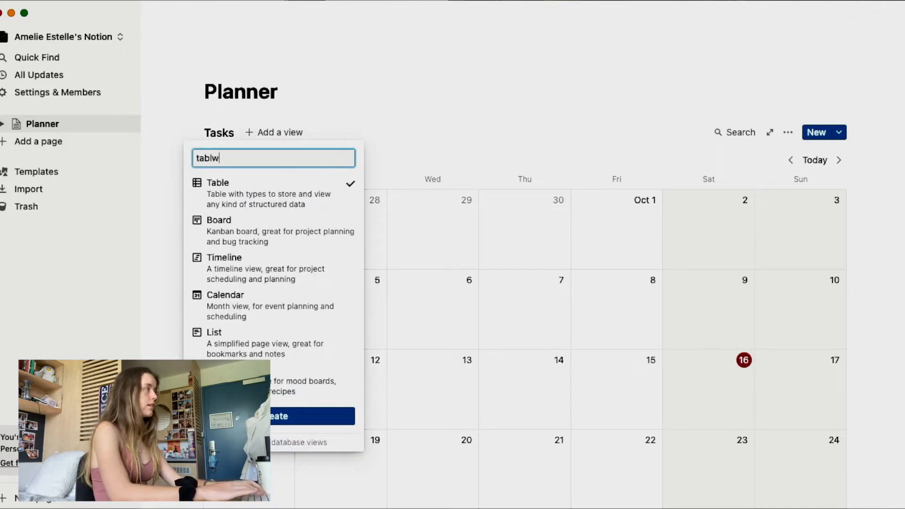
{"action": "key", "text": "Return"}
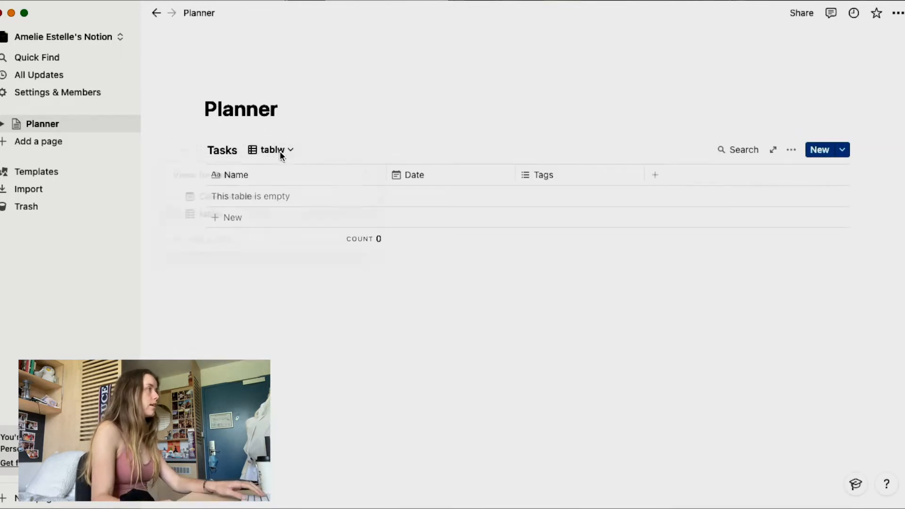
Step: Correct the name of the Tasks database's table view to "table"
{"action": "left_click", "coordinate": [281, 155]}
{"action": "left_click", "coordinate": [383, 222]}
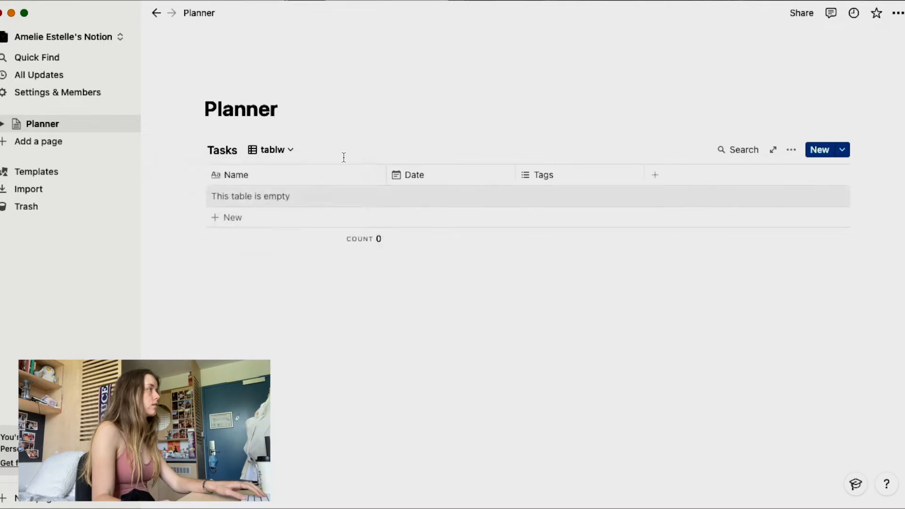
{"action": "left_click", "coordinate": [295, 151]}
{"action": "left_click", "coordinate": [367, 217]}
{"action": "key", "text": "BackSpace"}
{"action": "type", "text": "e"}
{"action": "key", "text": "Return"}
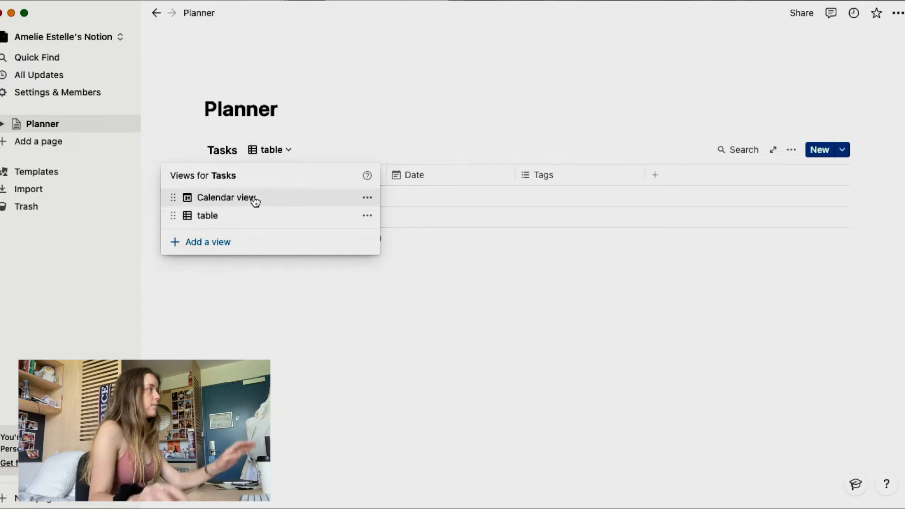
{"action": "left_click", "coordinate": [345, 137]}
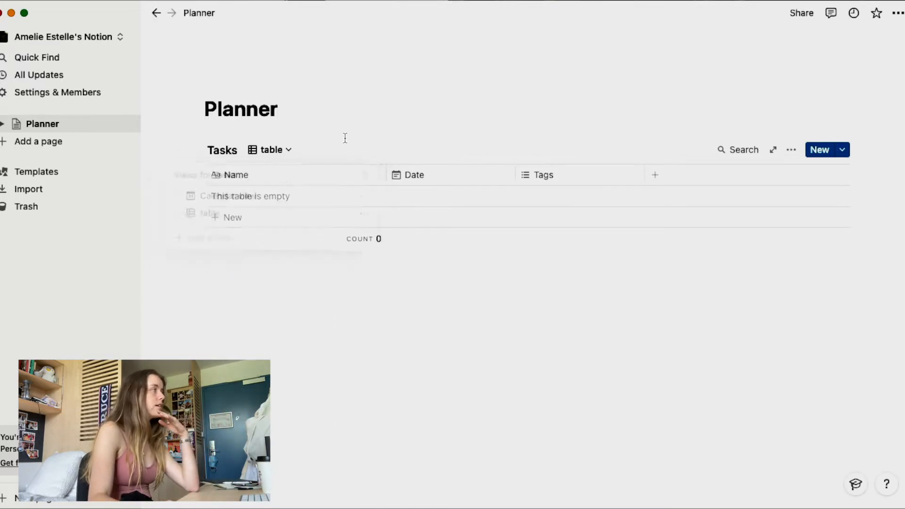
Step: Add a row named "Example task" to the Tasks table
{"action": "left_click", "coordinate": [268, 218]}
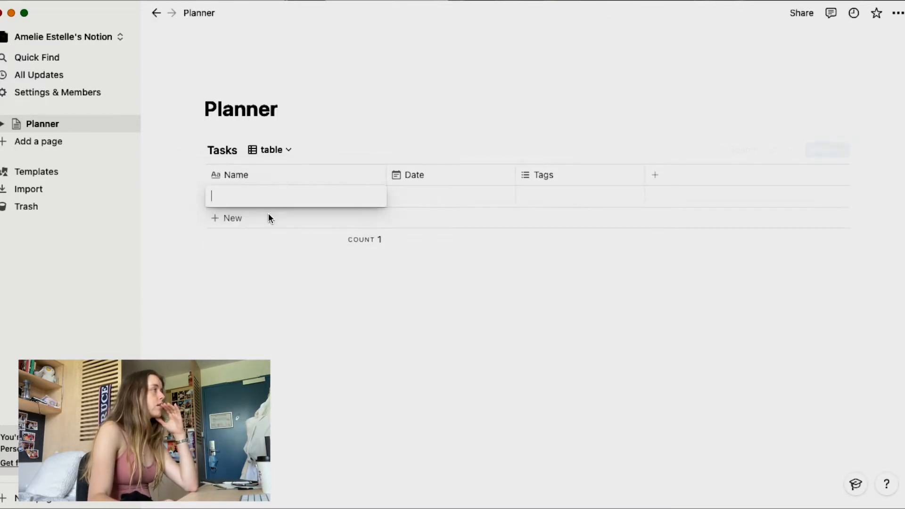
{"action": "type", "text": "Exam"}
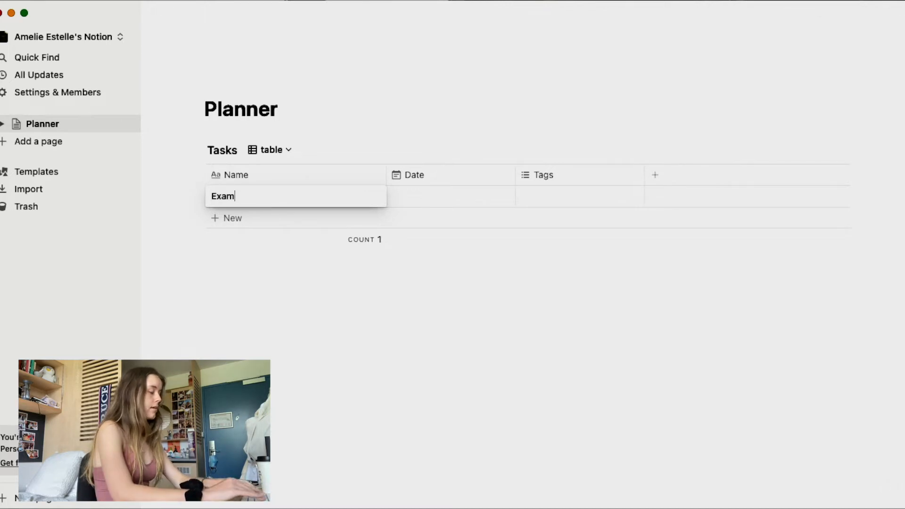
{"action": "type", "text": "ple task"}
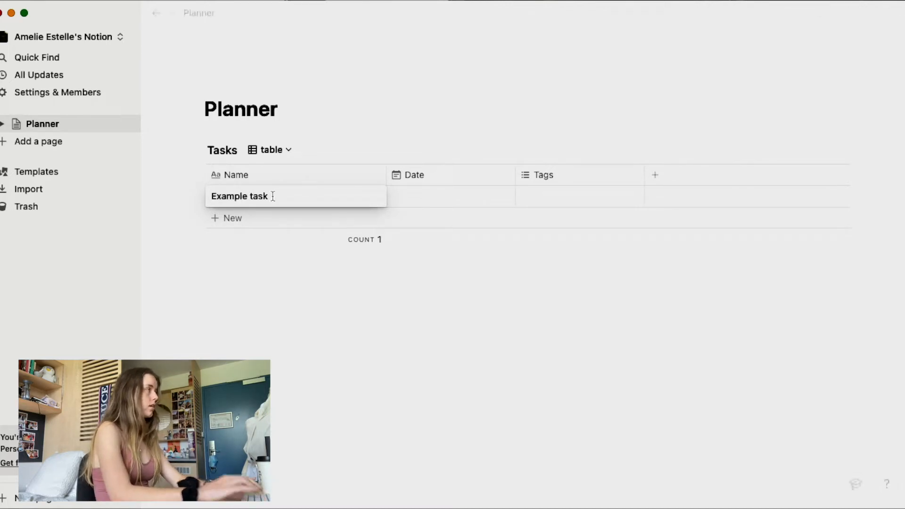
Step: Rename the Name column to "Task" and the Date column to "Due Date"
{"action": "left_click", "coordinate": [267, 176]}
{"action": "left_click", "coordinate": [265, 175]}
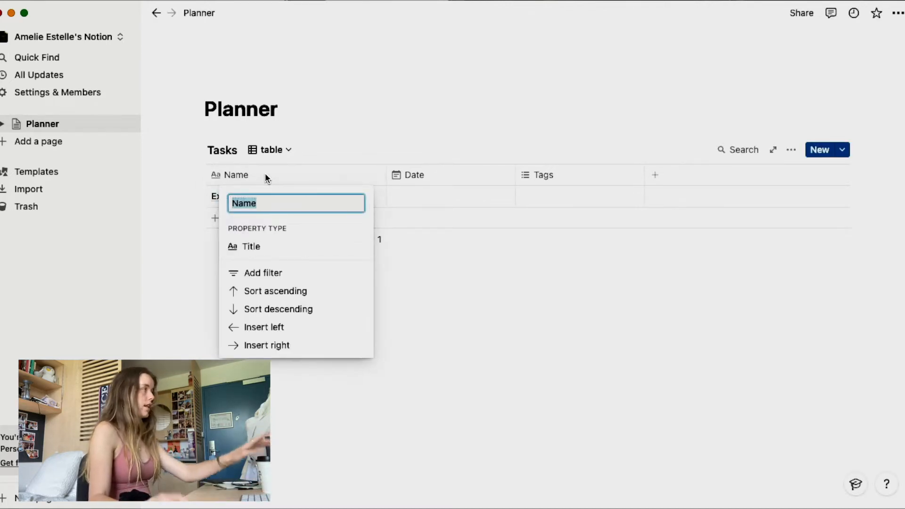
{"action": "type", "text": "Task"}
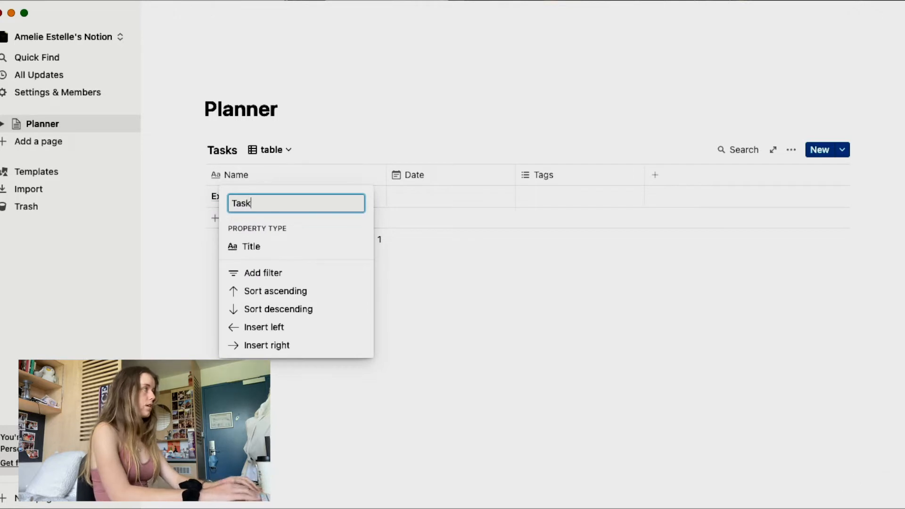
{"action": "left_click", "coordinate": [411, 177]}
{"action": "left_click", "coordinate": [411, 176]}
{"action": "type", "text": "Due Date"}
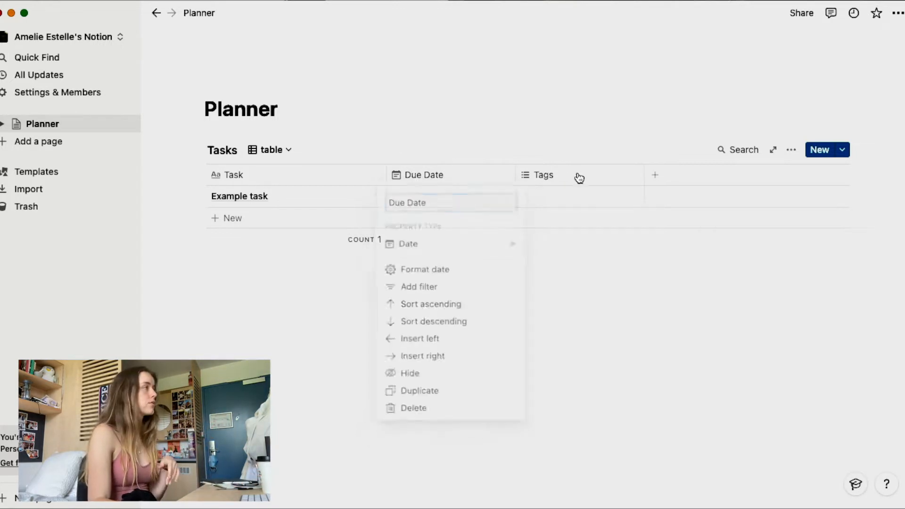
Step: Rename the Tags column to "Parent" and change its property type to Select
{"action": "left_click", "coordinate": [577, 172]}
{"action": "left_click", "coordinate": [574, 174]}
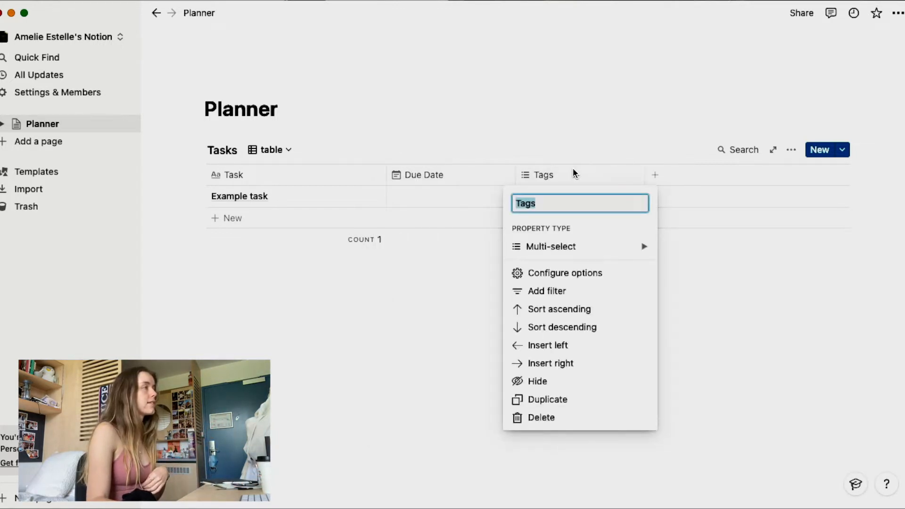
{"action": "type", "text": "Parent"}
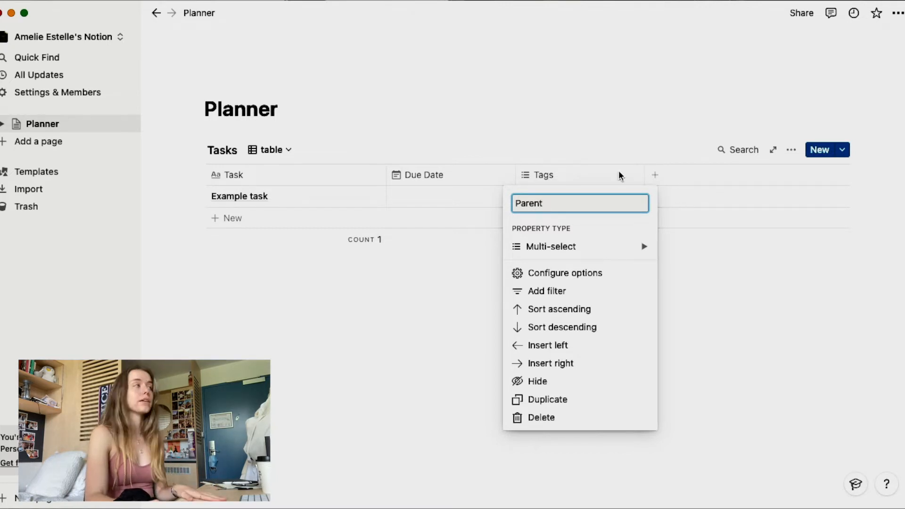
{"action": "mouse_move", "coordinate": [625, 249]}
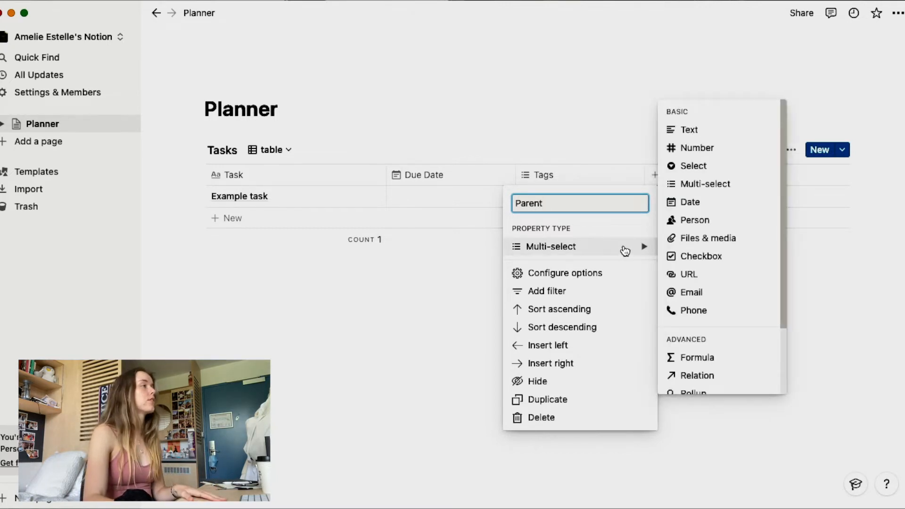
{"action": "left_click", "coordinate": [743, 168]}
Step: Create the Parent options "work" and "errand" from the Example task row, clearing each from the cell
{"action": "left_click", "coordinate": [590, 195]}
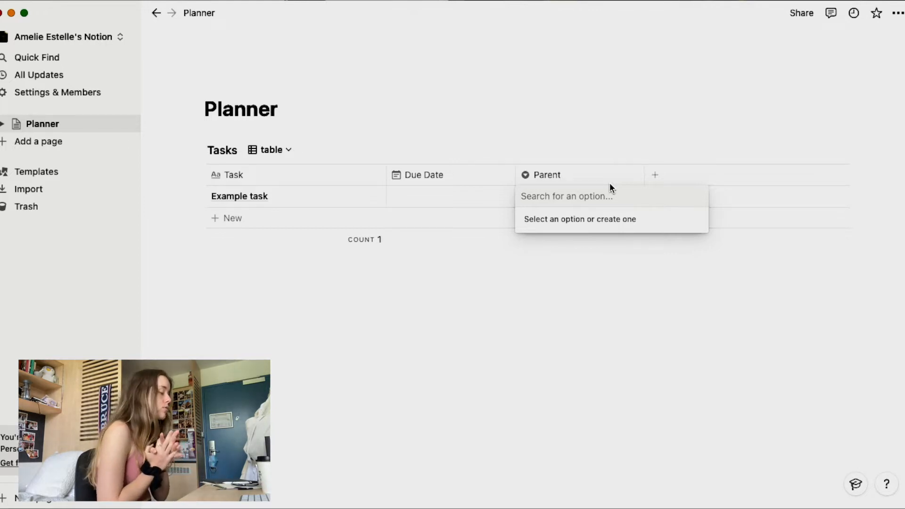
{"action": "type", "text": "work"}
{"action": "key", "text": "Return"}
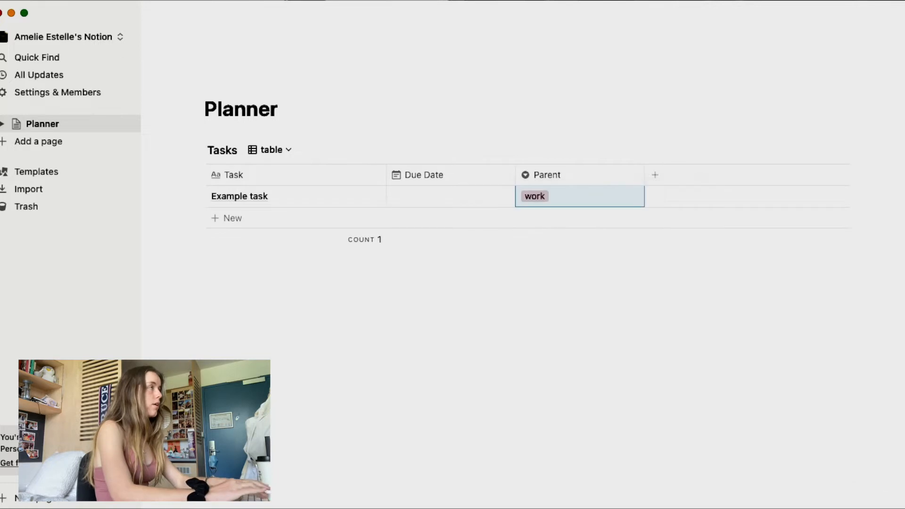
{"action": "left_click", "coordinate": [598, 194]}
{"action": "key", "text": "BackSpace"}
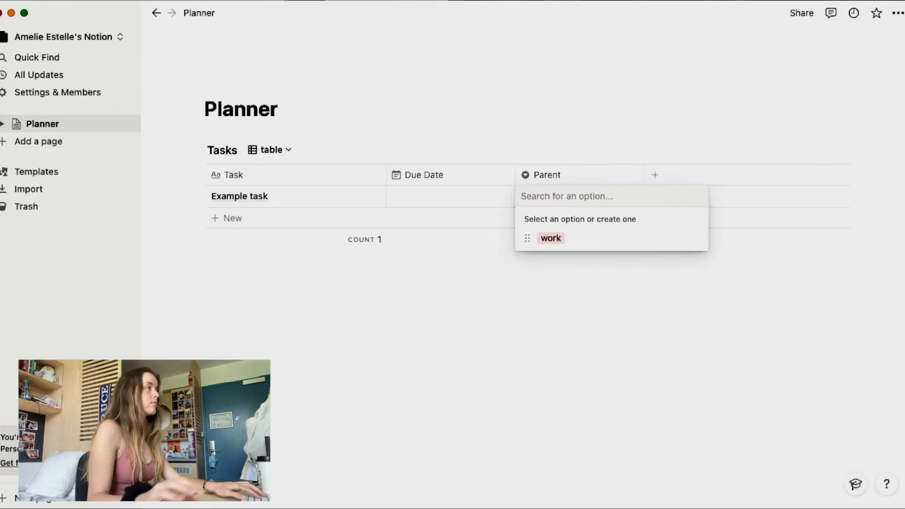
{"action": "type", "text": "errand"}
{"action": "key", "text": "Return"}
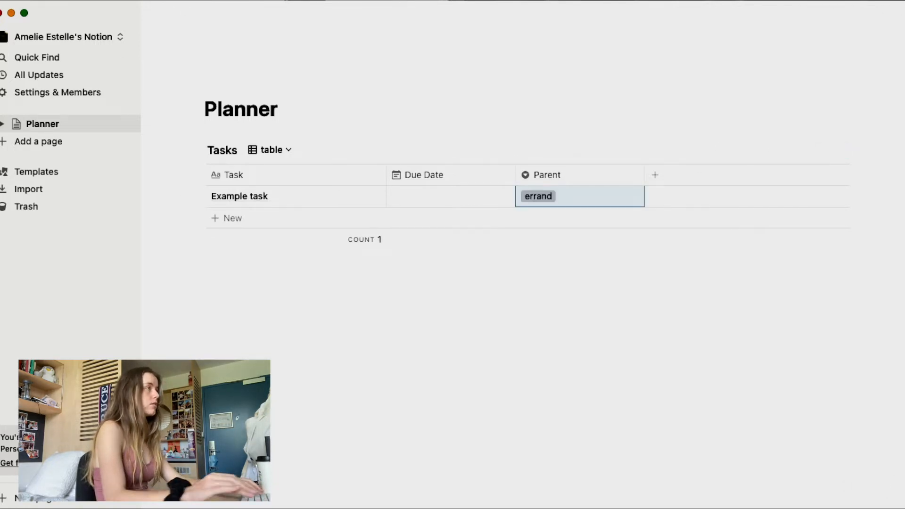
{"action": "left_click", "coordinate": [573, 188]}
{"action": "key", "text": "BackSpace"}
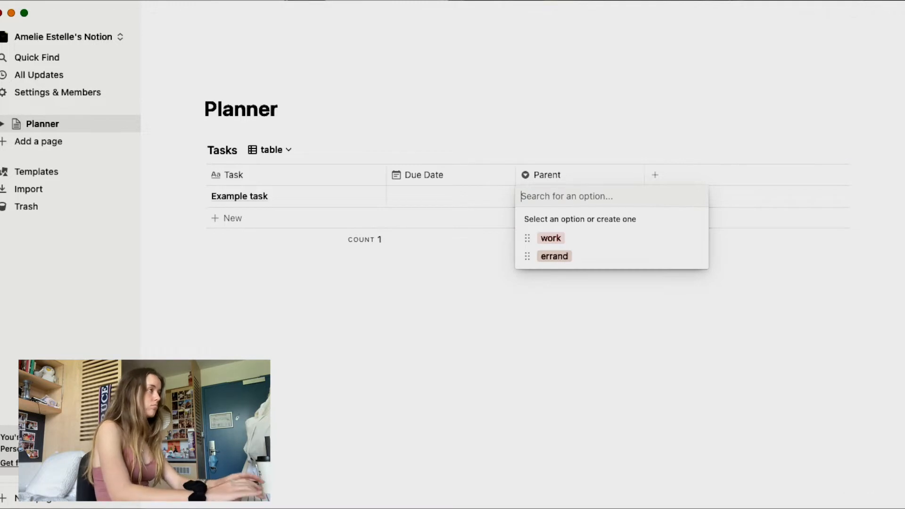
Step: Create the Parent option "school" and clear it from the Example task row
{"action": "type", "text": "school"}
{"action": "key", "text": "Return"}
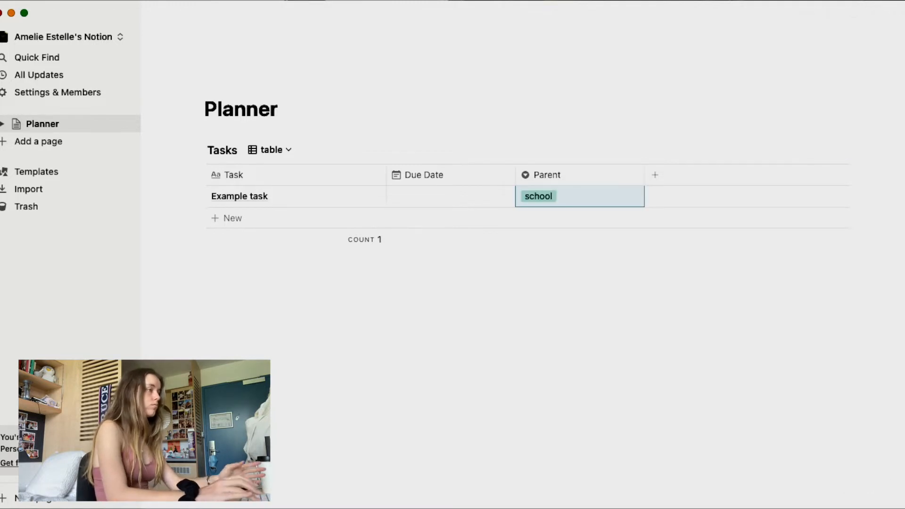
{"action": "left_click", "coordinate": [562, 188]}
{"action": "left_click", "coordinate": [559, 196]}
{"action": "key", "text": "Escape"}
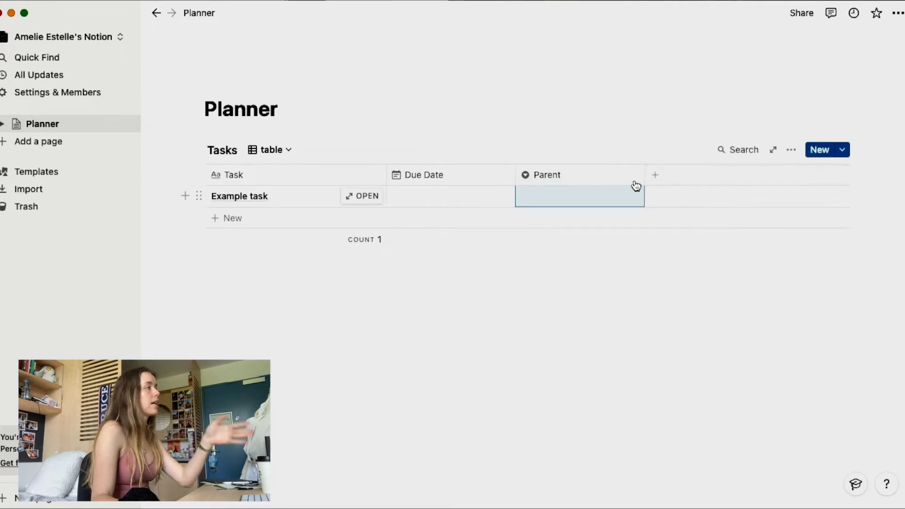
Step: Add a Checkbox column named "Done" and move it in front of the Task column
{"action": "left_click", "coordinate": [678, 174]}
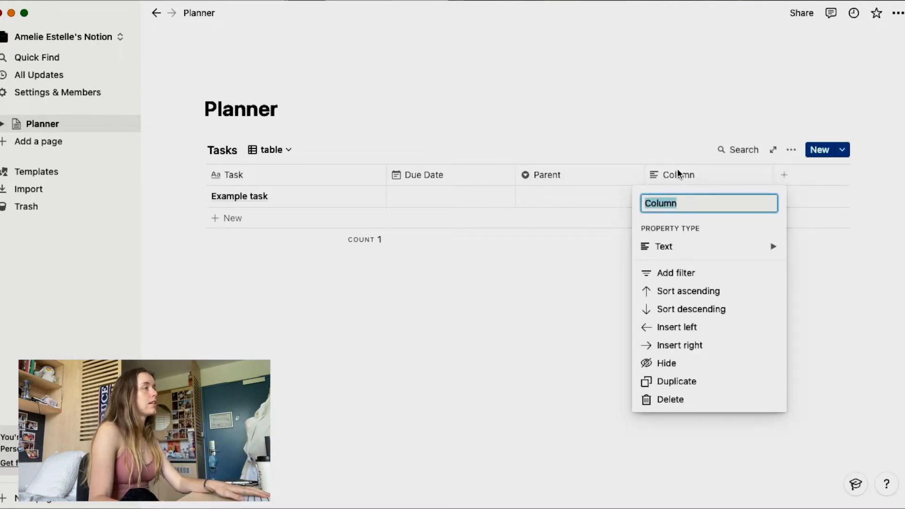
{"action": "type", "text": "Done"}
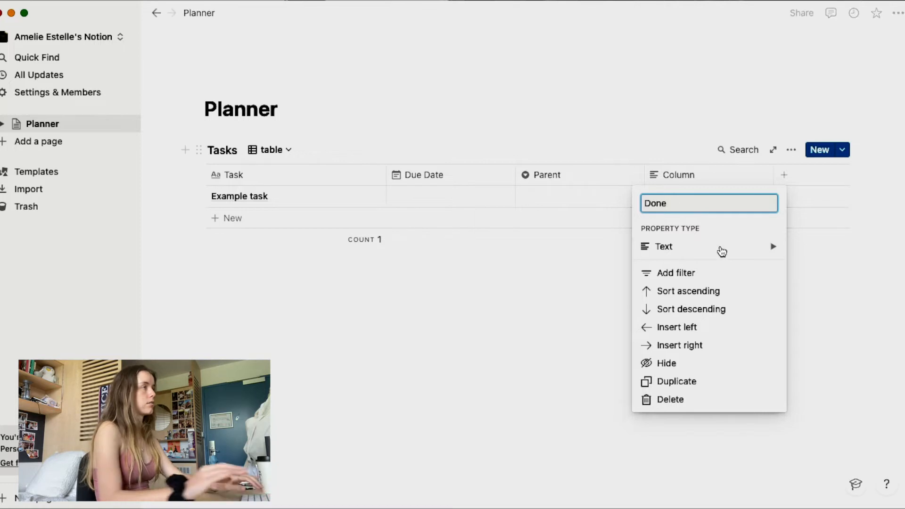
{"action": "mouse_move", "coordinate": [721, 248]}
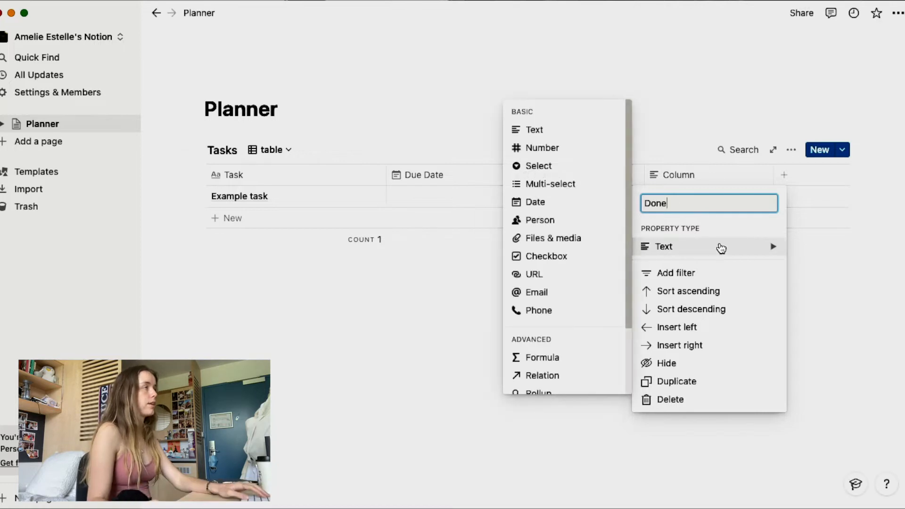
{"action": "left_click", "coordinate": [546, 255]}
{"action": "left_click_drag", "start_coordinate": [690, 183], "coordinate": [264, 182]}
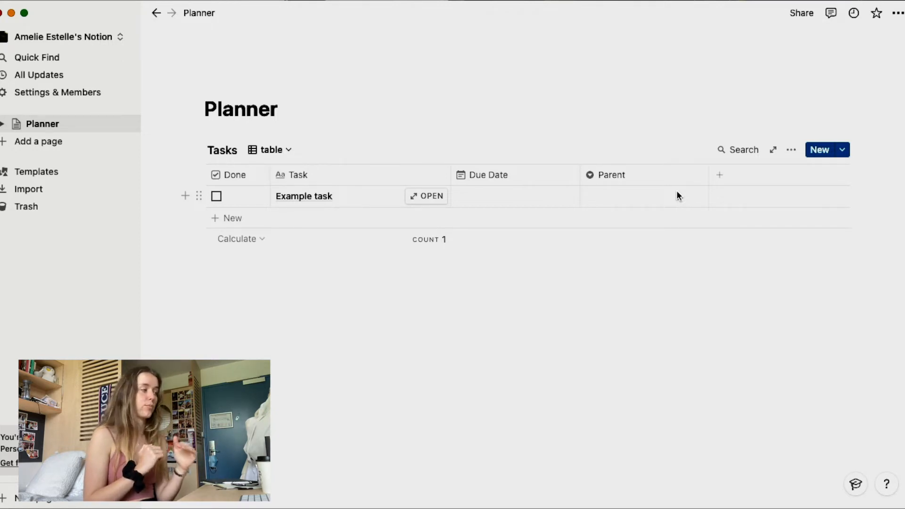
{"action": "left_click", "coordinate": [628, 195]}
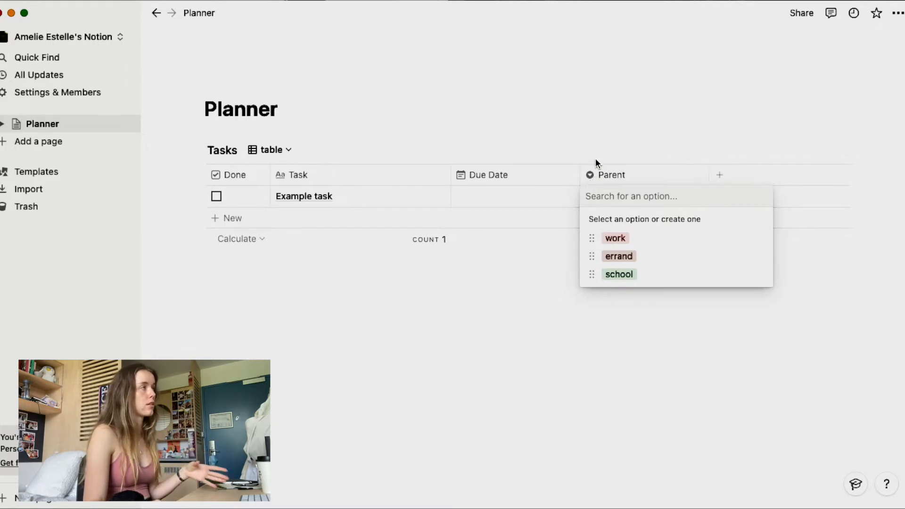
{"action": "key", "text": "Escape"}
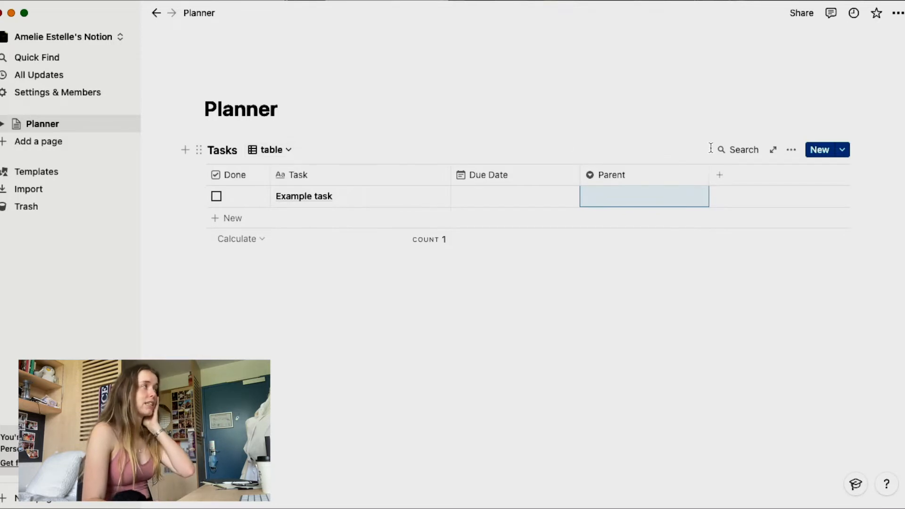
Step: Filter the Tasks table view to show only rows where Done is unchecked
{"action": "left_click", "coordinate": [785, 150]}
{"action": "left_click", "coordinate": [814, 293]}
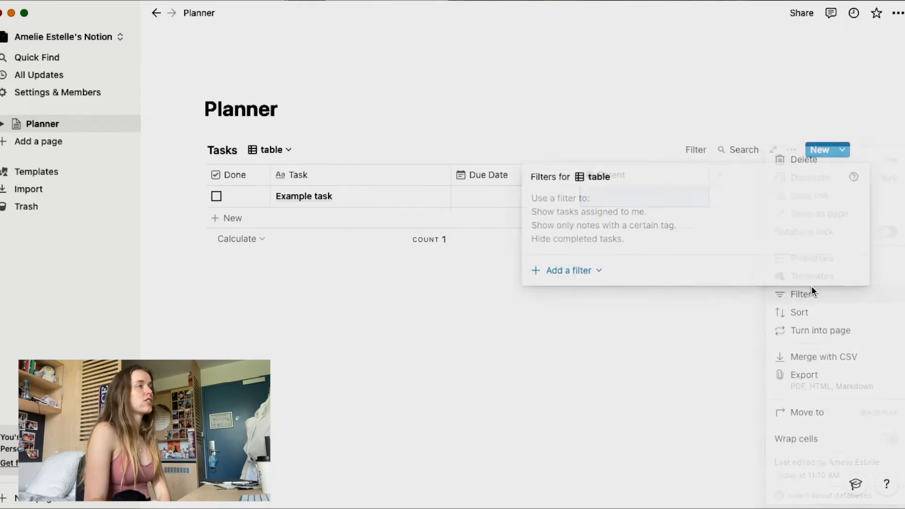
{"action": "left_click", "coordinate": [658, 269]}
{"action": "left_click", "coordinate": [610, 298]}
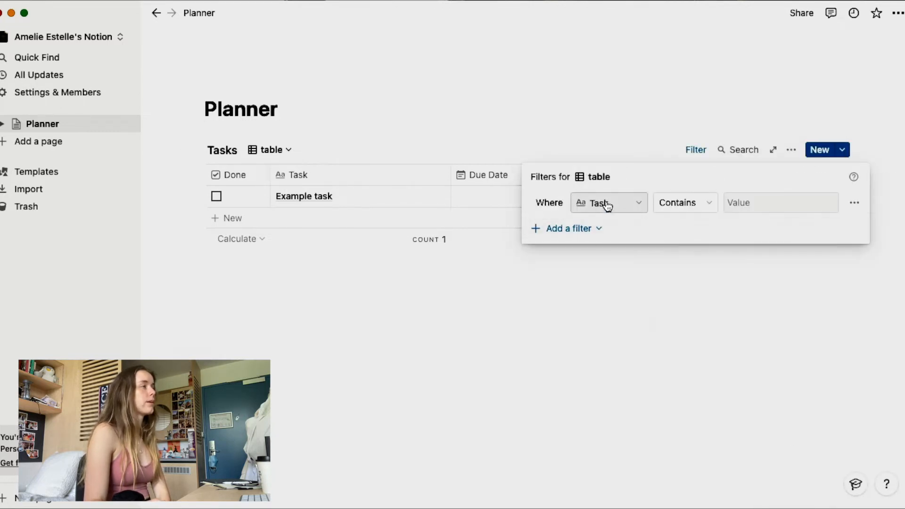
{"action": "left_click", "coordinate": [607, 206]}
{"action": "left_click", "coordinate": [600, 277]}
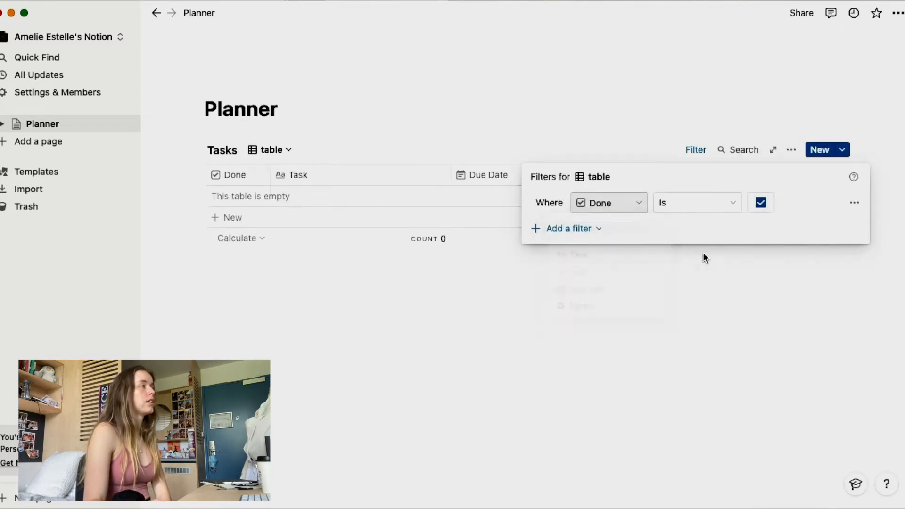
{"action": "left_click", "coordinate": [762, 203]}
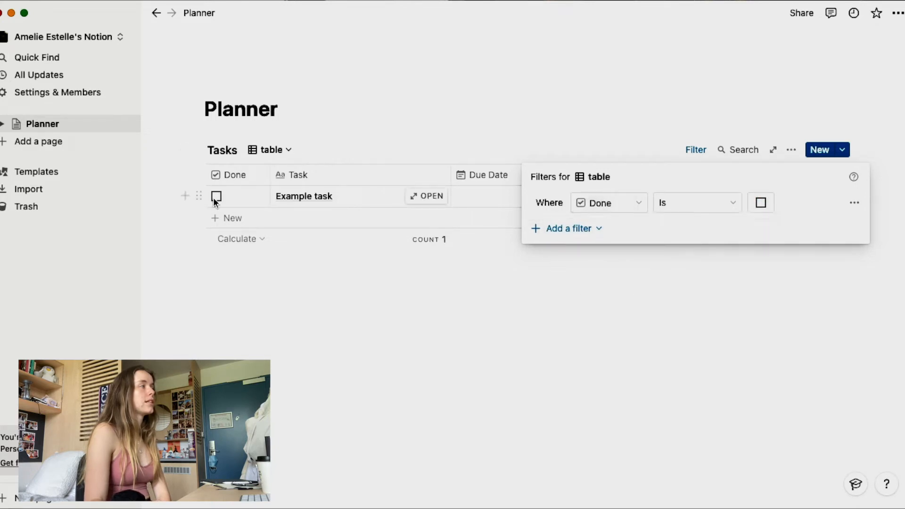
{"action": "left_click", "coordinate": [651, 113]}
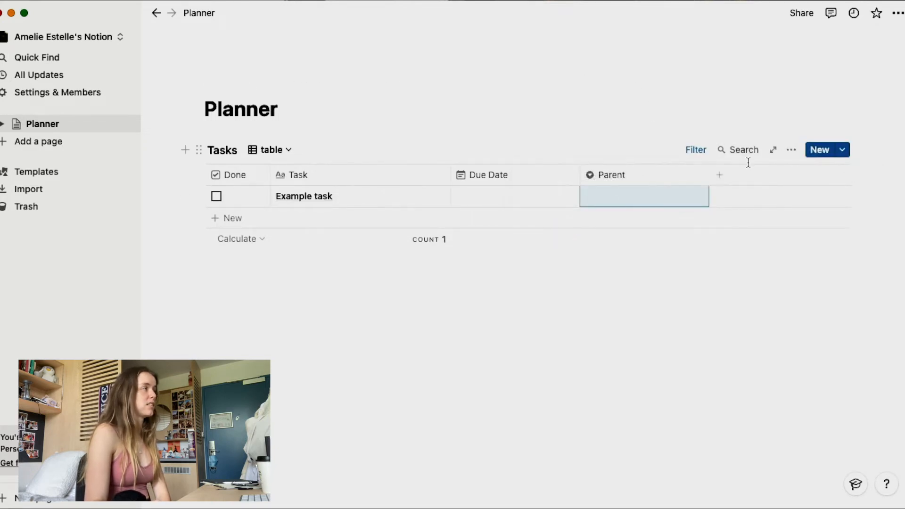
Step: Sort the Tasks table view by Due Date in ascending order
{"action": "left_click", "coordinate": [791, 150]}
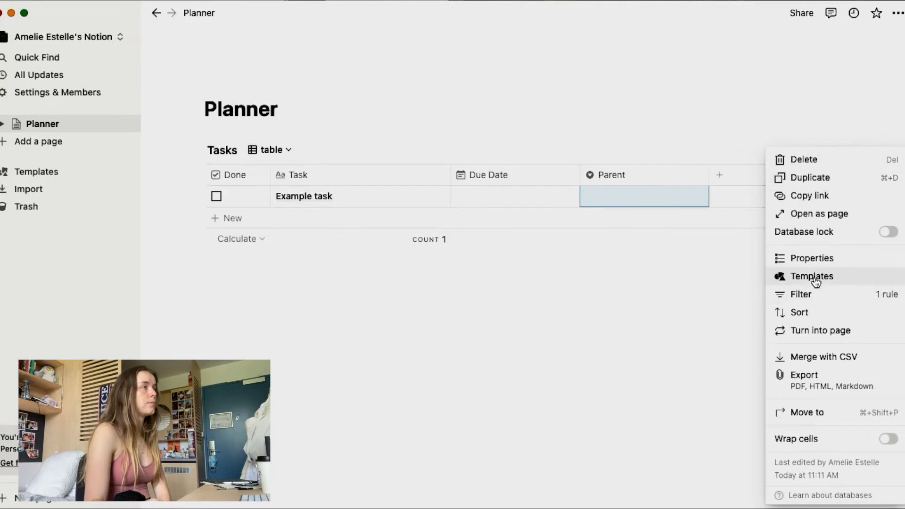
{"action": "left_click", "coordinate": [800, 313]}
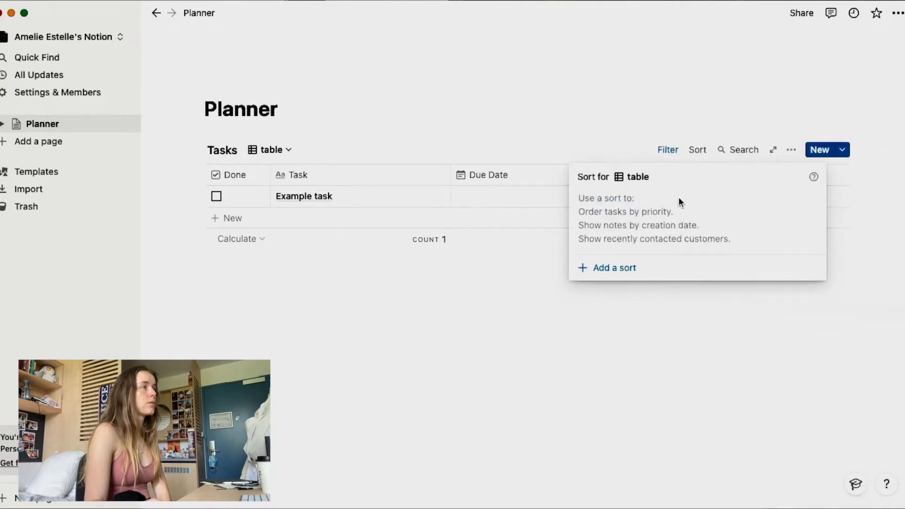
{"action": "left_click", "coordinate": [626, 268]}
{"action": "left_click", "coordinate": [622, 204]}
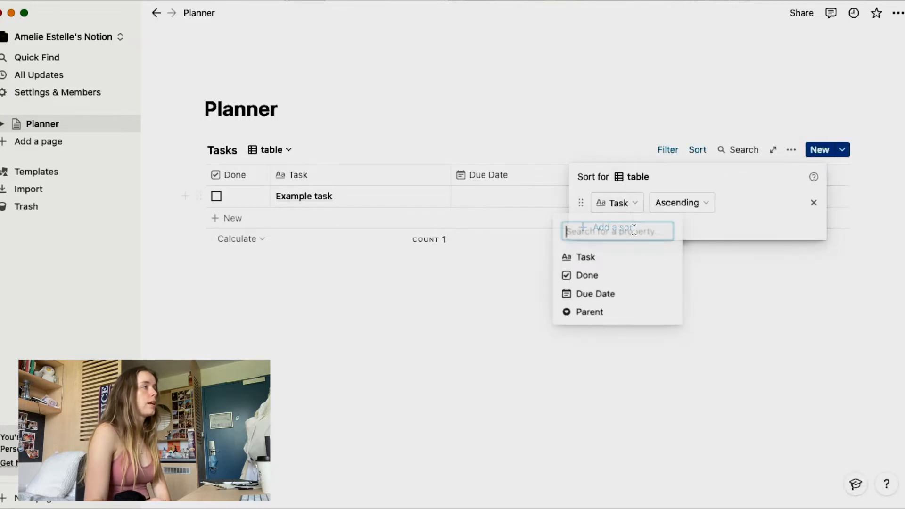
{"action": "left_click", "coordinate": [623, 296]}
{"action": "left_click", "coordinate": [656, 191]}
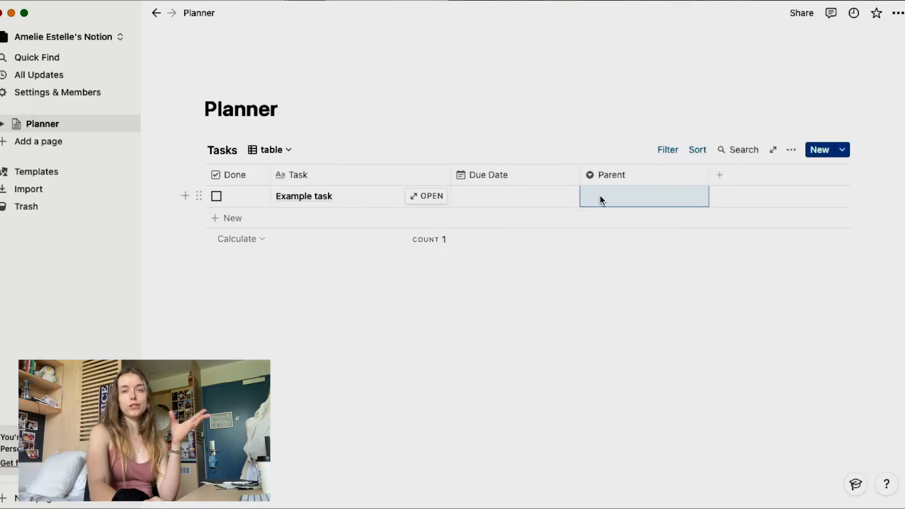
Step: Set the Example task's due date to October 23, 2021 with a reminder 2 days before, and its Parent to "school"
{"action": "left_click", "coordinate": [537, 196]}
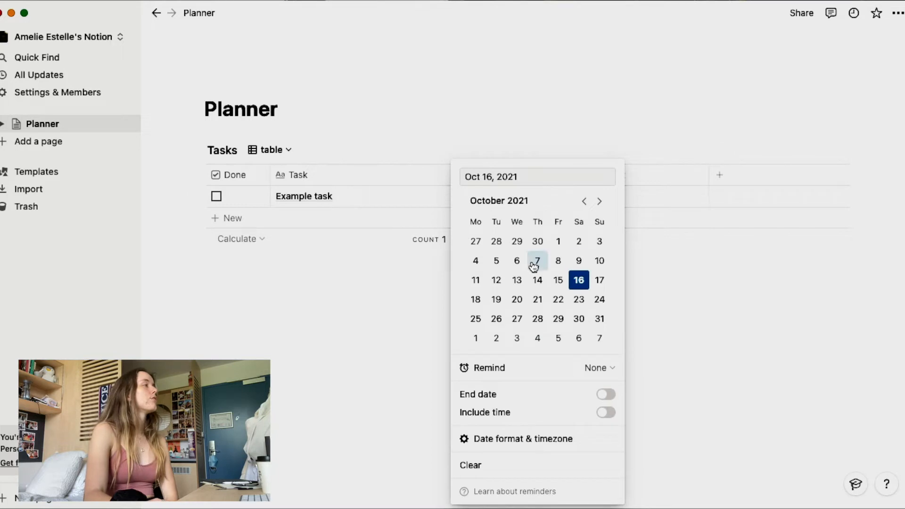
{"action": "left_click", "coordinate": [581, 302]}
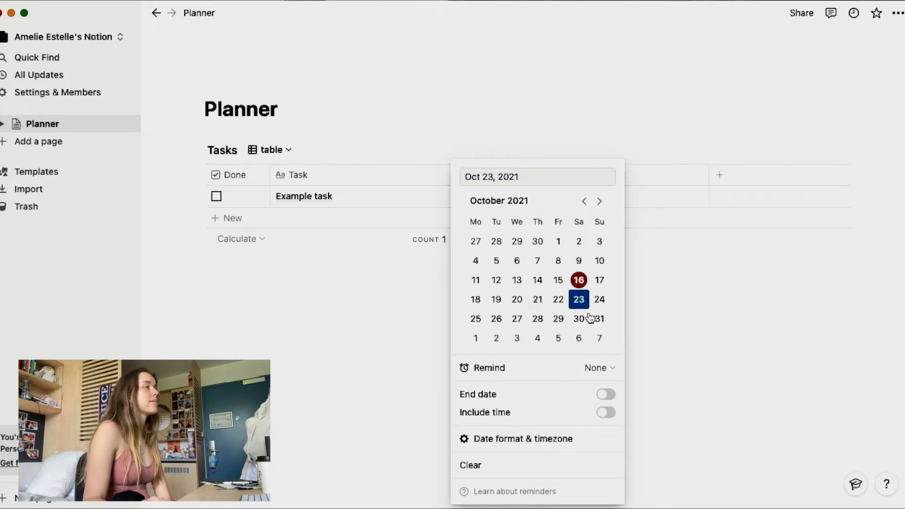
{"action": "left_click", "coordinate": [607, 375]}
{"action": "left_click", "coordinate": [660, 386]}
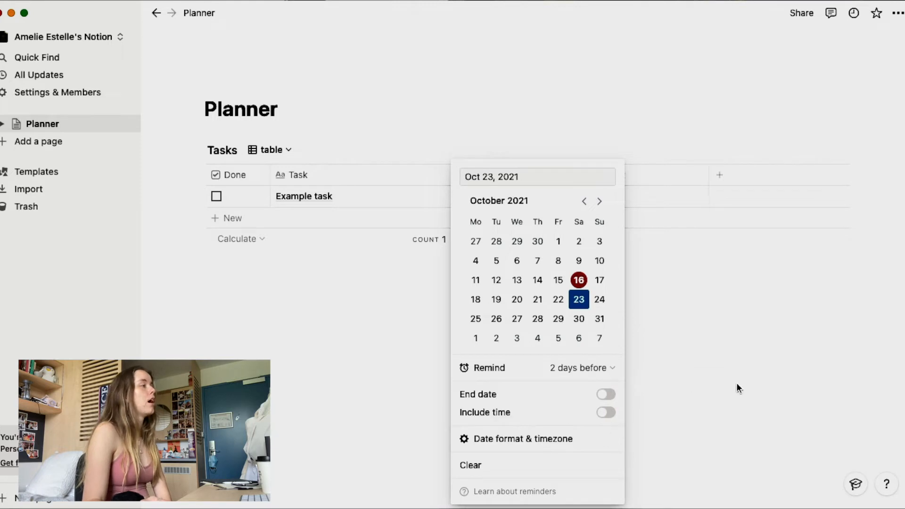
{"action": "left_click", "coordinate": [728, 377]}
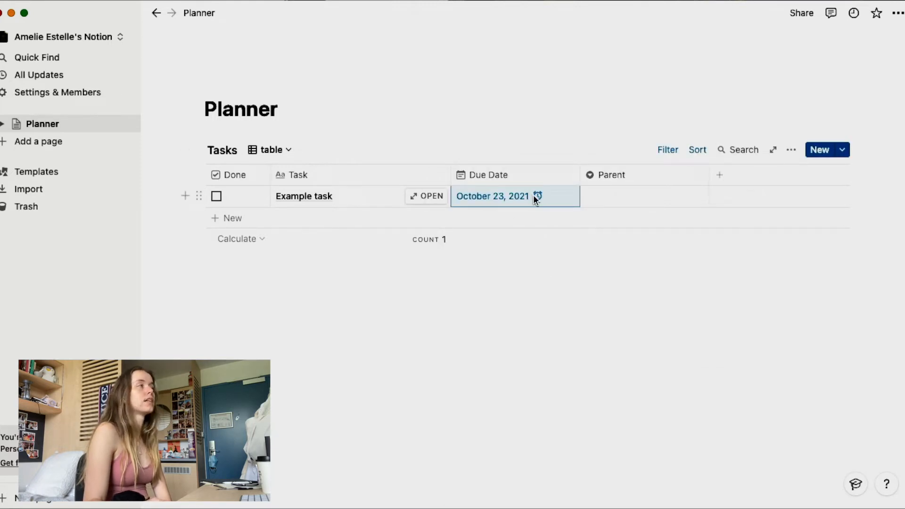
{"action": "left_click", "coordinate": [616, 199]}
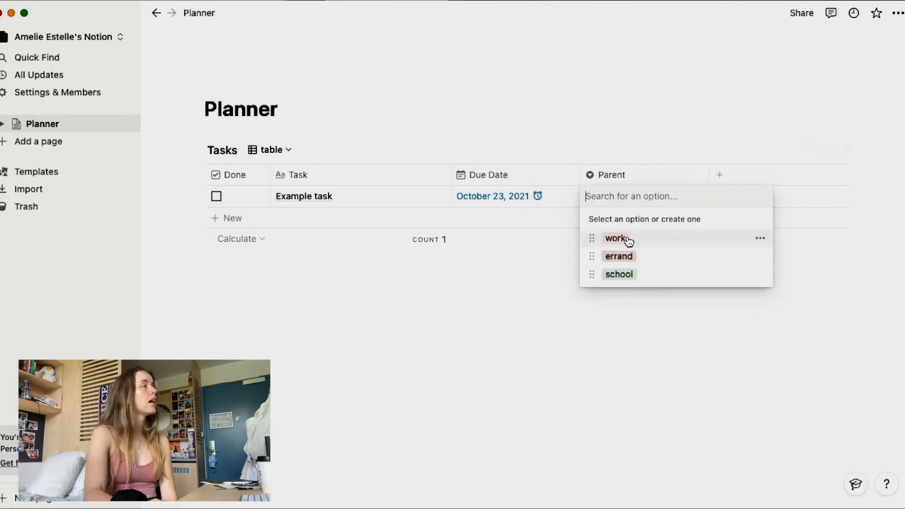
{"action": "left_click", "coordinate": [621, 273]}
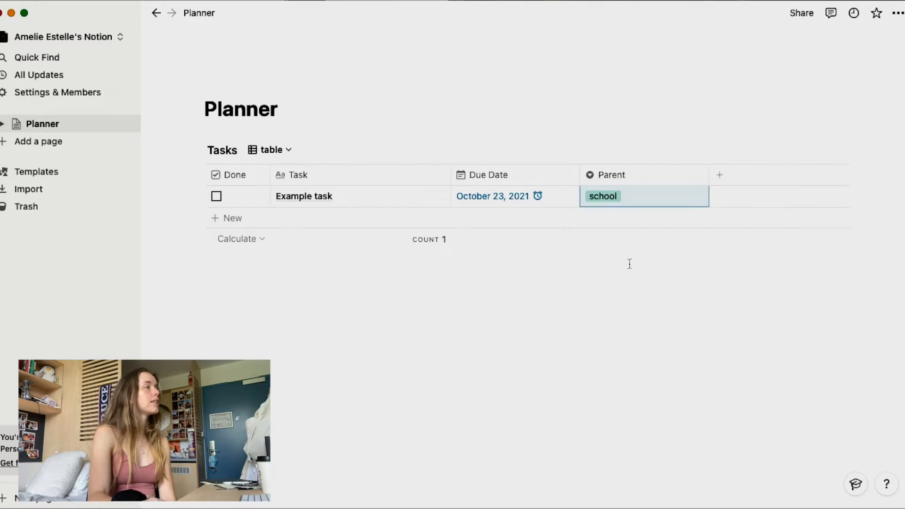
Step: Switch the Tasks database to its Calendar view
{"action": "left_click", "coordinate": [291, 150]}
{"action": "left_click", "coordinate": [303, 198]}
{"action": "scroll", "coordinate": [603, 292], "scroll_direction": "down", "scroll_amount": 3}
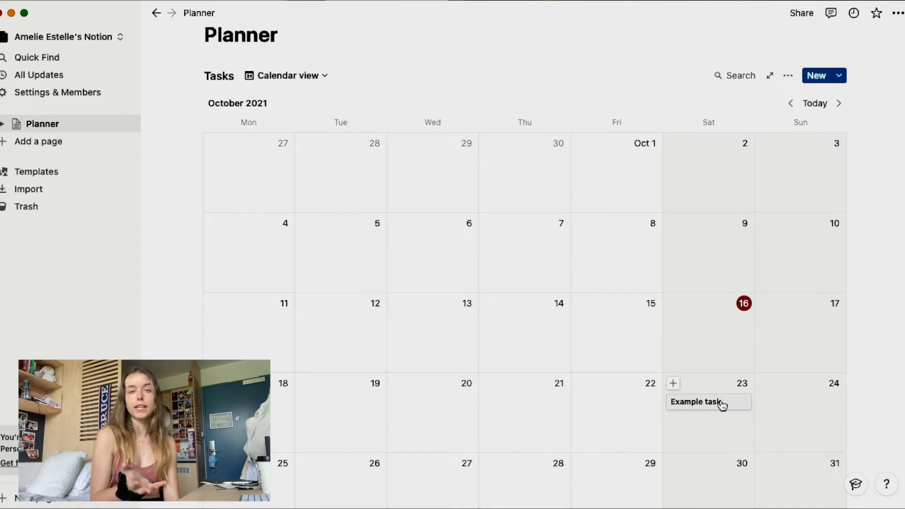
Step: Show the Done and Parent properties on the calendar entries and leave Due Date hidden
{"action": "left_click", "coordinate": [788, 76]}
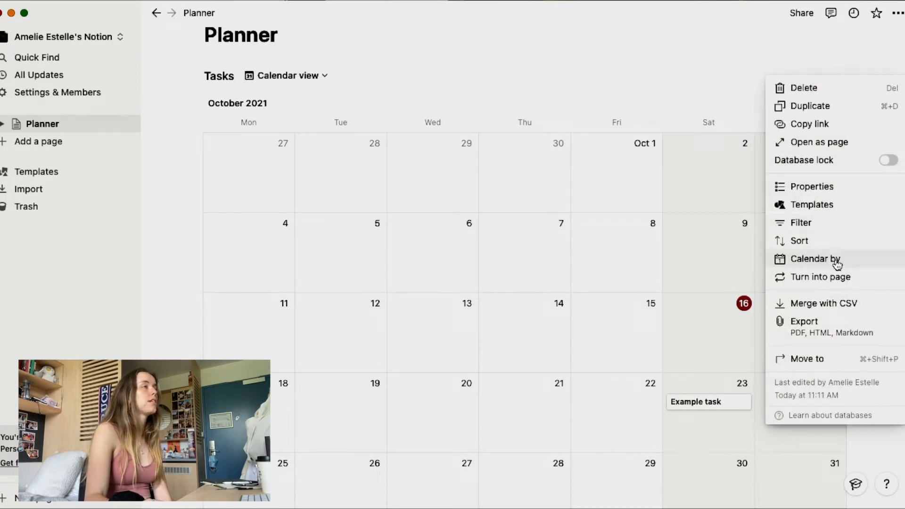
{"action": "left_click", "coordinate": [836, 187]}
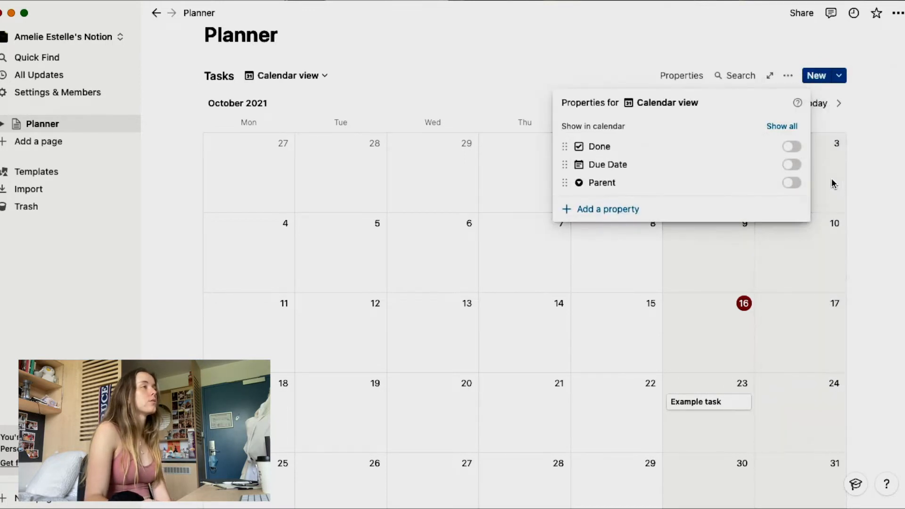
{"action": "left_click", "coordinate": [792, 147]}
{"action": "left_click", "coordinate": [797, 183]}
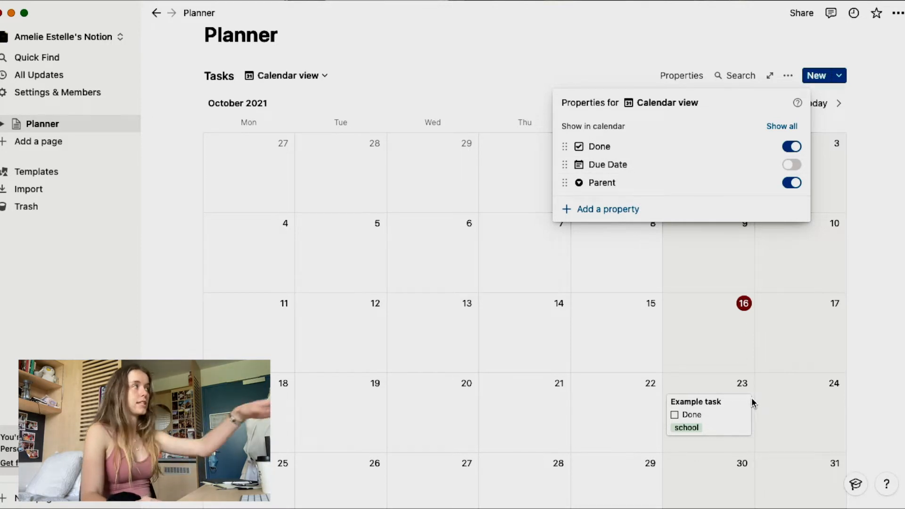
{"action": "left_click", "coordinate": [791, 164]}
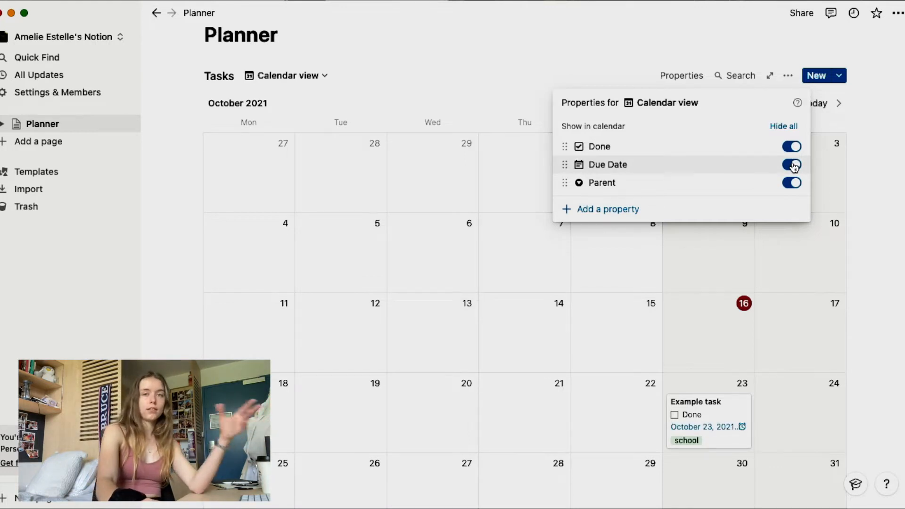
{"action": "left_click", "coordinate": [793, 165]}
{"action": "left_click", "coordinate": [853, 167]}
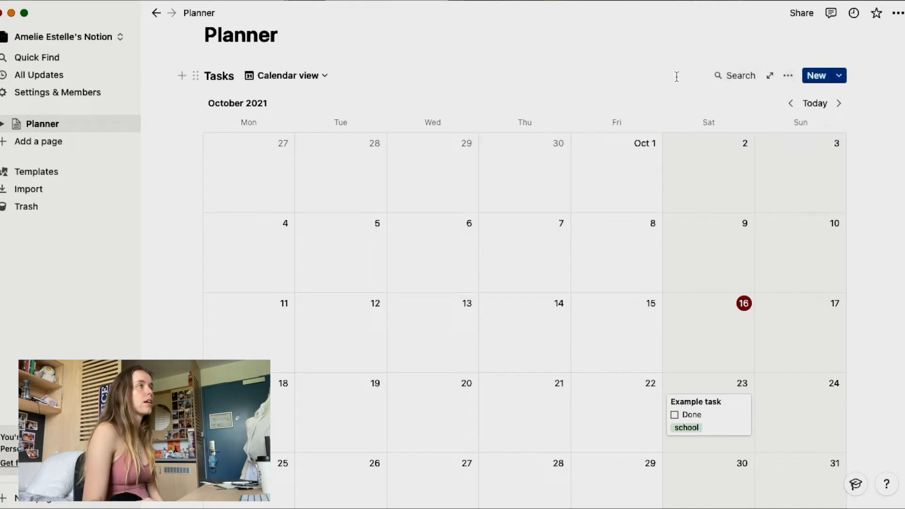
Step: Filter the Calendar view to show only tasks where Done is unchecked
{"action": "left_click", "coordinate": [786, 78]}
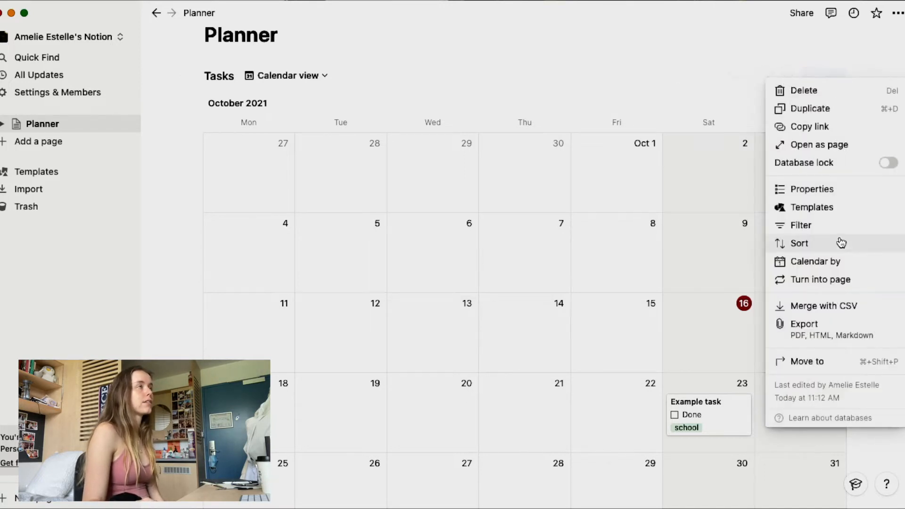
{"action": "left_click", "coordinate": [779, 225]}
{"action": "left_click", "coordinate": [679, 197]}
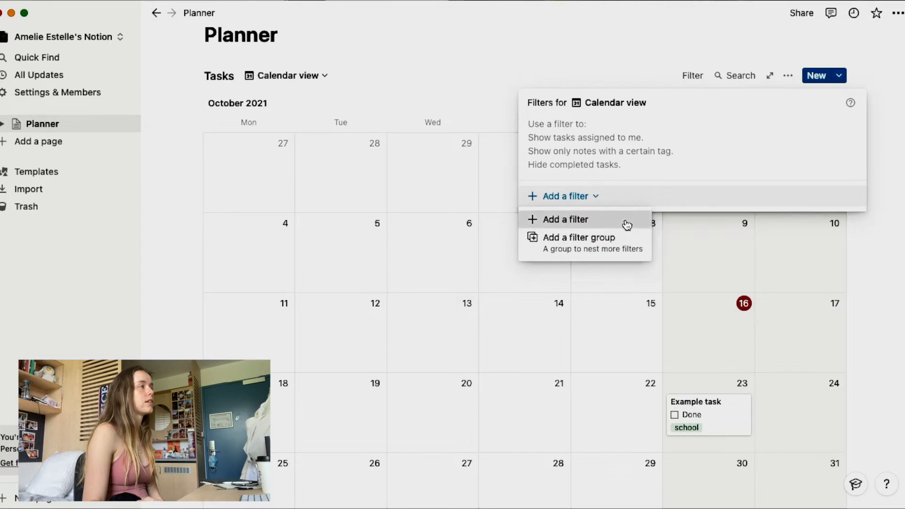
{"action": "left_click", "coordinate": [627, 219]}
{"action": "left_click", "coordinate": [610, 128]}
{"action": "left_click", "coordinate": [609, 188]}
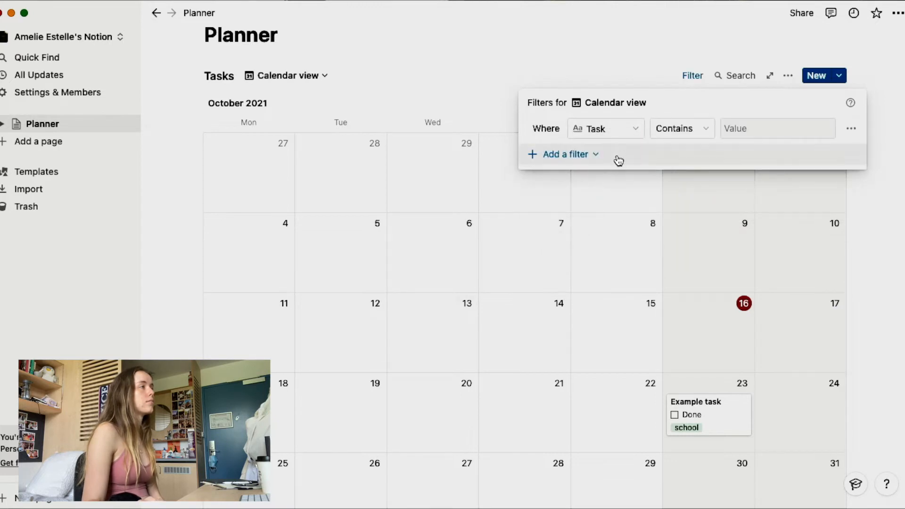
{"action": "left_click", "coordinate": [616, 128]}
{"action": "left_click", "coordinate": [606, 202]}
{"action": "left_click", "coordinate": [757, 128]}
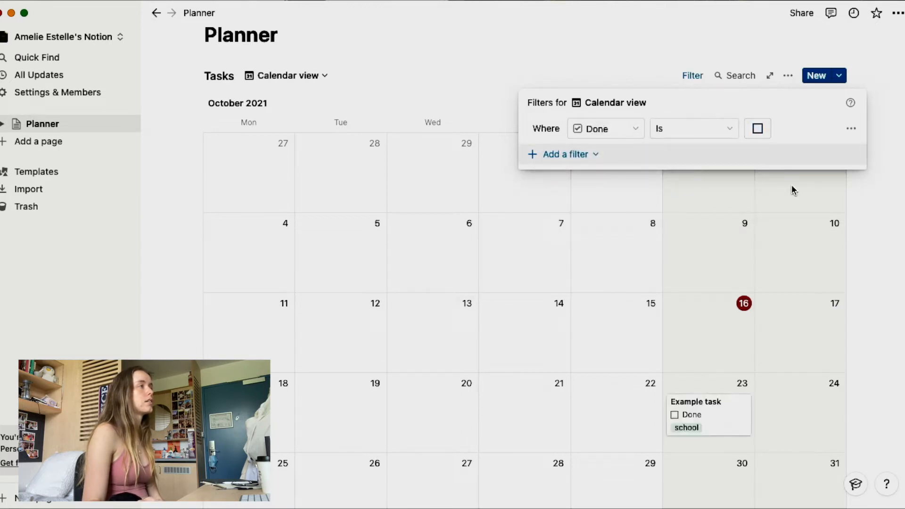
{"action": "left_click", "coordinate": [784, 178]}
{"action": "left_click", "coordinate": [786, 76]}
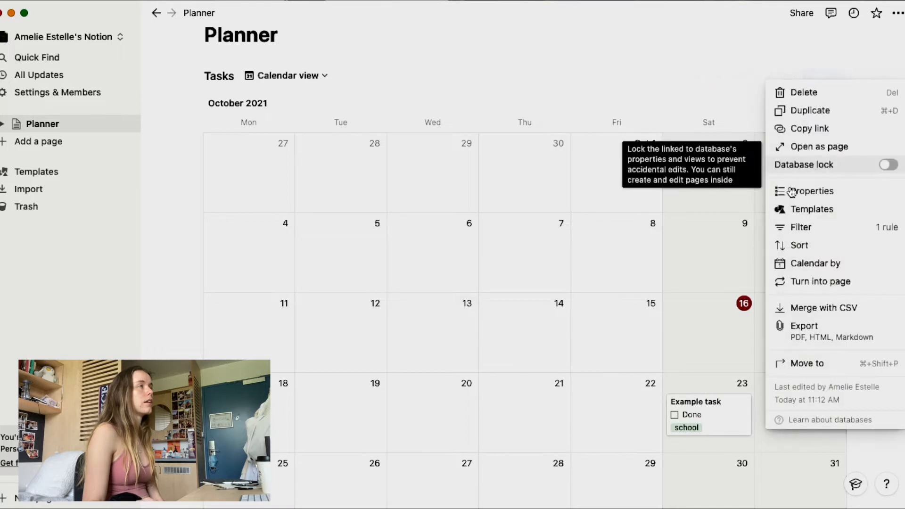
{"action": "left_click", "coordinate": [676, 201]}
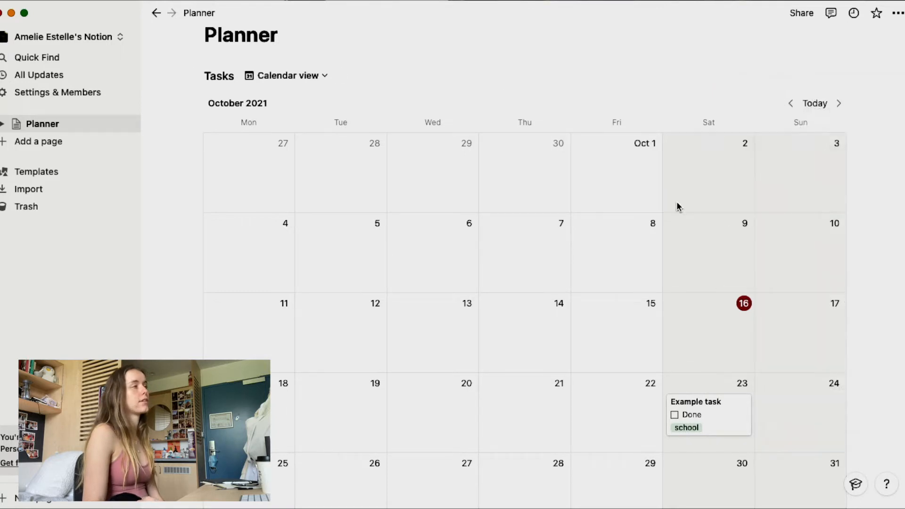
{"action": "scroll", "coordinate": [677, 201], "scroll_direction": "down", "scroll_amount": 3}
Step: Add an icon to the Planner page and set it to the potted plant emoji
{"action": "scroll", "coordinate": [636, 206], "scroll_direction": "up", "scroll_amount": 5}
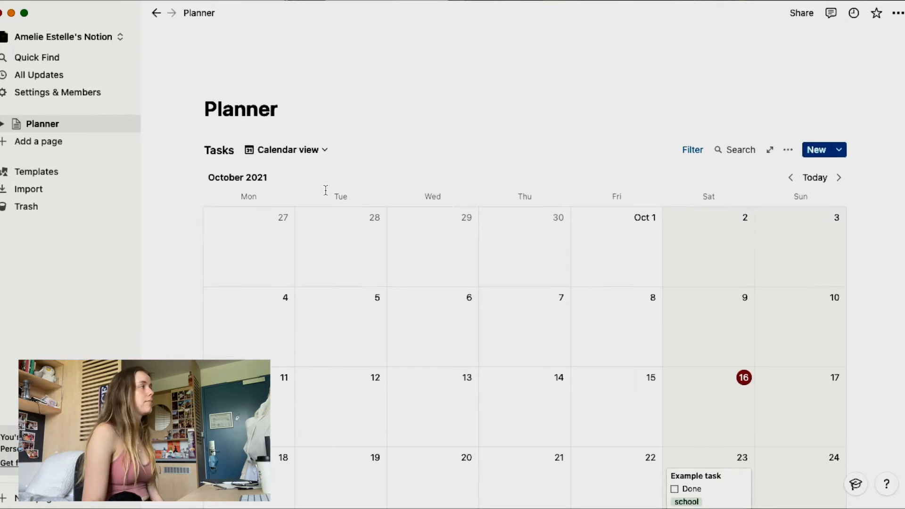
{"action": "left_click", "coordinate": [225, 86]}
{"action": "left_click", "coordinate": [227, 111]}
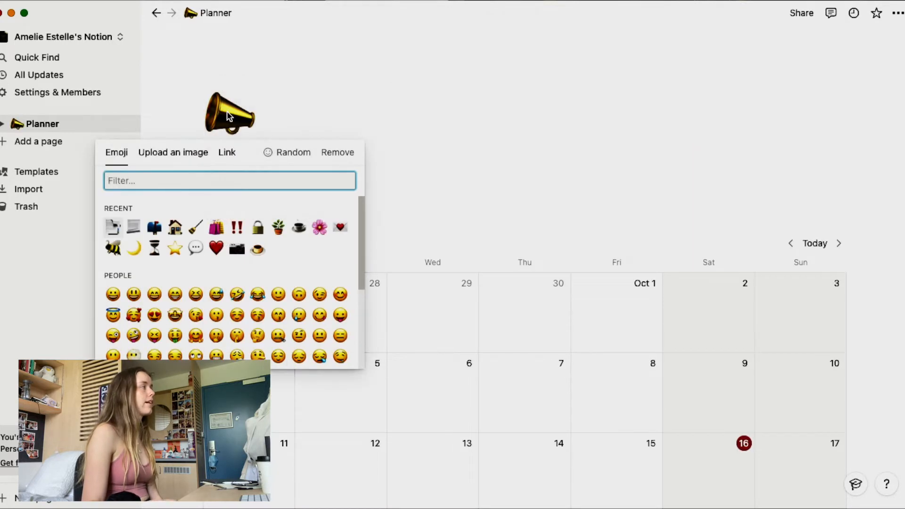
{"action": "type", "text": "i"}
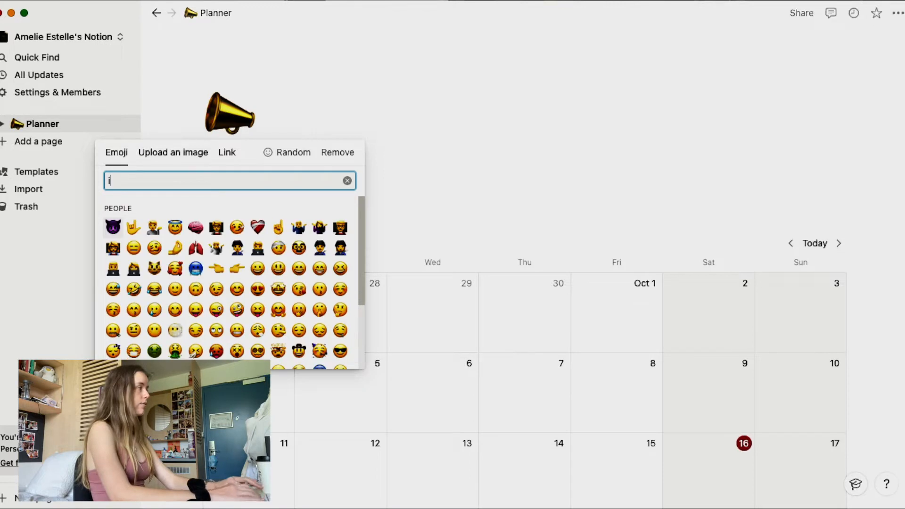
{"action": "key", "text": "BackSpace"}
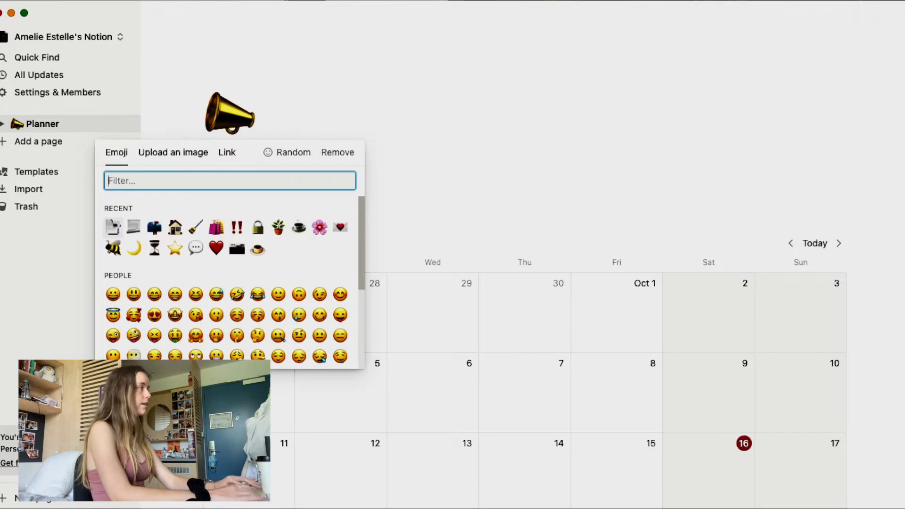
{"action": "left_click", "coordinate": [278, 228]}
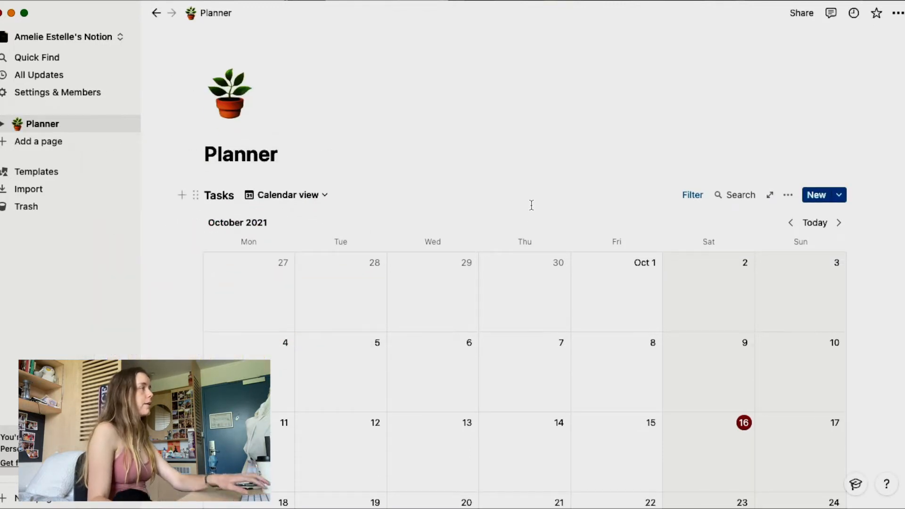
Step: Insert a Heading 3 block reading "Calendar" between the page title and the Tasks calendar
{"action": "left_click", "coordinate": [307, 164]}
{"action": "key", "text": "Return"}
{"action": "type", "text": "/h3"}
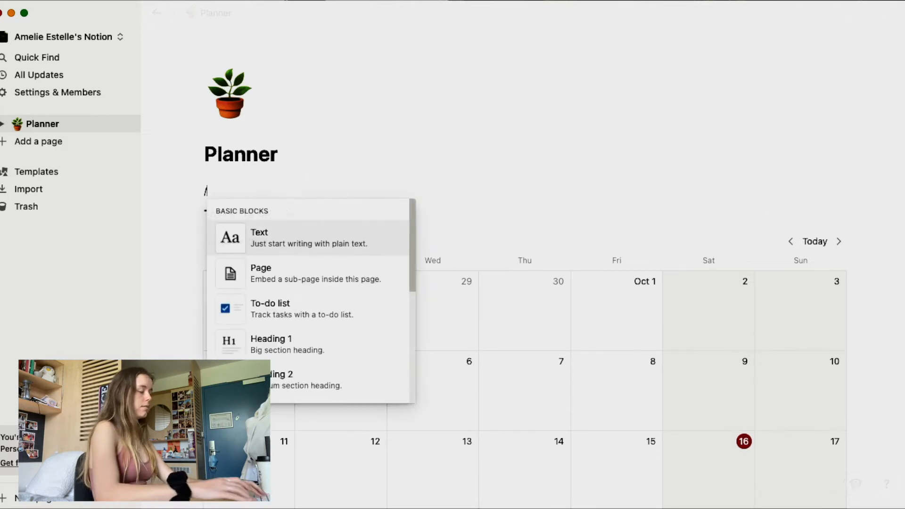
{"action": "key", "text": "Return"}
{"action": "type", "text": "Planner"}
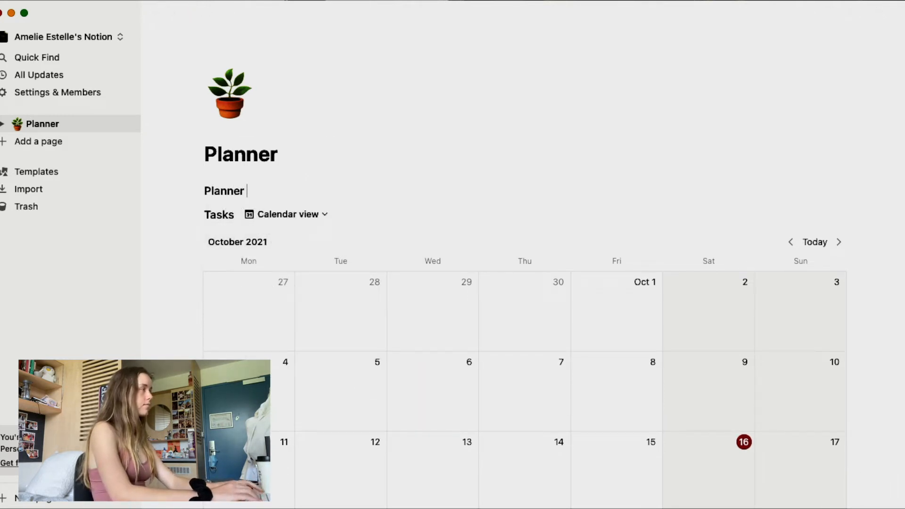
{"action": "key", "text": "BackSpace"}
{"action": "key", "text": "BackSpace"}
{"action": "type", "text": "Cllender"}
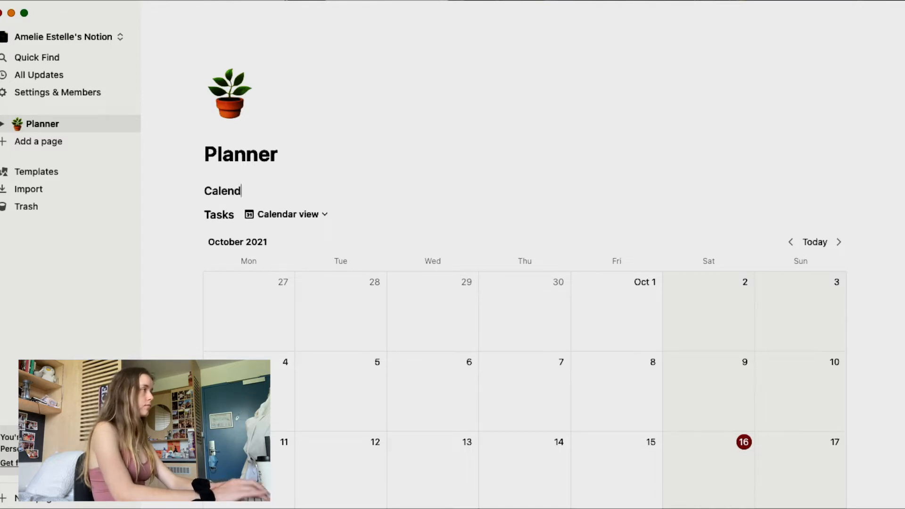
{"action": "key", "text": "BackSpace"}
{"action": "key", "text": "BackSpace"}
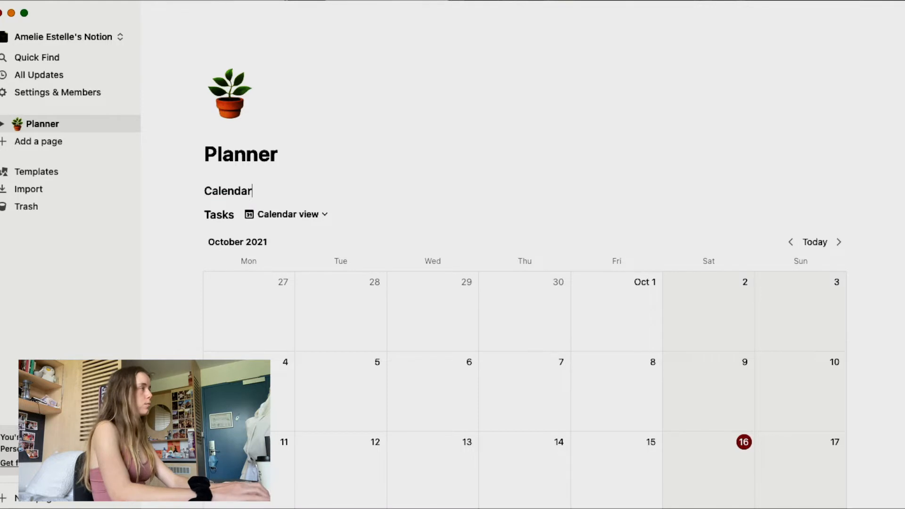
Step: Below the calendar, add a "Weekly view" heading followed by a Heading 3 block reading "mon."
{"action": "scroll", "coordinate": [363, 178], "scroll_direction": "down", "scroll_amount": 3}
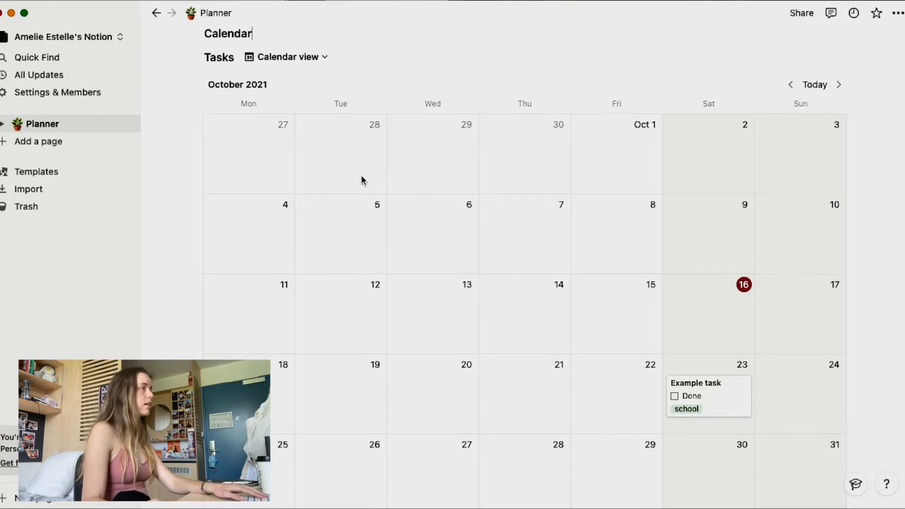
{"action": "scroll", "coordinate": [362, 178], "scroll_direction": "down", "scroll_amount": 3}
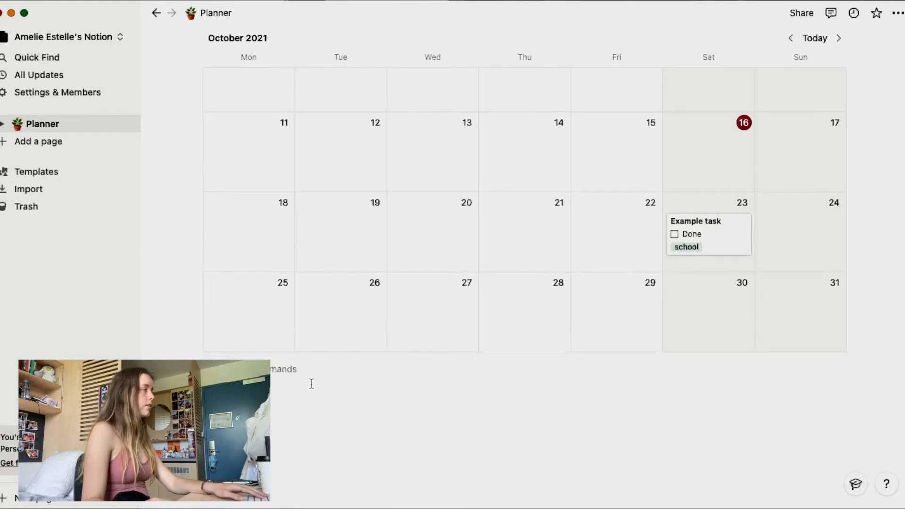
{"action": "type", "text": "/h"}
{"action": "key", "text": "Return"}
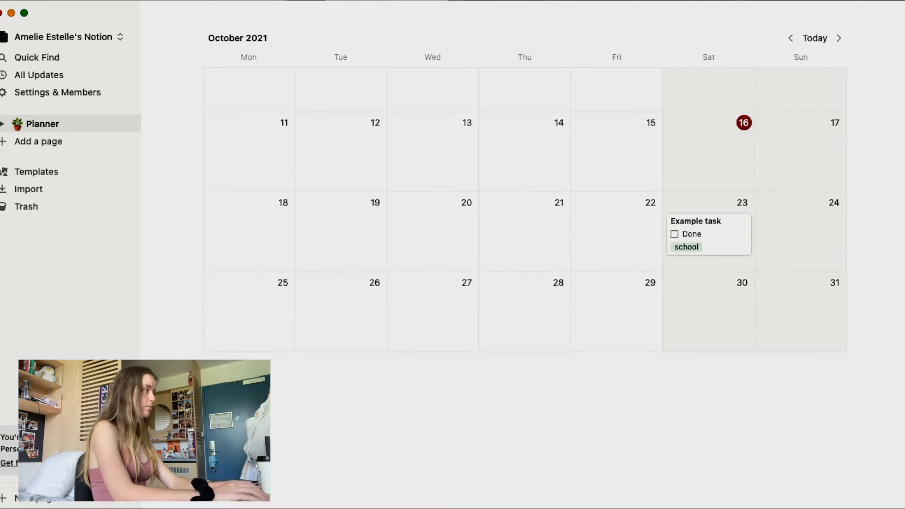
{"action": "key", "text": "Return"}
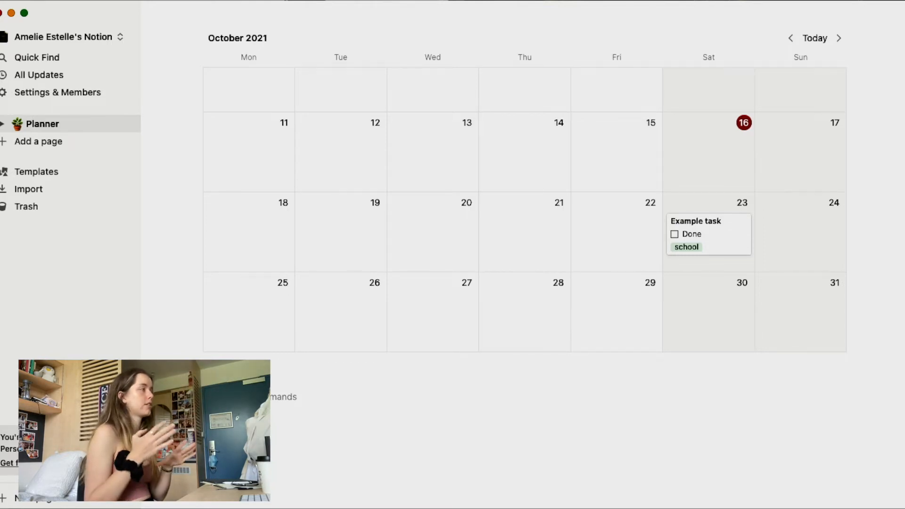
{"action": "type", "text": "/h3"}
{"action": "key", "text": "Return"}
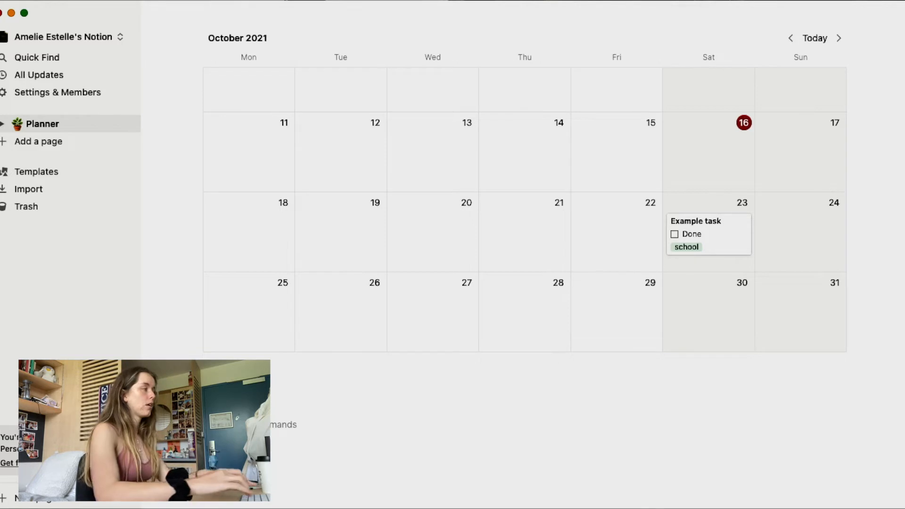
Step: Insert a template button under the mon. heading, keep its name "Add a new to-do", and close its configuration
{"action": "type", "text": "/temp"}
{"action": "key", "text": "Return"}
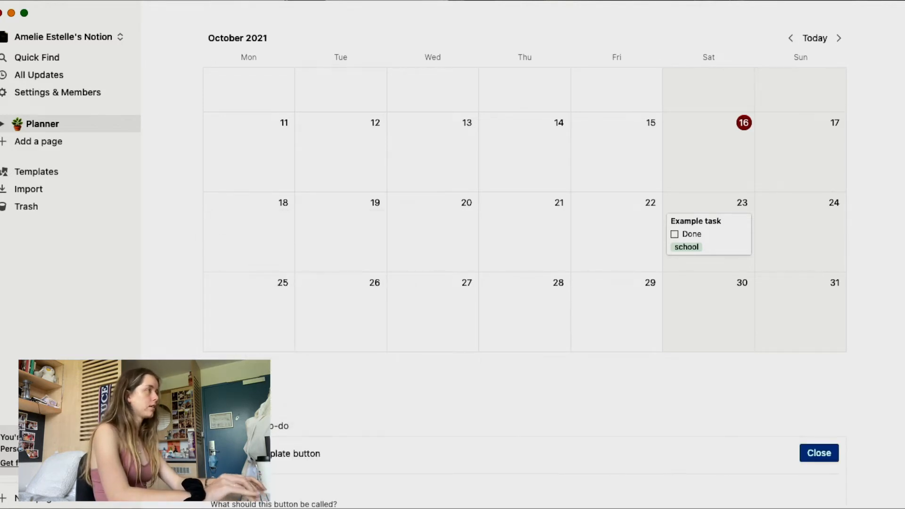
{"action": "scroll", "coordinate": [384, 361], "scroll_direction": "down", "scroll_amount": 3}
{"action": "scroll", "coordinate": [384, 361], "scroll_direction": "down", "scroll_amount": 2}
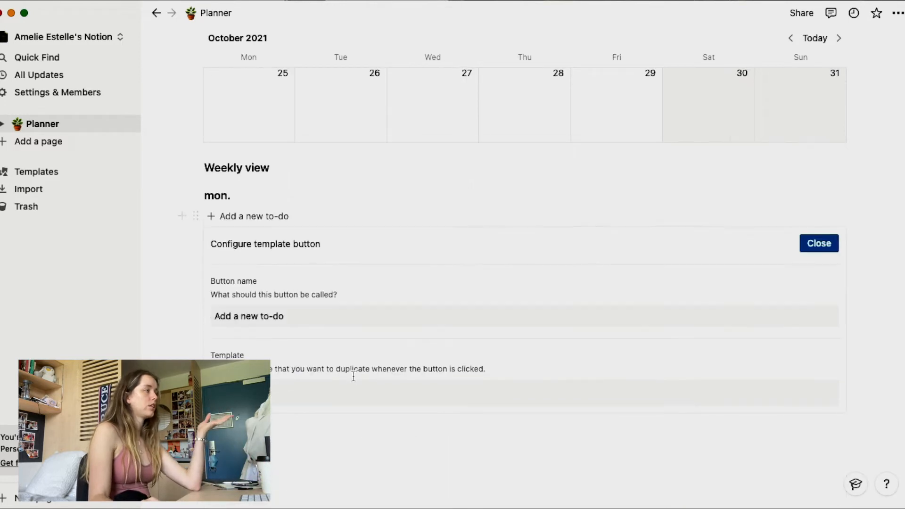
{"action": "left_click", "coordinate": [818, 242]}
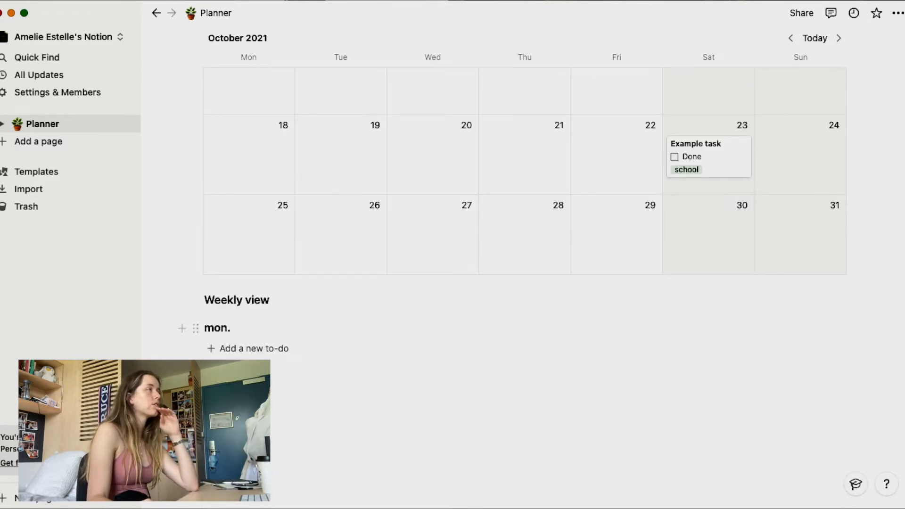
Step: Duplicate the mon. heading with its button into a second column, keeping the original button directly under the first mon. heading
{"action": "left_click_drag", "start_coordinate": [226, 368], "coordinate": [204, 315]}
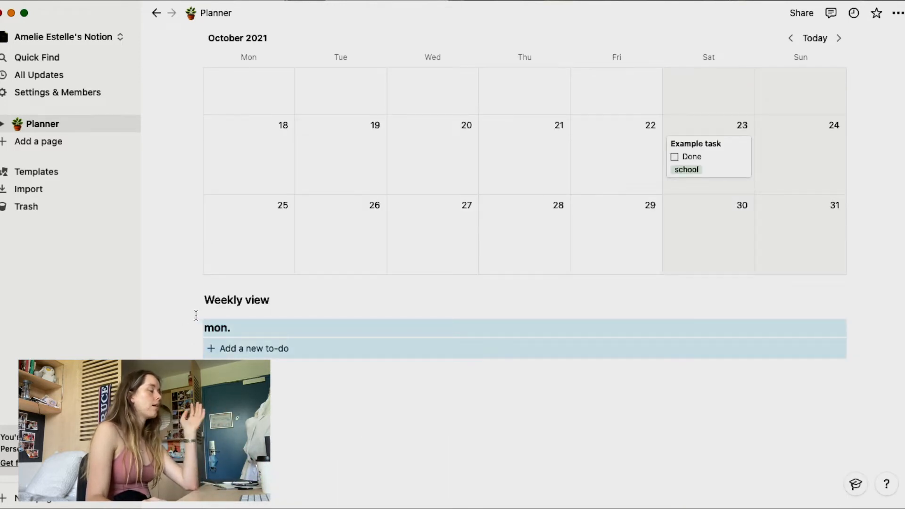
{"action": "left_click", "coordinate": [195, 329]}
{"action": "left_click", "coordinate": [141, 324]}
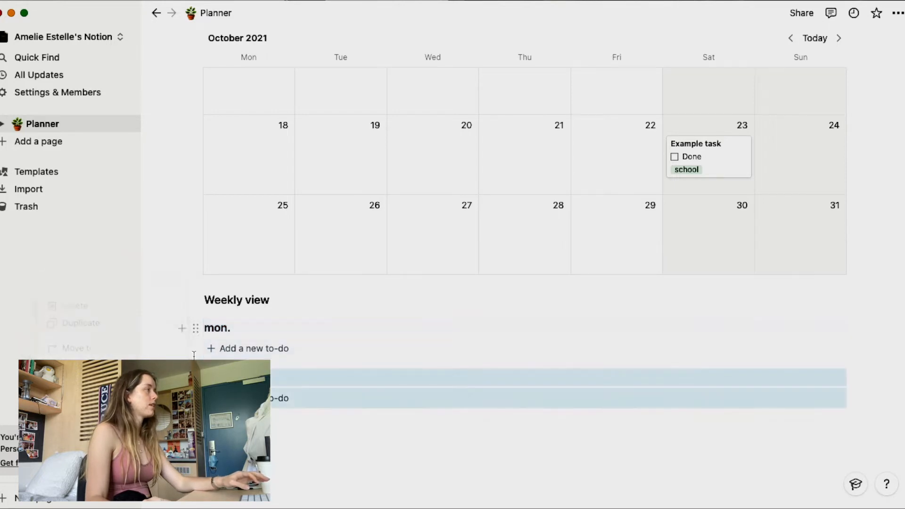
{"action": "left_click_drag", "start_coordinate": [195, 378], "coordinate": [854, 330]}
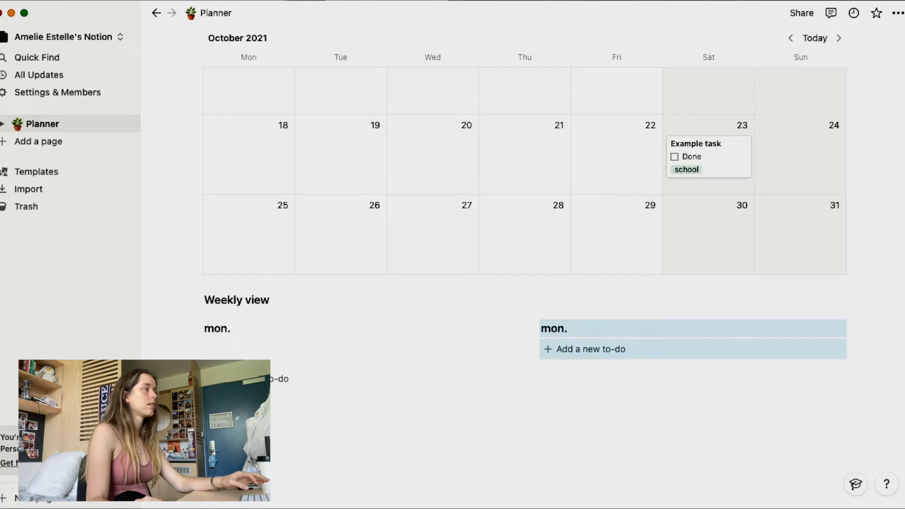
{"action": "left_click_drag", "start_coordinate": [195, 378], "coordinate": [196, 335]}
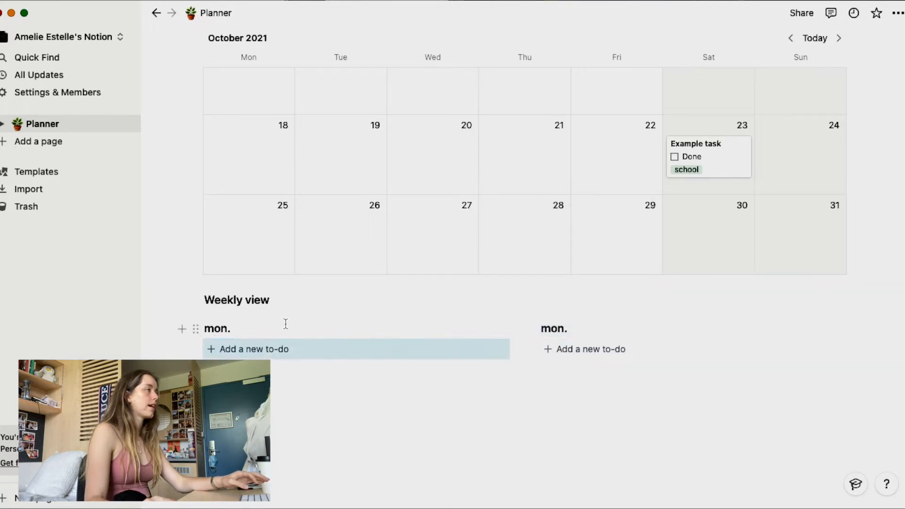
Step: Duplicate the mon. heading and its button twice more, placing the copies side by side as third and fourth columns
{"action": "left_click_drag", "start_coordinate": [628, 364], "coordinate": [590, 326]}
{"action": "left_click", "coordinate": [533, 329]}
{"action": "left_click", "coordinate": [434, 322]}
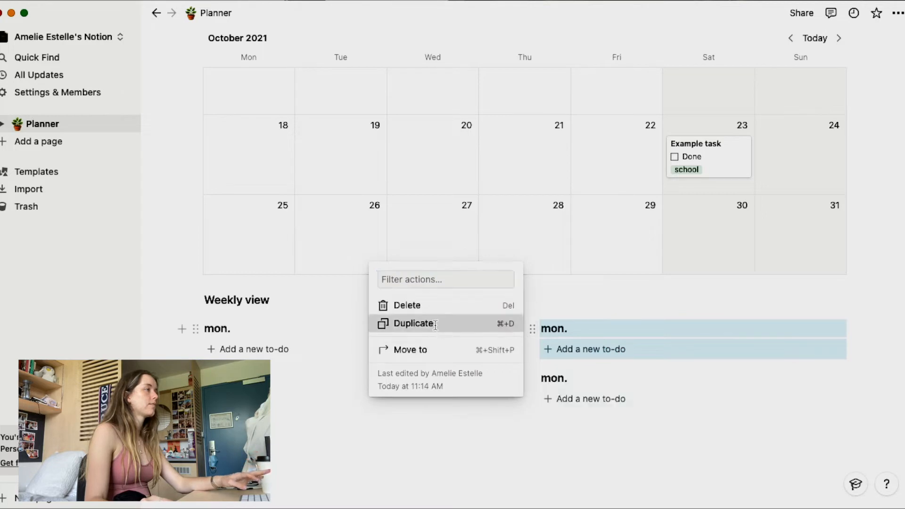
{"action": "left_click_drag", "start_coordinate": [531, 376], "coordinate": [871, 325]}
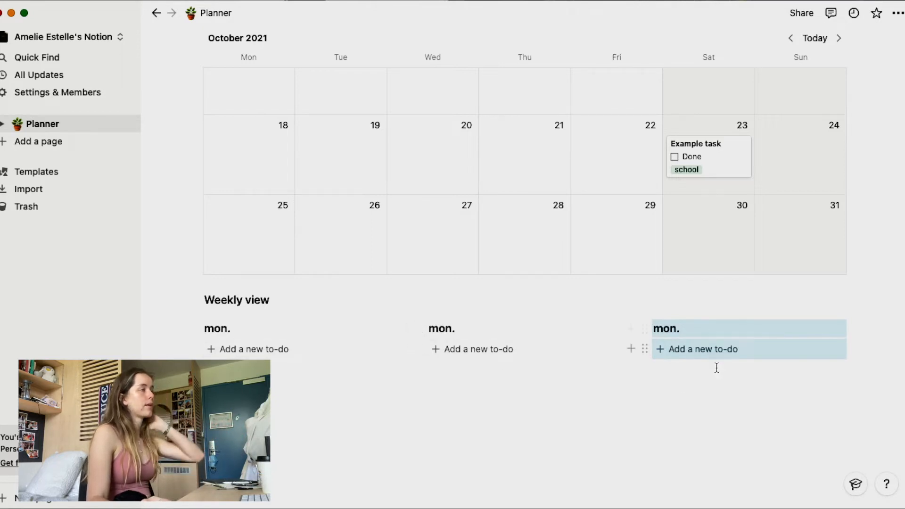
{"action": "left_click", "coordinate": [643, 330]}
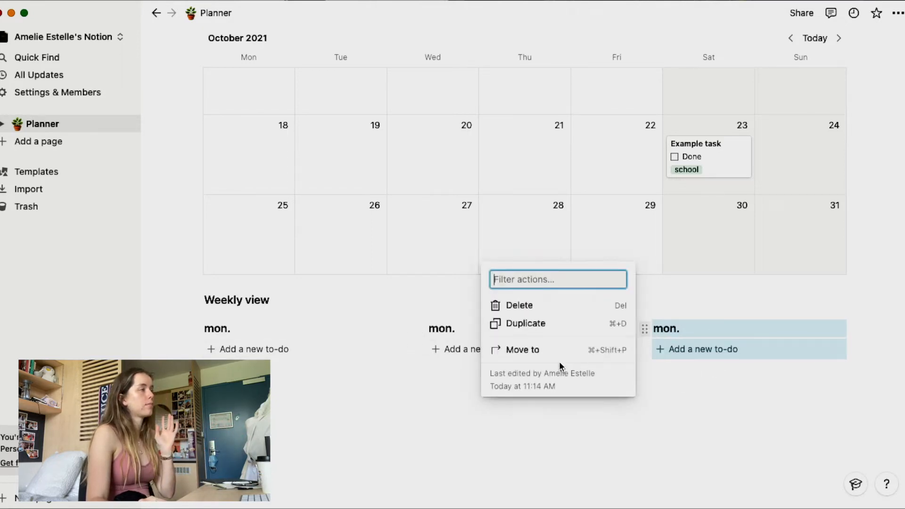
{"action": "left_click", "coordinate": [534, 325]}
{"action": "left_click_drag", "start_coordinate": [633, 378], "coordinate": [856, 326]}
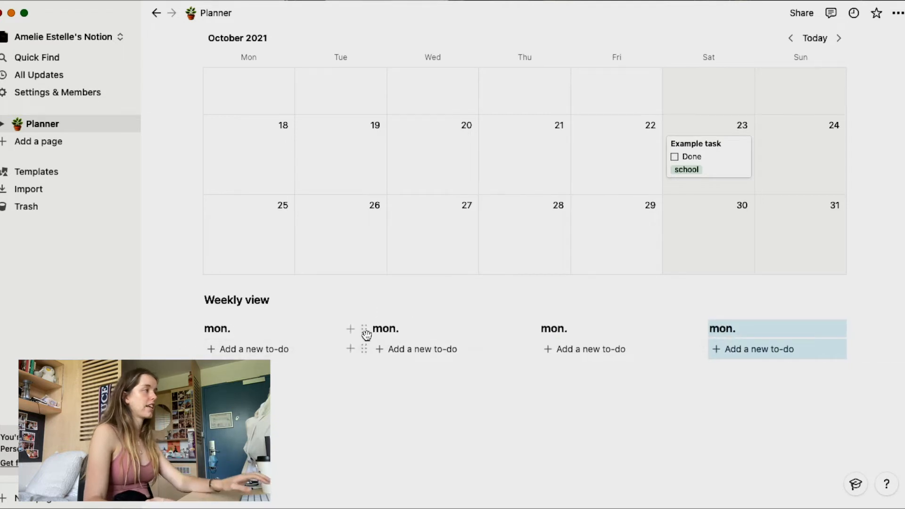
Step: Rename the second, third and fourth column headings to tues., wed. and thurs
{"action": "double_click", "coordinate": [382, 329]}
{"action": "type", "text": "tues."}
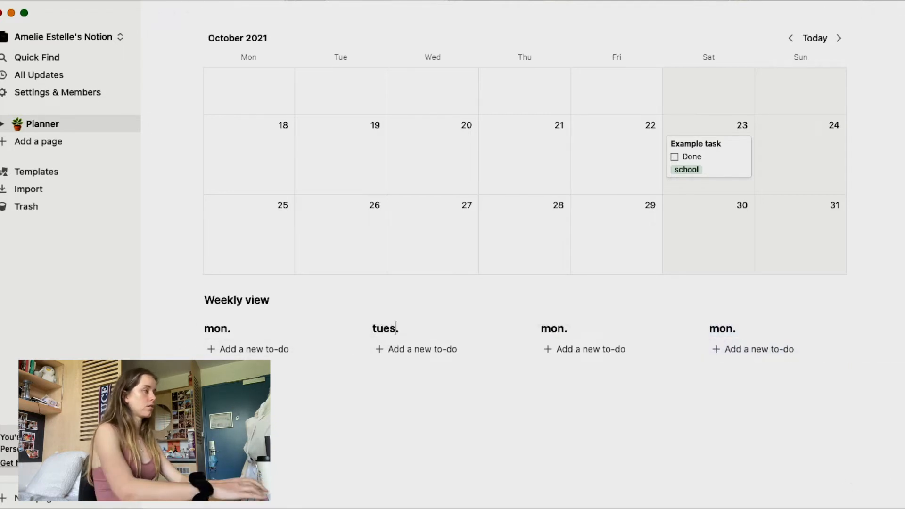
{"action": "double_click", "coordinate": [559, 330]}
{"action": "type", "text": "weds"}
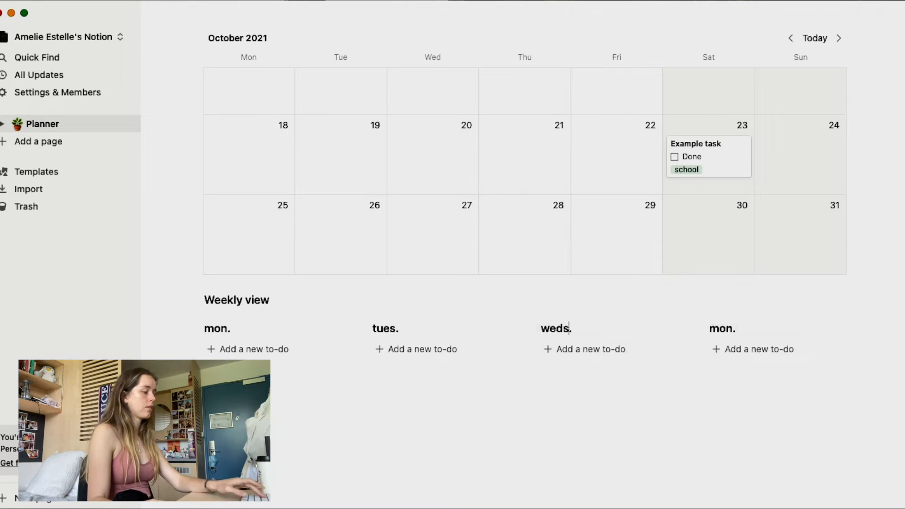
{"action": "double_click", "coordinate": [721, 328]}
{"action": "type", "text": "thurs."}
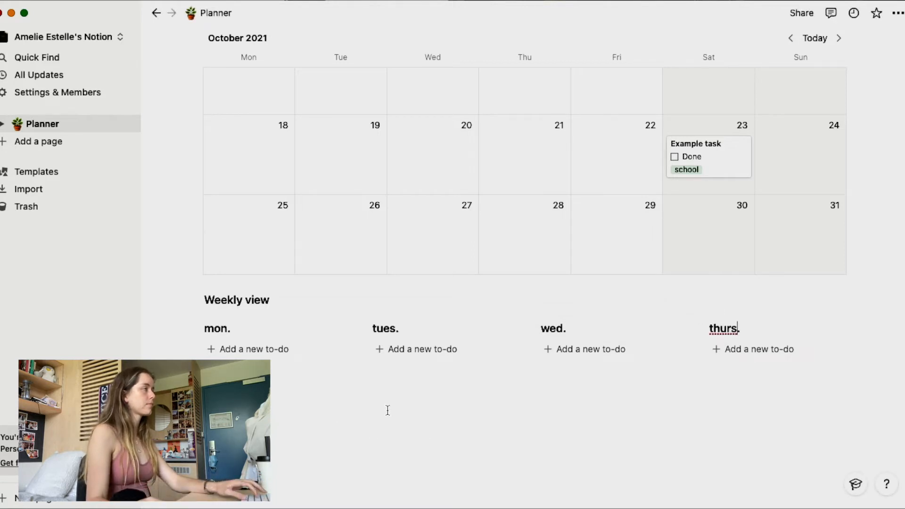
Step: Copy all four weekday columns with their buttons and paste them below as a second row
{"action": "left_click_drag", "start_coordinate": [808, 373], "coordinate": [177, 330]}
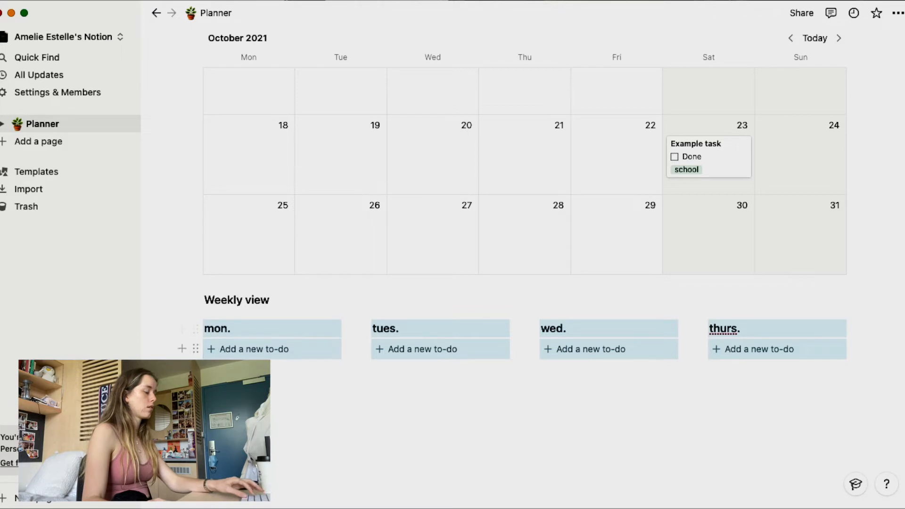
{"action": "left_click", "coordinate": [373, 328]}
{"action": "key", "text": "super+v"}
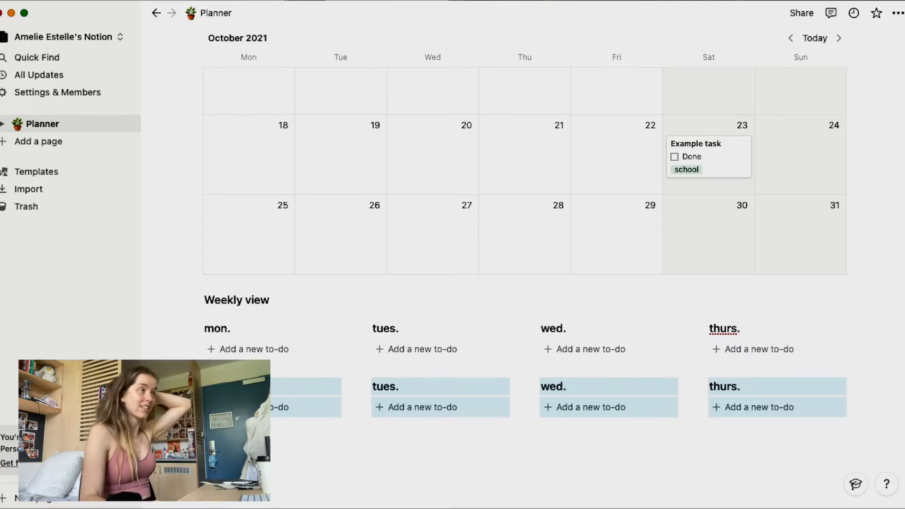
{"action": "key", "text": "Escape"}
{"action": "key", "text": "Escape"}
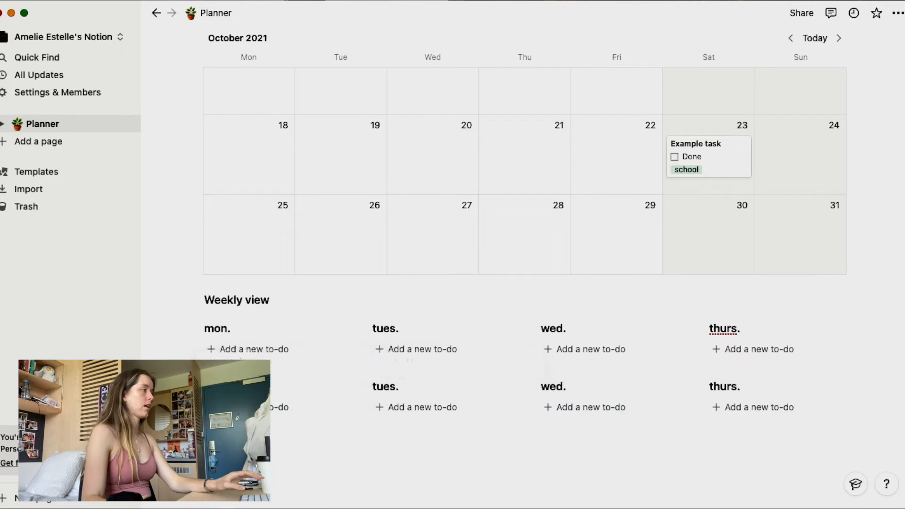
Step: Rename the second-row headings for Friday, sat., sun. and next week., and capitalize the first-row thurs. heading as Thurs
{"action": "double_click", "coordinate": [216, 386]}
{"action": "type", "text": "f"}
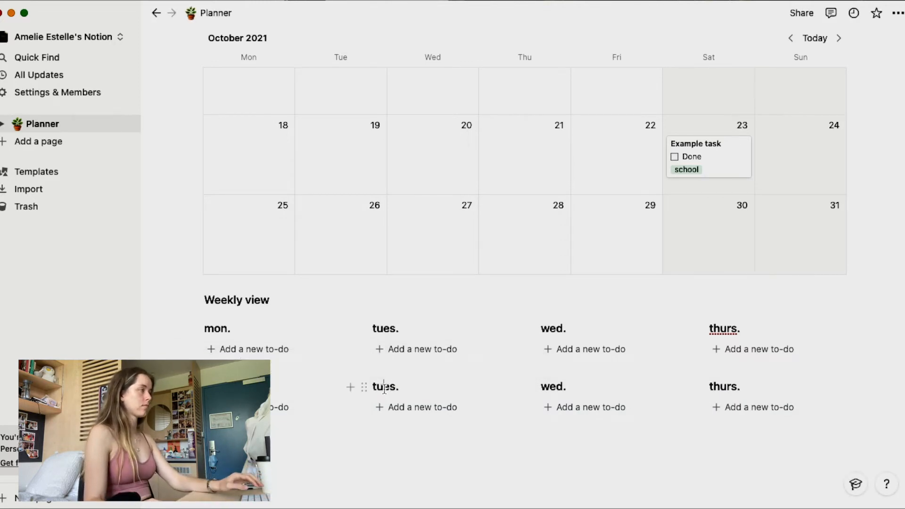
{"action": "double_click", "coordinate": [384, 387]}
{"action": "type", "text": "sat"}
{"action": "double_click", "coordinate": [550, 385]}
{"action": "type", "text": "sun"}
{"action": "double_click", "coordinate": [724, 386]}
{"action": "type", "text": "next week."}
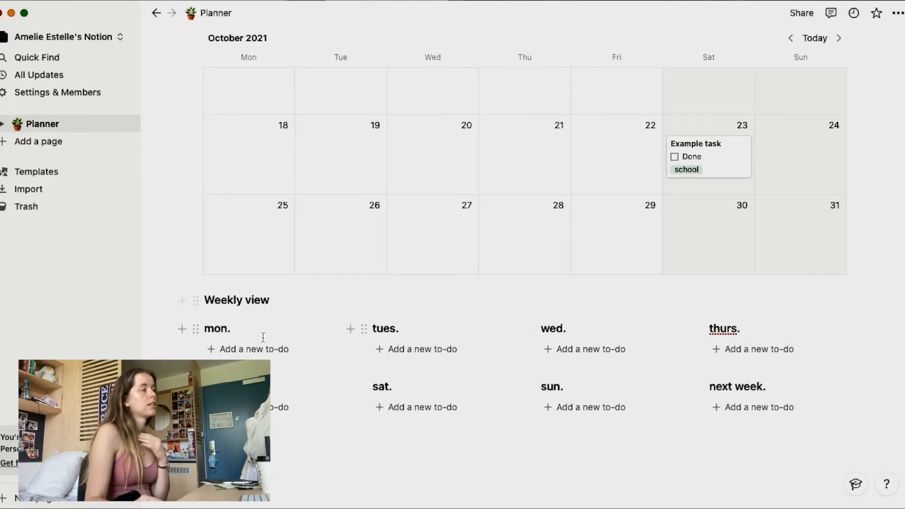
{"action": "double_click", "coordinate": [714, 329]}
{"action": "type", "text": "Thurs"}
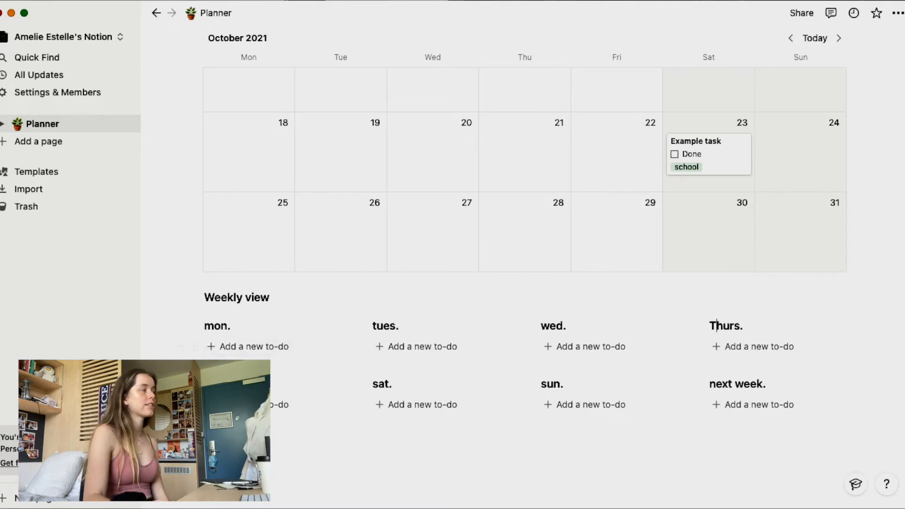
Step: Try the template button under mon. by adding a blank to-do, and delete that to-do
{"action": "left_click", "coordinate": [240, 347]}
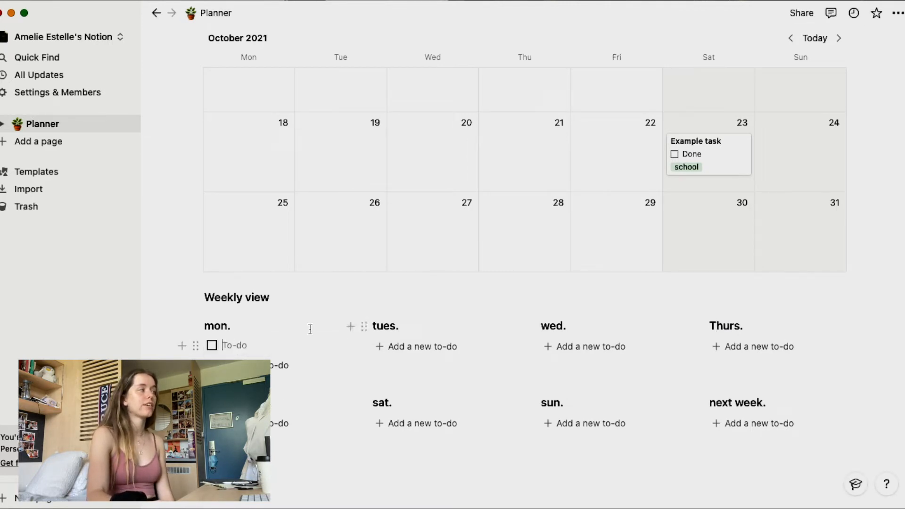
{"action": "left_click", "coordinate": [197, 347]}
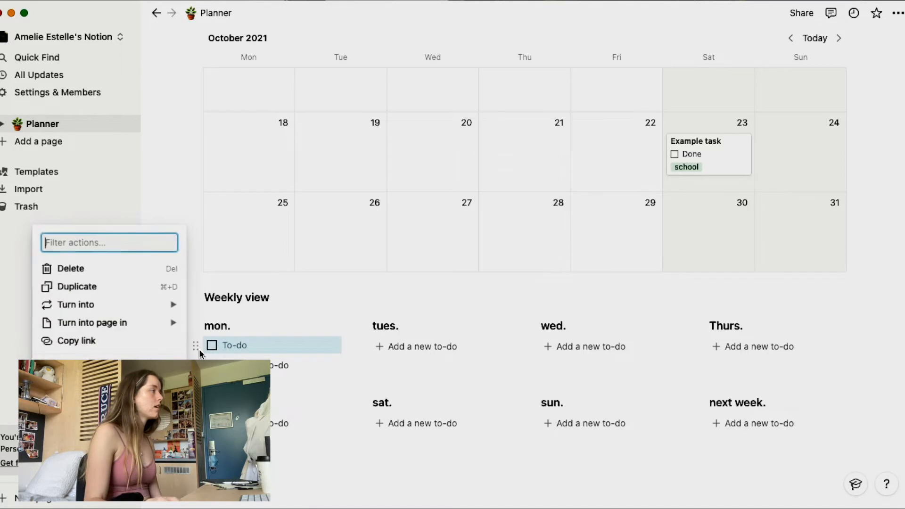
{"action": "key", "text": "Delete"}
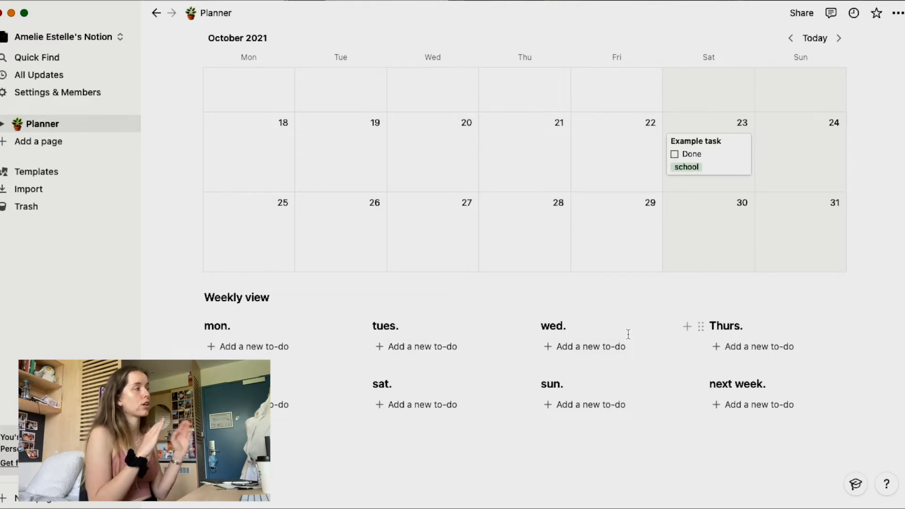
Step: Add the to-dos "Bio lecture 9am" under tues. and "Math workshop 10am" under Thurs. with their template buttons
{"action": "scroll", "coordinate": [628, 334], "scroll_direction": "up", "scroll_amount": 5}
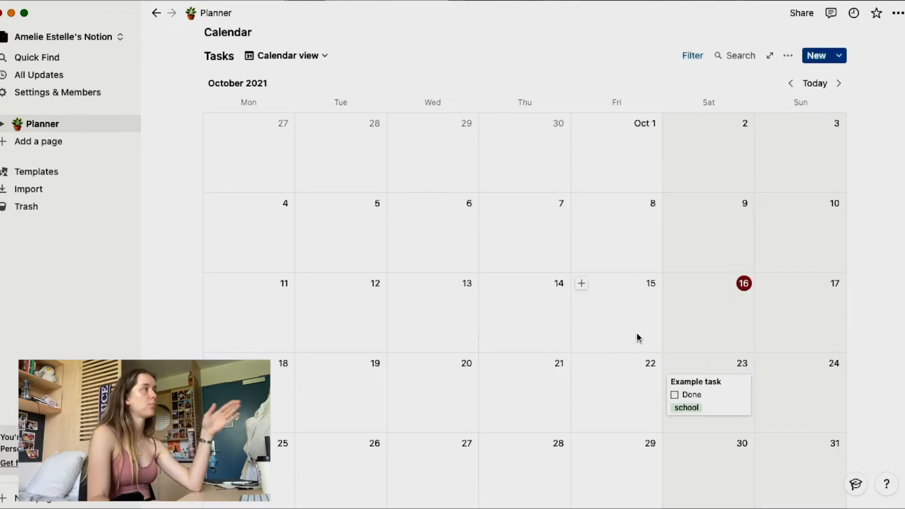
{"action": "scroll", "coordinate": [728, 383], "scroll_direction": "down", "scroll_amount": 5}
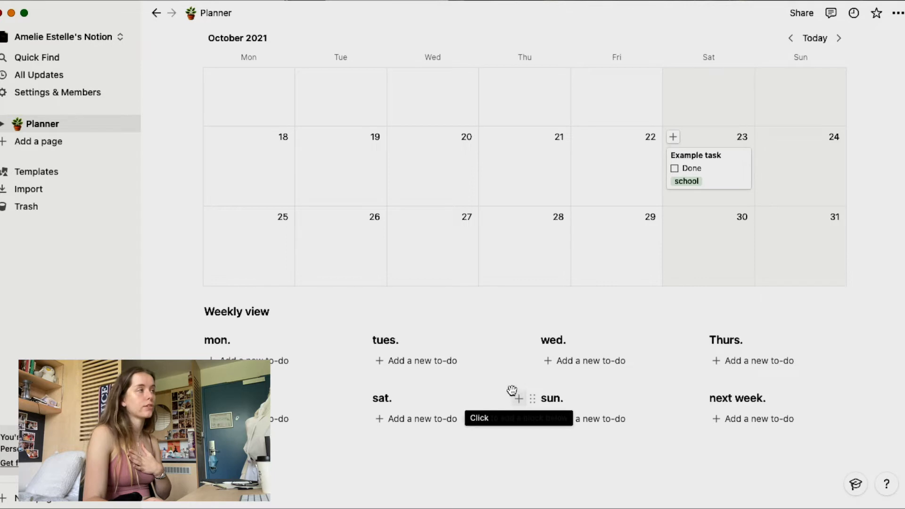
{"action": "left_click", "coordinate": [414, 360]}
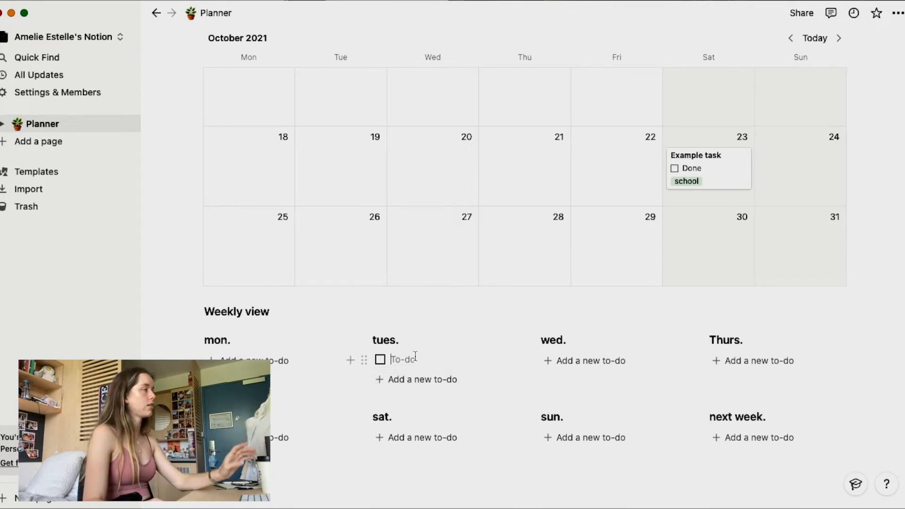
{"action": "type", "text": "Bio lecture 9am"}
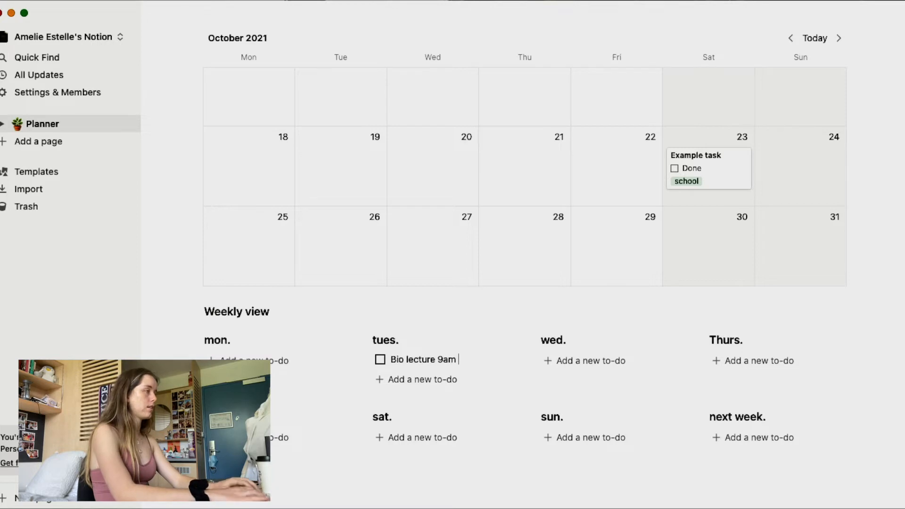
{"action": "left_click", "coordinate": [744, 362]}
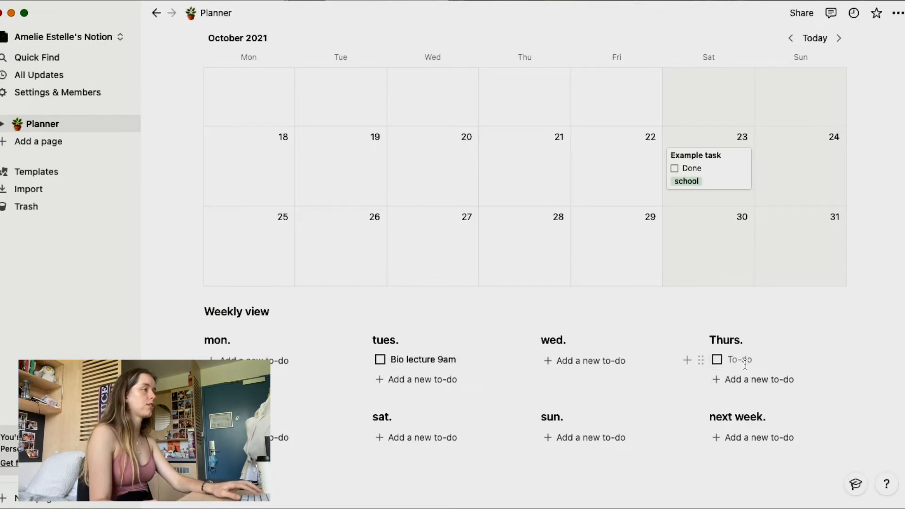
{"action": "type", "text": "Math workshop 10am"}
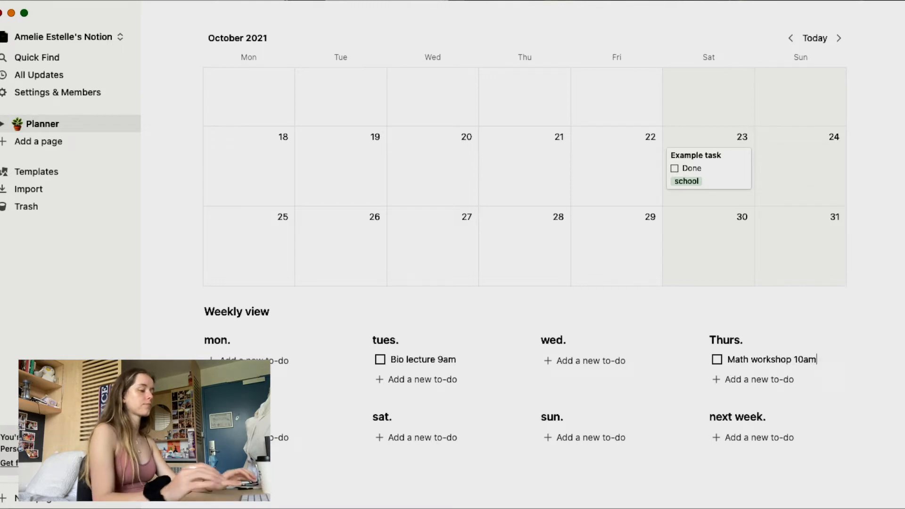
{"action": "left_click", "coordinate": [719, 362]}
{"action": "left_click", "coordinate": [719, 362]}
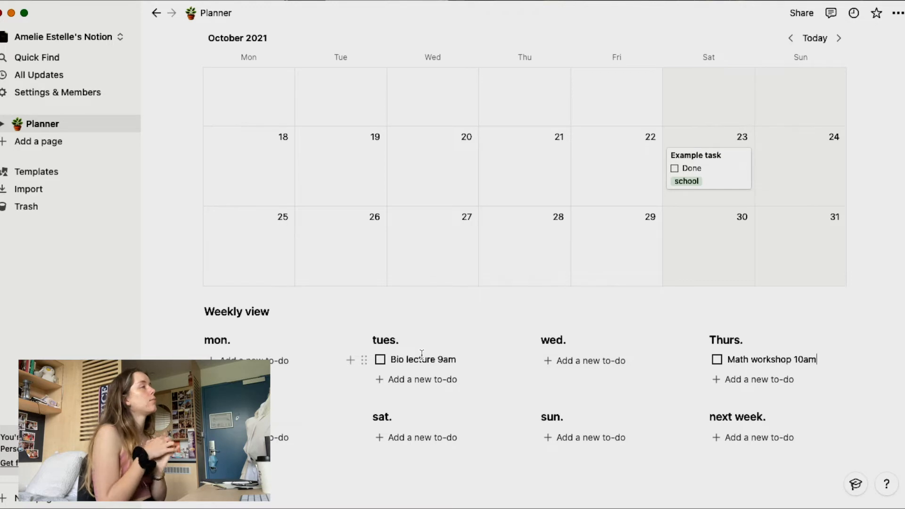
Step: Insert a subpage directly below the Weekly view heading and title it "New week"
{"action": "scroll", "coordinate": [527, 288], "scroll_direction": "up", "scroll_amount": 3}
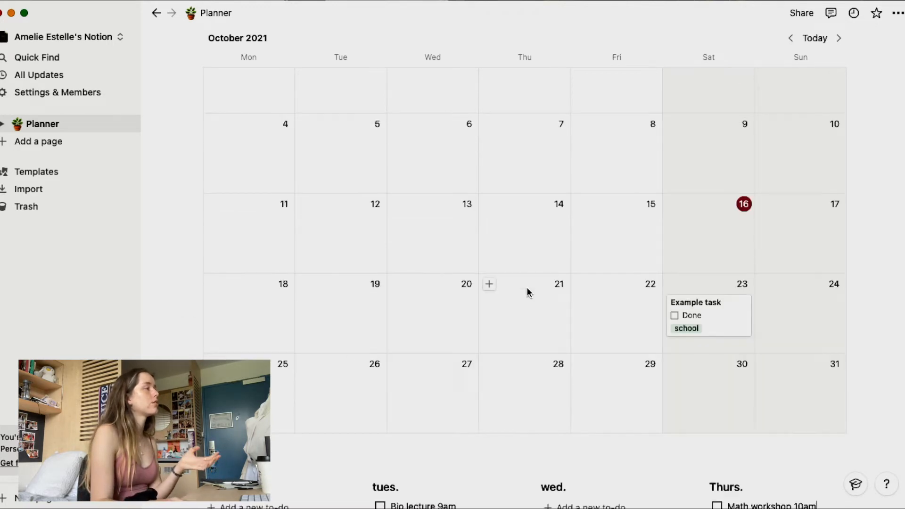
{"action": "scroll", "coordinate": [758, 295], "scroll_direction": "down", "scroll_amount": 5}
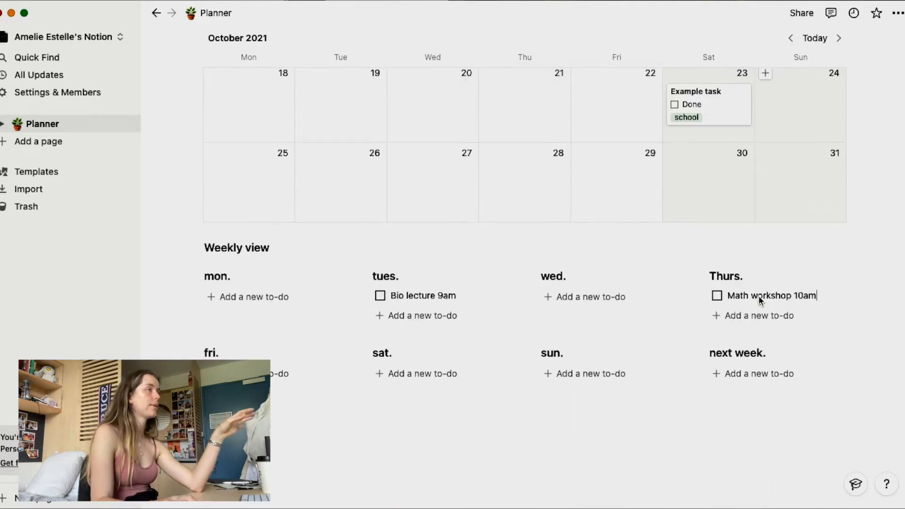
{"action": "scroll", "coordinate": [751, 138], "scroll_direction": "up", "scroll_amount": 1}
{"action": "scroll", "coordinate": [750, 138], "scroll_direction": "up", "scroll_amount": 1}
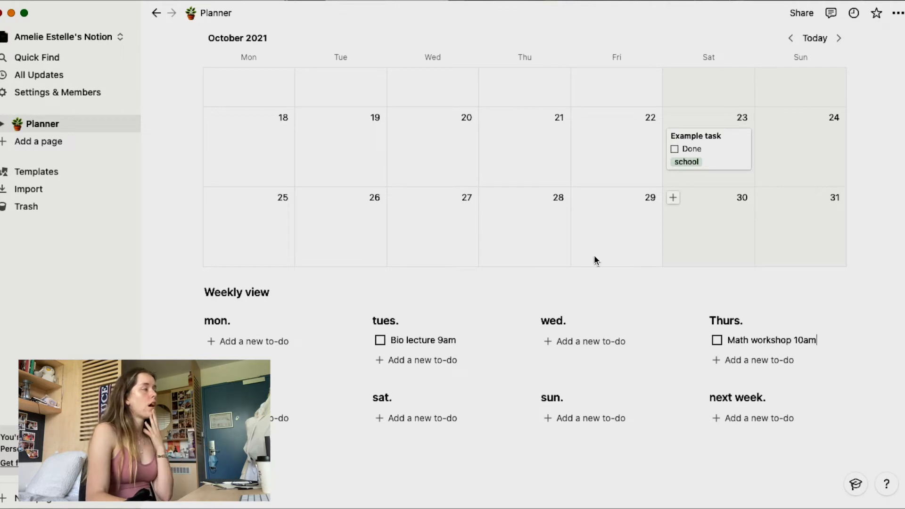
{"action": "left_click", "coordinate": [561, 288]}
{"action": "key", "text": "Return"}
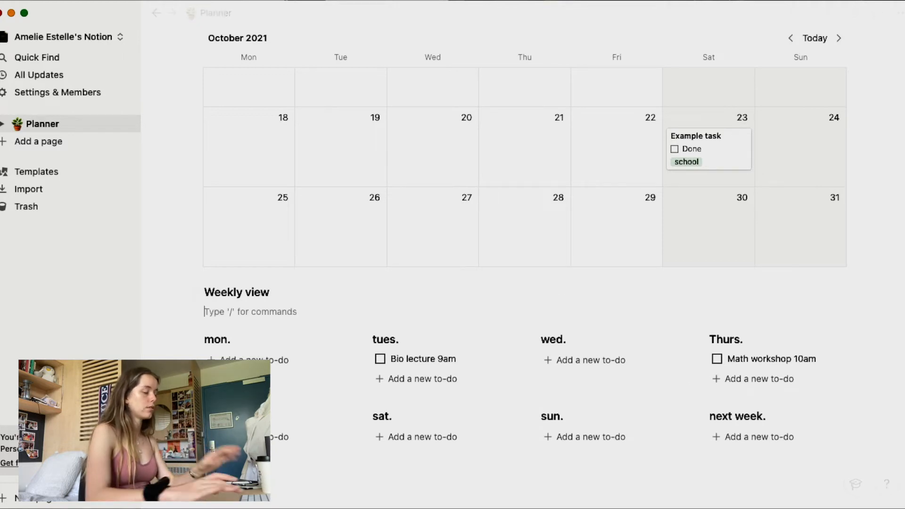
{"action": "type", "text": "/pa"}
{"action": "key", "text": "Return"}
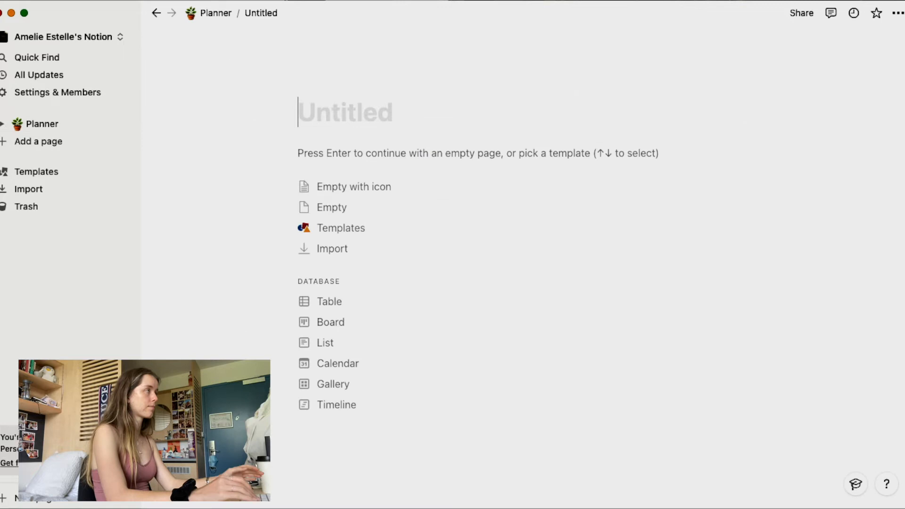
{"action": "type", "text": "New week"}
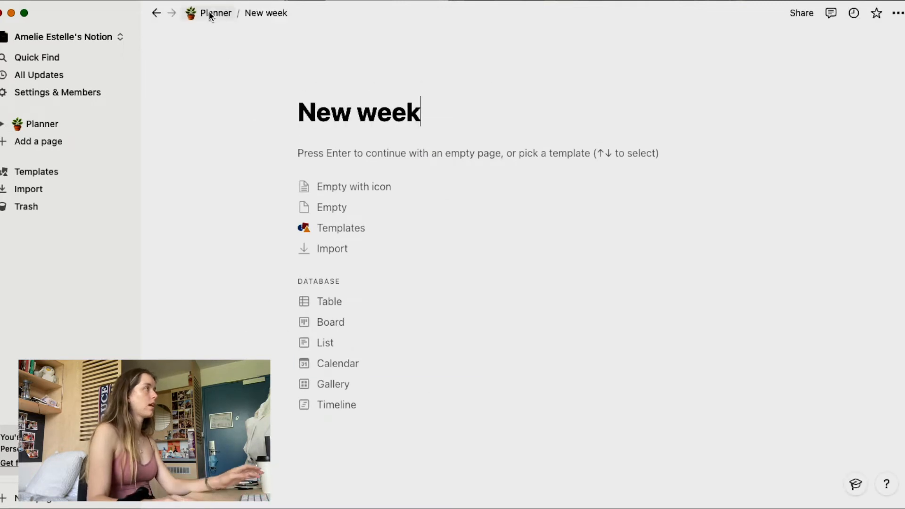
Step: Go back to the Planner page and cut all the day columns with their to-dos and buttons
{"action": "left_click", "coordinate": [210, 14]}
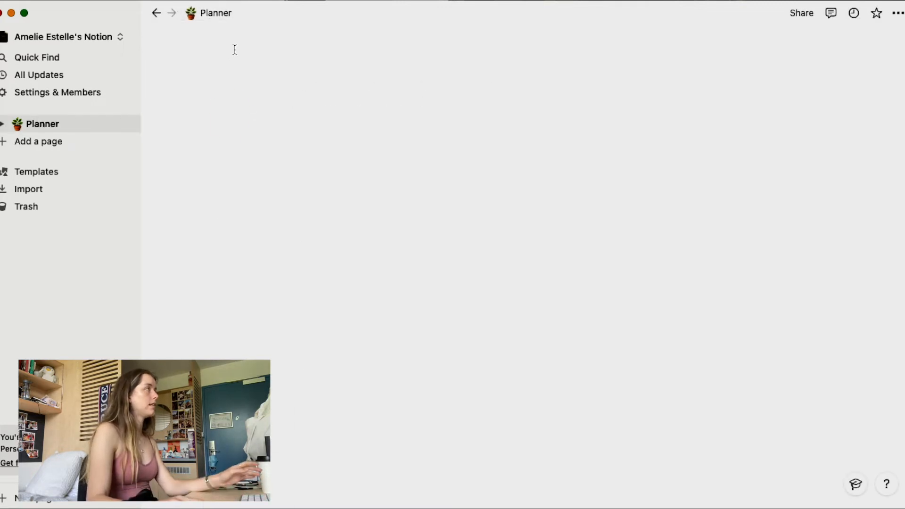
{"action": "scroll", "coordinate": [518, 434], "scroll_direction": "down", "scroll_amount": 10}
{"action": "left_click_drag", "start_coordinate": [834, 411], "coordinate": [86, 229]}
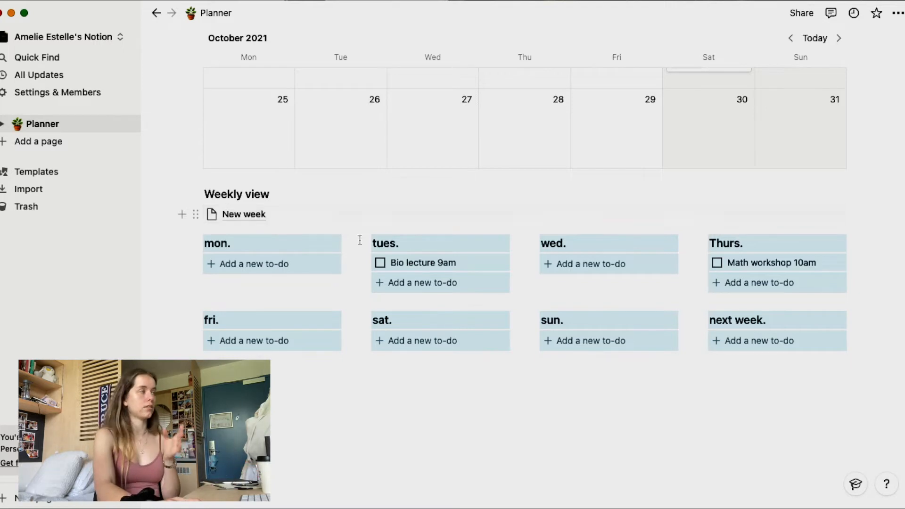
Step: Insert a template button below the Weekly view heading and name it "Add a new week"
{"action": "scroll", "coordinate": [358, 260], "scroll_direction": "up", "scroll_amount": 5}
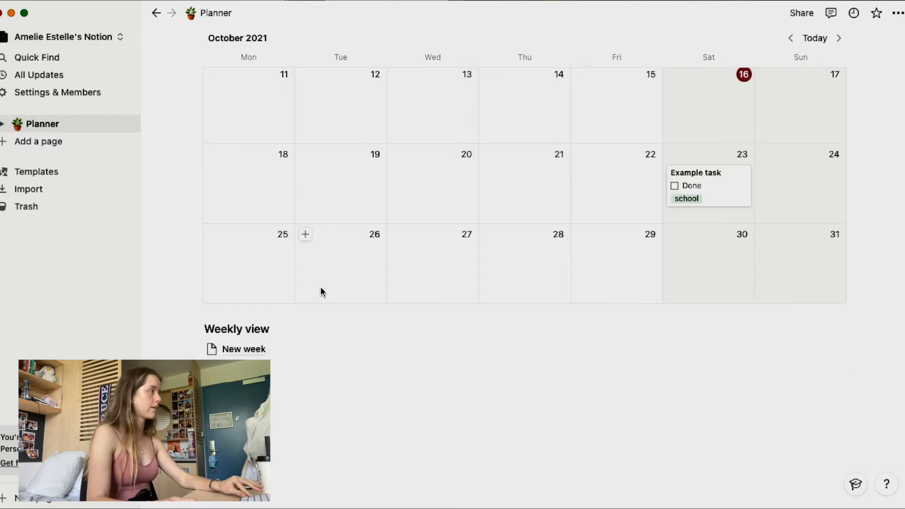
{"action": "left_click", "coordinate": [286, 330]}
{"action": "key", "text": "Return"}
{"action": "type", "text": "/t"}
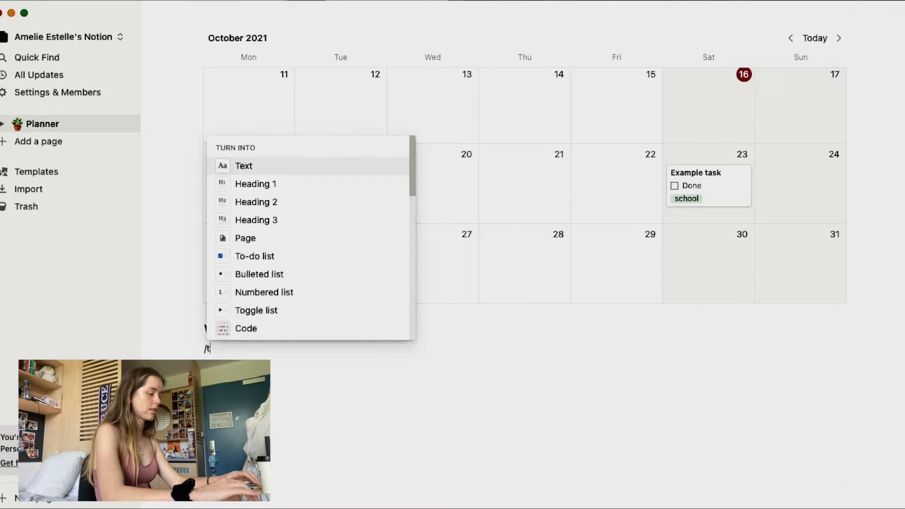
{"action": "type", "text": "emp"}
{"action": "key", "text": "Return"}
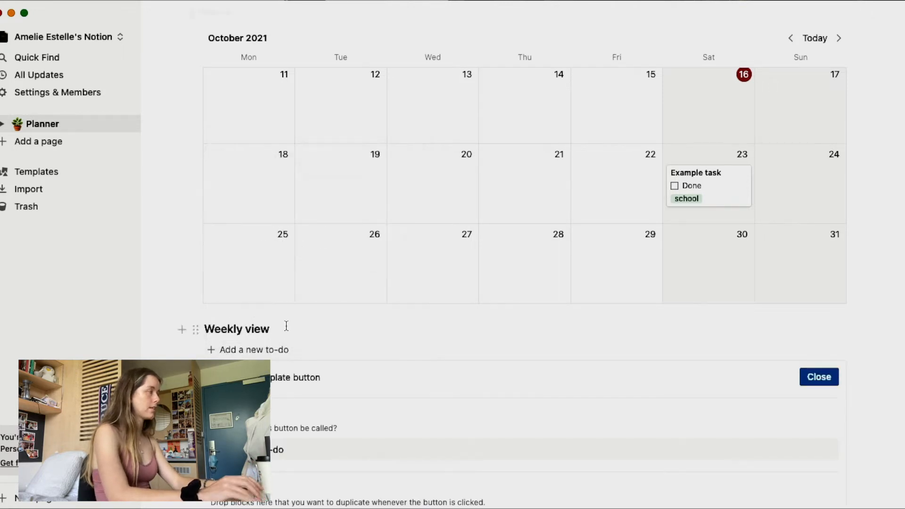
{"action": "scroll", "coordinate": [288, 320], "scroll_direction": "down", "scroll_amount": 4}
{"action": "type", "text": "week"}
{"action": "scroll", "coordinate": [264, 368], "scroll_direction": "down", "scroll_amount": 1}
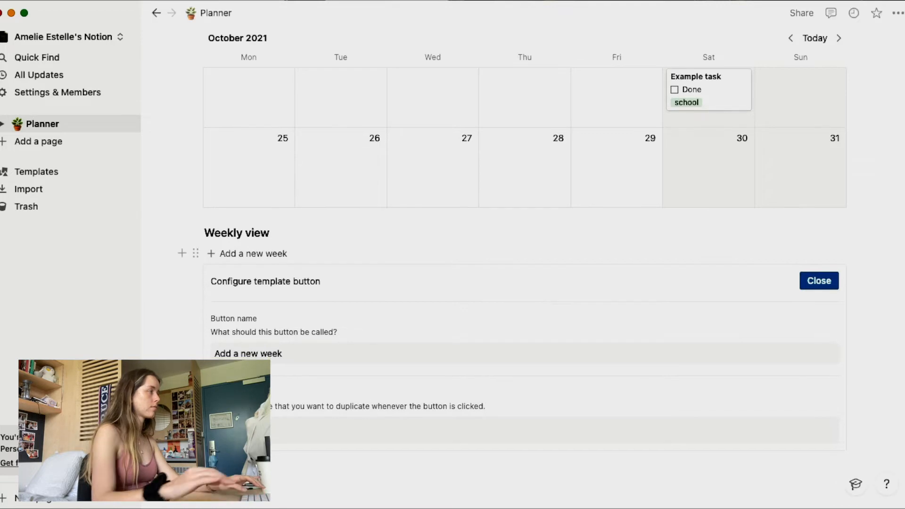
Step: Open the New week page and set it to full width
{"action": "left_click", "coordinate": [255, 461]}
{"action": "key", "text": "Return"}
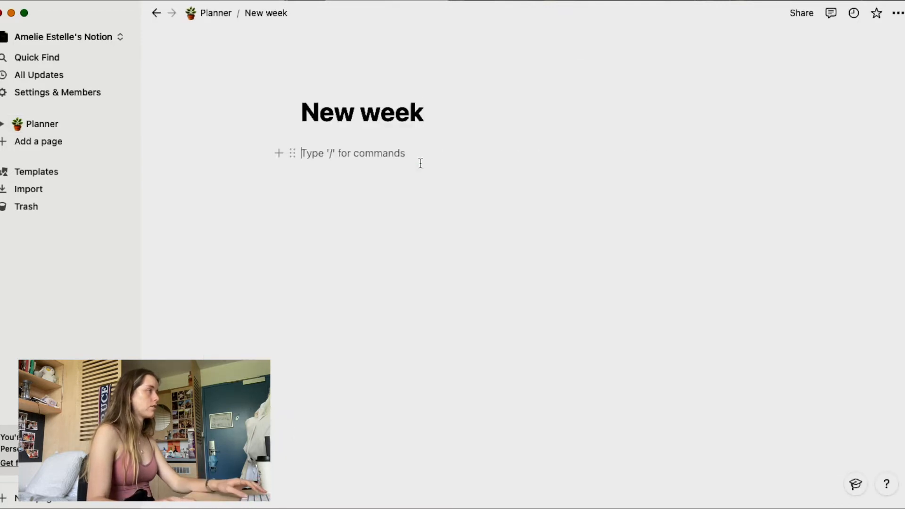
{"action": "left_click", "coordinate": [898, 13]}
{"action": "left_click", "coordinate": [875, 123]}
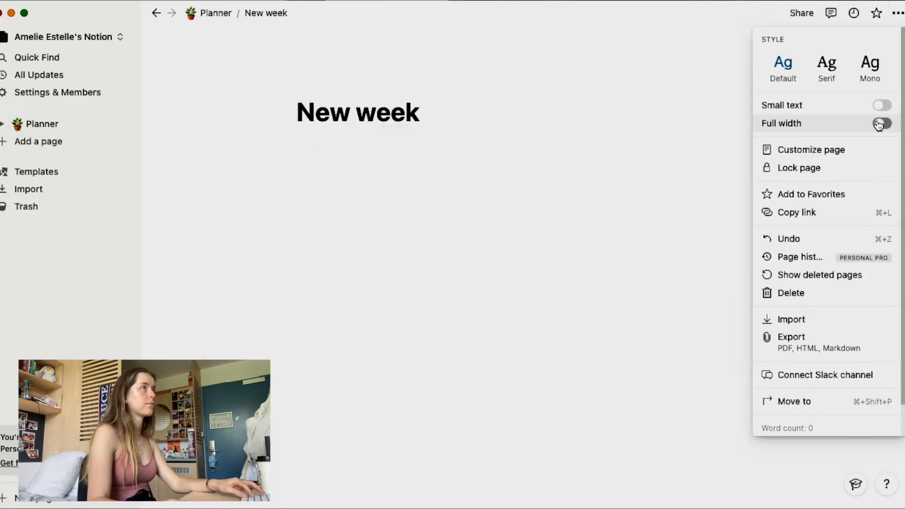
Step: Paste the cut day headings, to-dos and buttons into the body of the New week page
{"action": "left_click", "coordinate": [575, 169]}
{"action": "key", "text": "super+a"}
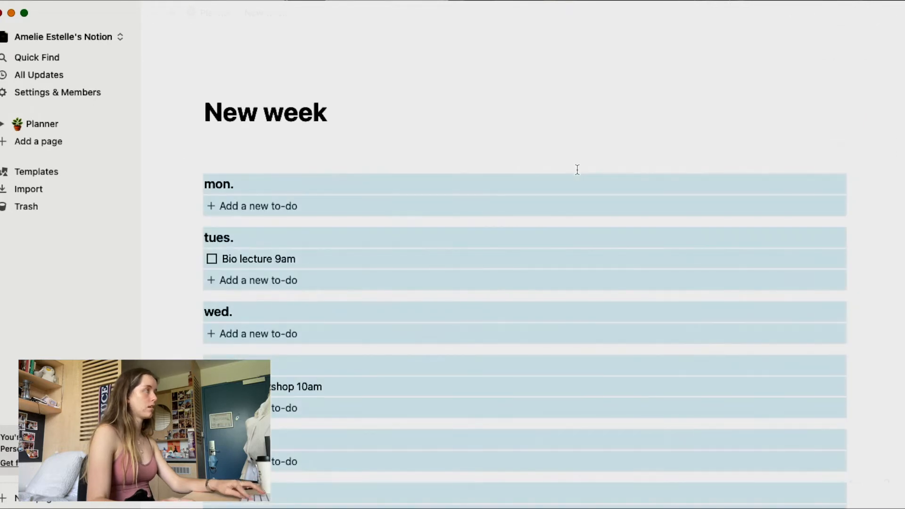
{"action": "scroll", "coordinate": [578, 169], "scroll_direction": "down", "scroll_amount": 5}
{"action": "scroll", "coordinate": [566, 169], "scroll_direction": "up", "scroll_amount": 5}
{"action": "left_click", "coordinate": [443, 162]}
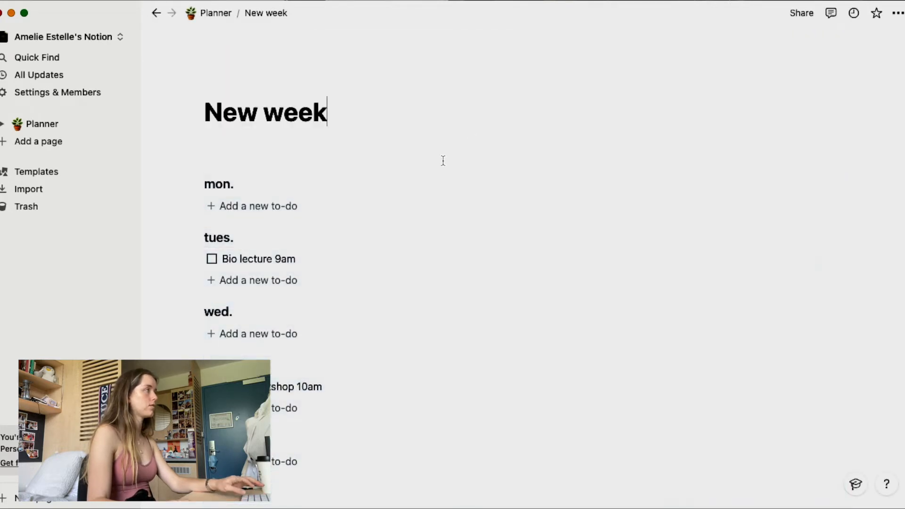
Step: Delete the blank line below the title and arrange the pasted day blocks into two rows of four columns
{"action": "left_click", "coordinate": [372, 156]}
{"action": "key", "text": "BackSpace"}
{"action": "left_click_drag", "start_coordinate": [281, 257], "coordinate": [839, 163]}
{"action": "left_click_drag", "start_coordinate": [196, 235], "coordinate": [217, 174]}
{"action": "left_click_drag", "start_coordinate": [258, 278], "coordinate": [204, 240]}
{"action": "left_click_drag", "start_coordinate": [196, 244], "coordinate": [839, 172]}
{"action": "left_click_drag", "start_coordinate": [311, 295], "coordinate": [212, 246]}
{"action": "left_click_drag", "start_coordinate": [196, 245], "coordinate": [844, 172]}
{"action": "left_click_drag", "start_coordinate": [295, 295], "coordinate": [841, 257]}
{"action": "left_click_drag", "start_coordinate": [197, 296], "coordinate": [224, 262]}
{"action": "left_click_drag", "start_coordinate": [283, 342], "coordinate": [226, 307]}
{"action": "left_click_drag", "start_coordinate": [196, 306], "coordinate": [842, 258]}
{"action": "left_click_drag", "start_coordinate": [282, 344], "coordinate": [846, 260]}
Step: Change the Thursday column heading to lowercase "thurs."
{"action": "left_click", "coordinate": [720, 164]}
{"action": "key", "text": "BackSpace"}
{"action": "type", "text": "t"}
Step: Add a yellow star emoji as the icon of the New week page
{"action": "left_click", "coordinate": [236, 90]}
{"action": "left_click", "coordinate": [234, 121]}
{"action": "left_click", "coordinate": [174, 248]}
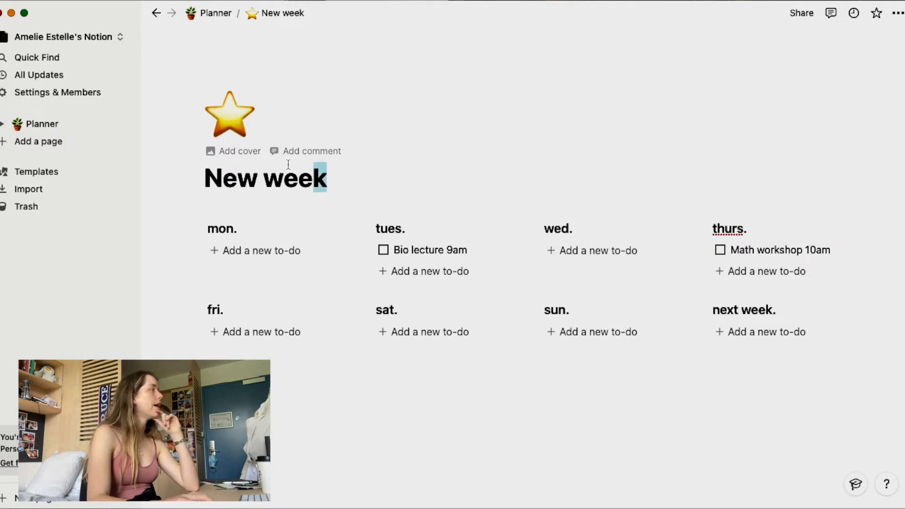
{"action": "triple_click", "coordinate": [309, 171]}
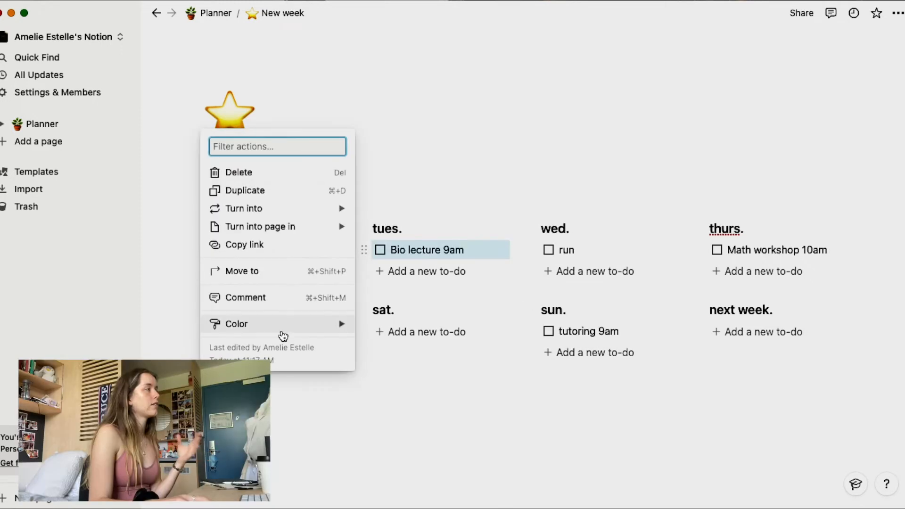
Step: Give the "Bio lecture 9am" to-do a green background and the "Math workshop 10am" to-do a blue background
{"action": "mouse_move", "coordinate": [282, 324]}
{"action": "scroll", "coordinate": [401, 325], "scroll_direction": "down", "scroll_amount": 4}
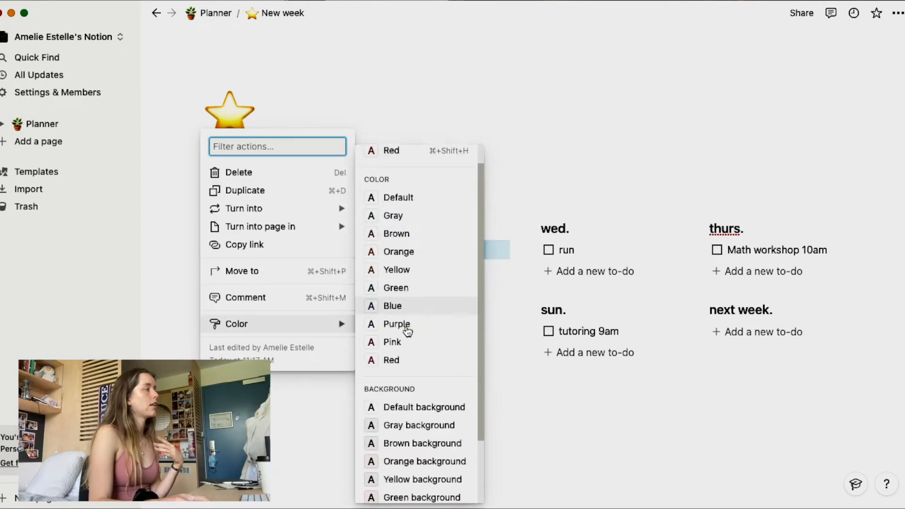
{"action": "left_click", "coordinate": [405, 417]}
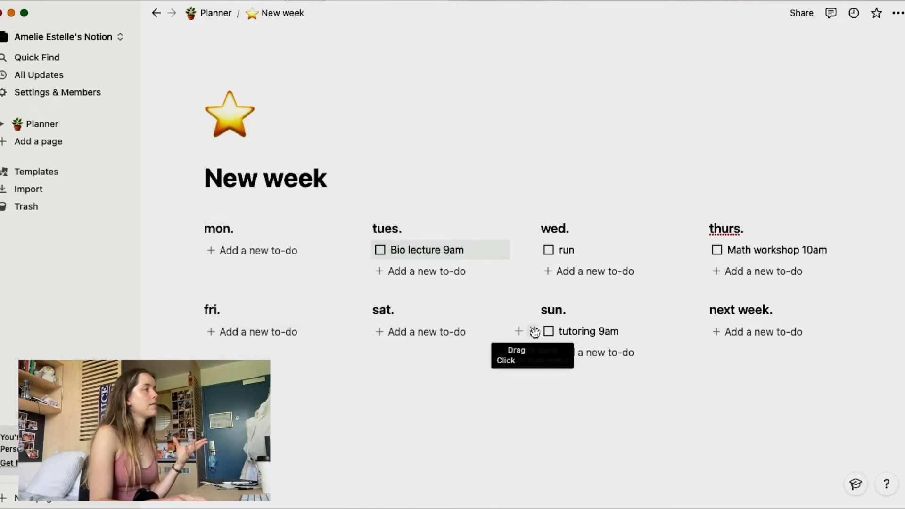
{"action": "left_click", "coordinate": [704, 250]}
{"action": "mouse_move", "coordinate": [660, 324]}
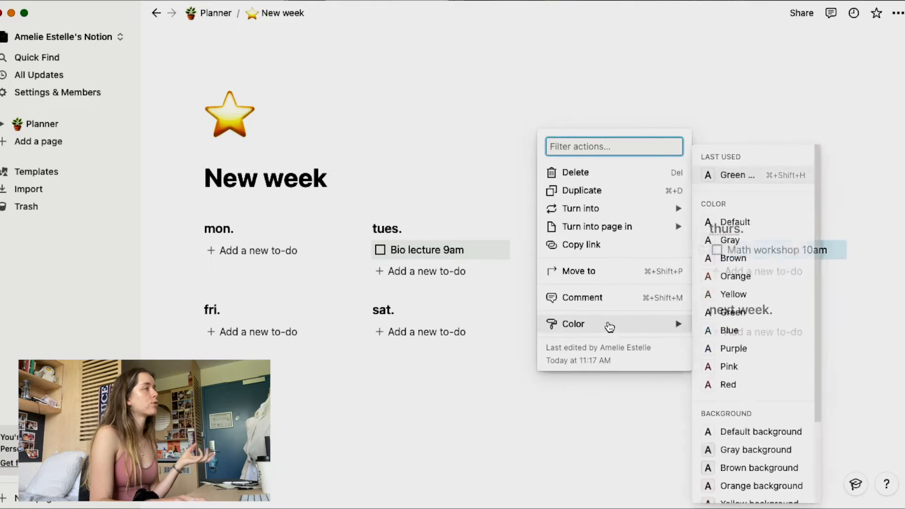
{"action": "scroll", "coordinate": [720, 330], "scroll_direction": "down", "scroll_amount": 3}
{"action": "left_click", "coordinate": [728, 435]}
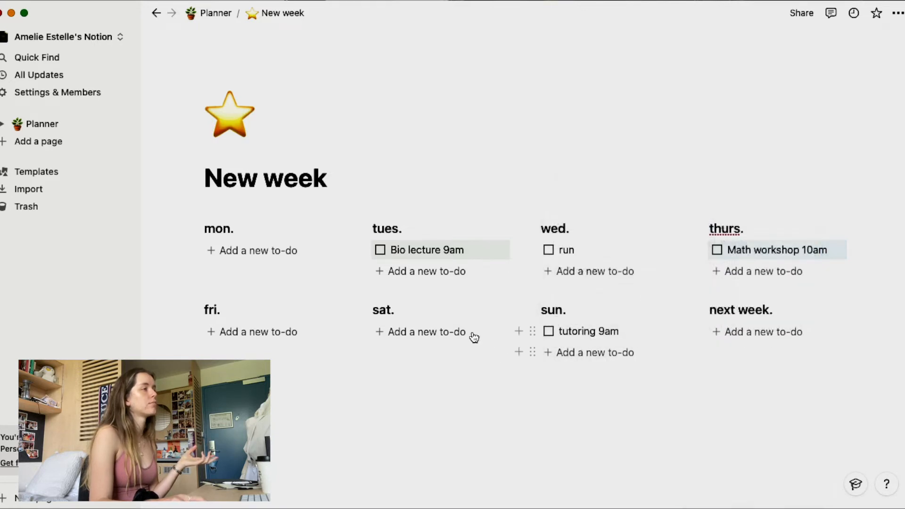
Step: Set the text color of the "tutoring 9am" to-do under sun. to red
{"action": "left_click", "coordinate": [534, 330]}
{"action": "mouse_move", "coordinate": [461, 408]}
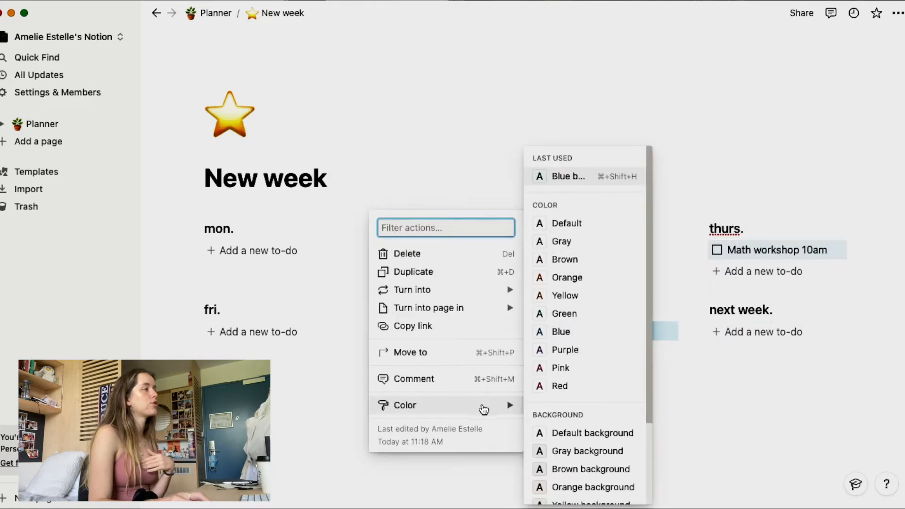
{"action": "left_click", "coordinate": [574, 395]}
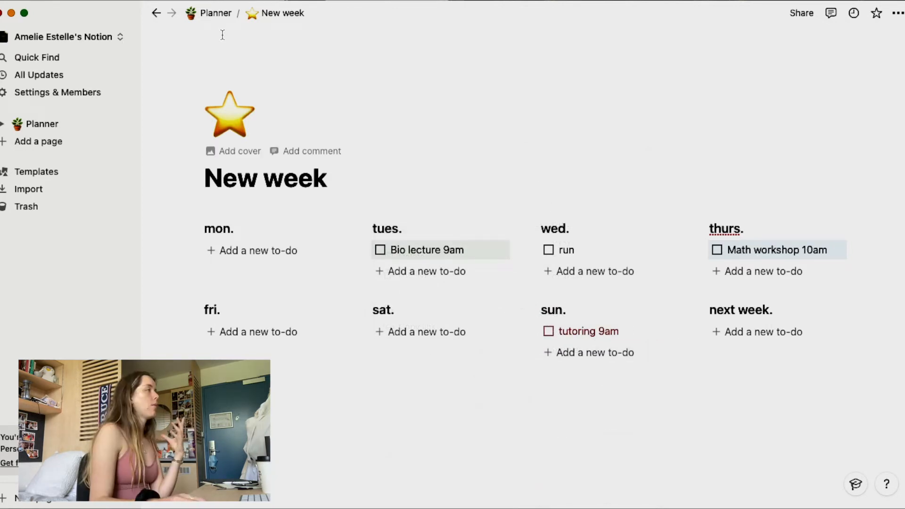
Step: On the Planner page, replace the default to-do in the "Add a new week" button's template with the New week page
{"action": "left_click", "coordinate": [215, 12]}
{"action": "scroll", "coordinate": [534, 207], "scroll_direction": "down", "scroll_amount": 5}
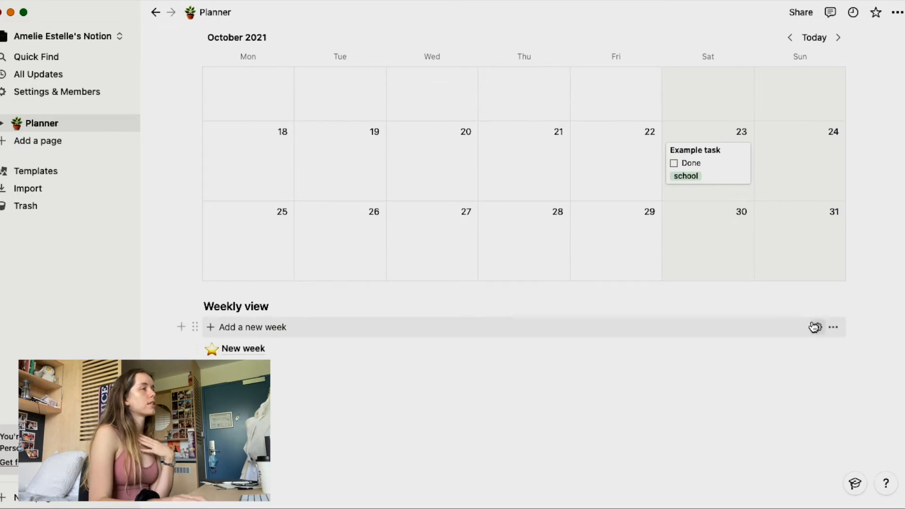
{"action": "left_click", "coordinate": [818, 329]}
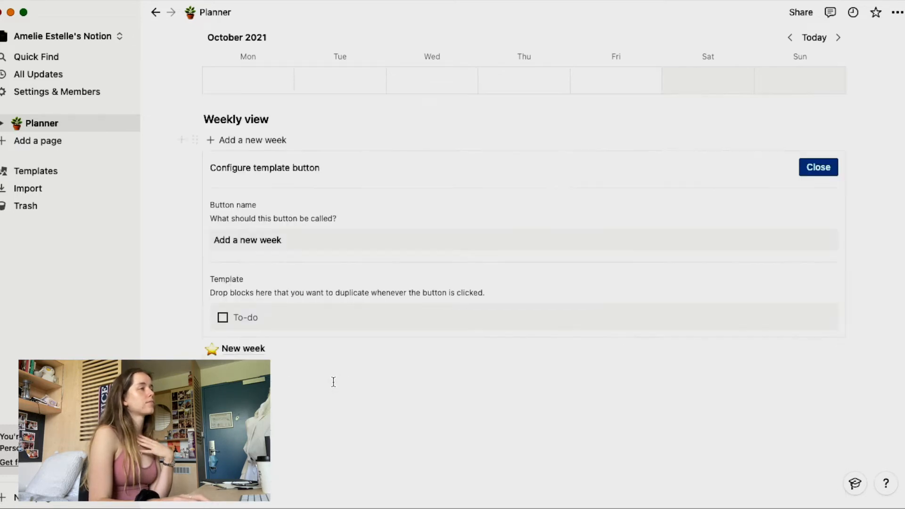
{"action": "key", "text": "BackSpace"}
{"action": "left_click_drag", "start_coordinate": [196, 349], "coordinate": [225, 325]}
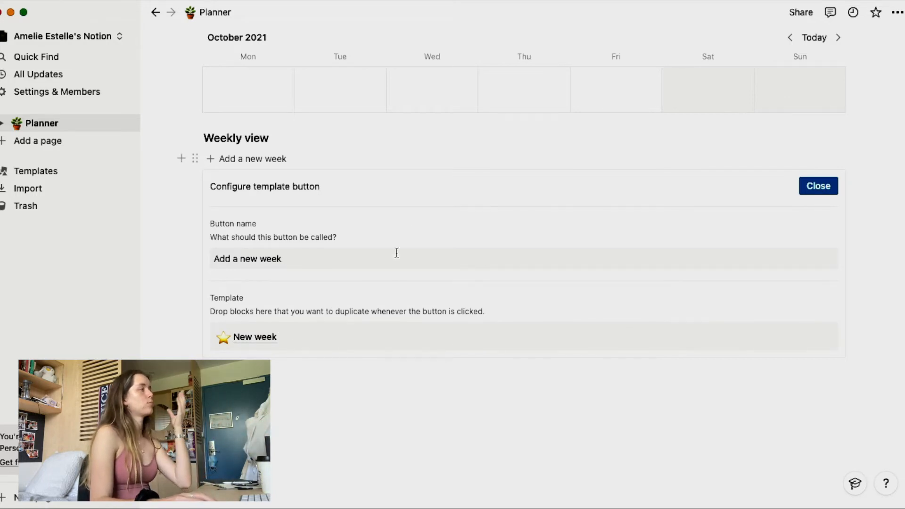
{"action": "left_click", "coordinate": [822, 196]}
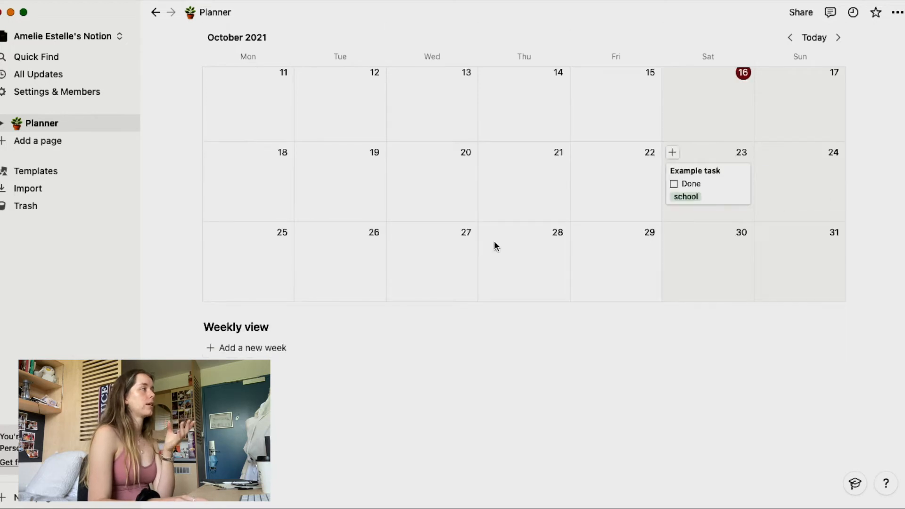
Step: Generate a New week page under Weekly view with the template button, and return to the Planner page to review it
{"action": "left_click", "coordinate": [281, 351]}
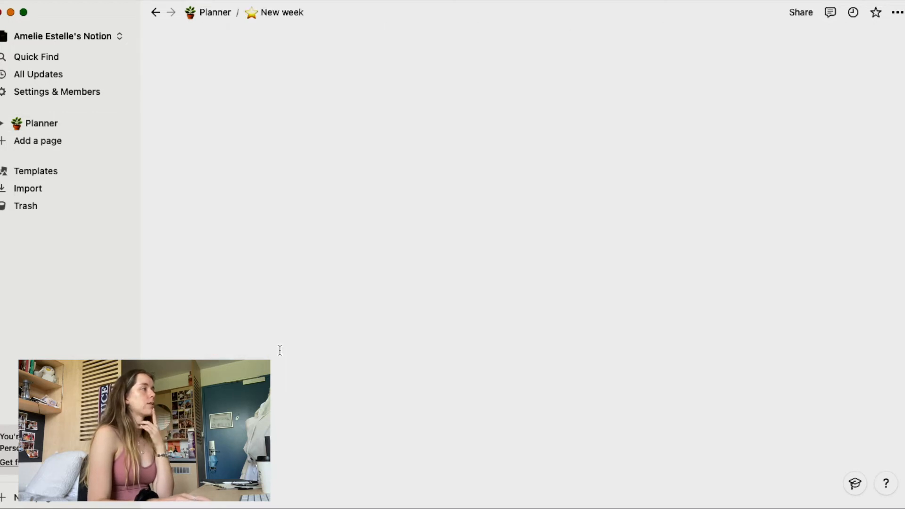
{"action": "left_click", "coordinate": [214, 13]}
{"action": "scroll", "coordinate": [486, 307], "scroll_direction": "down", "scroll_amount": 6}
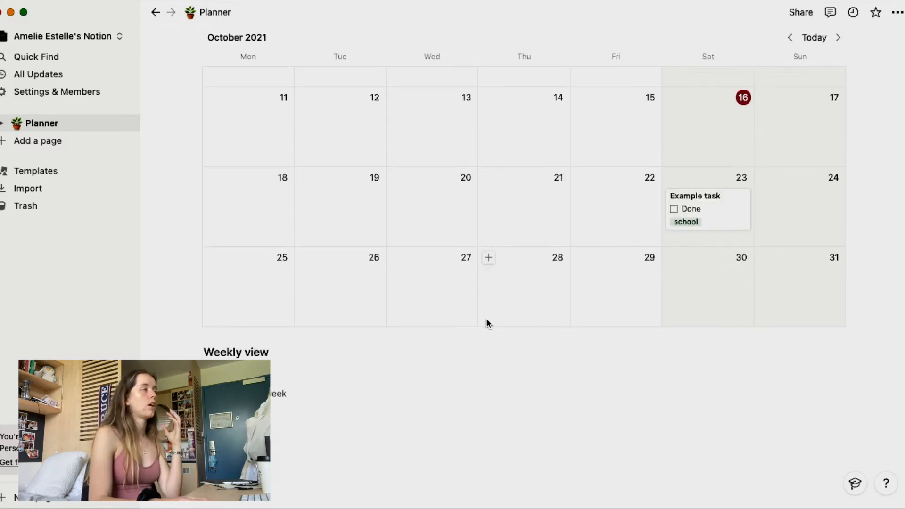
{"action": "scroll", "coordinate": [487, 321], "scroll_direction": "down", "scroll_amount": 1}
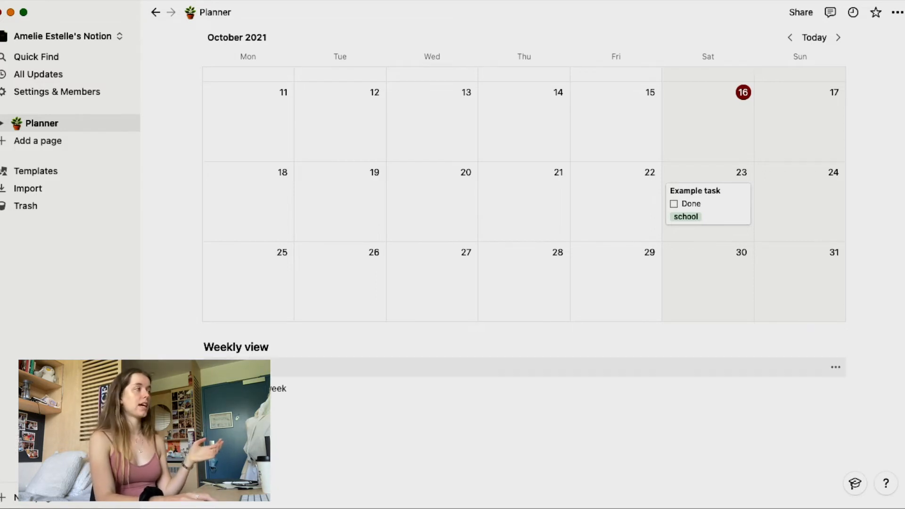
{"action": "scroll", "coordinate": [269, 362], "scroll_direction": "down", "scroll_amount": 2}
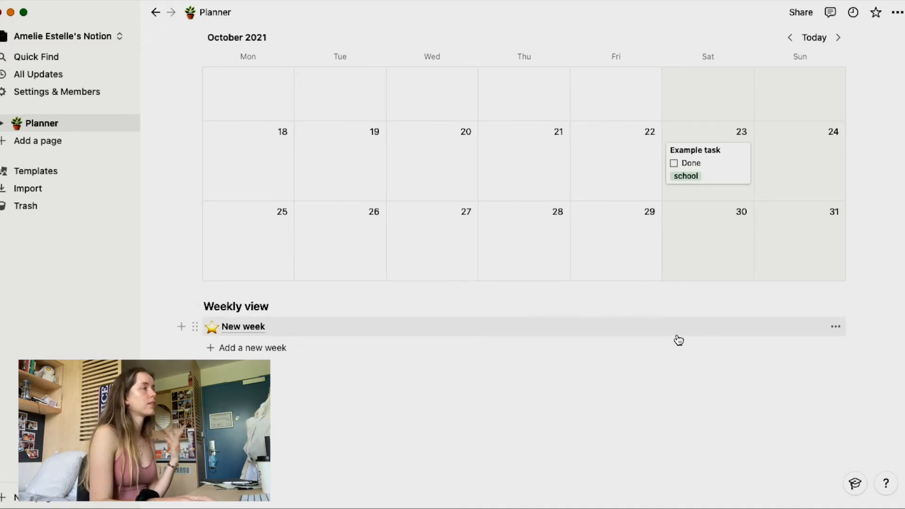
{"action": "scroll", "coordinate": [678, 339], "scroll_direction": "up", "scroll_amount": 9}
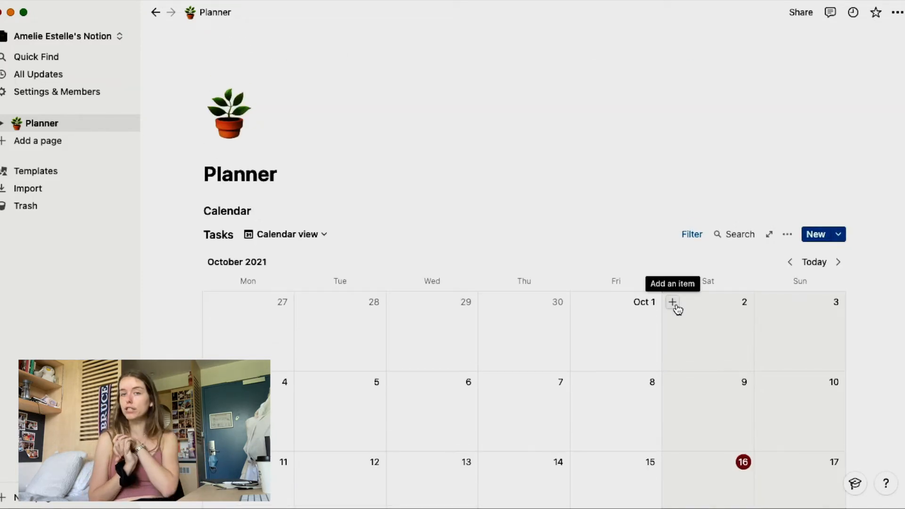
Step: Create a new empty page titled "Planner"
{"action": "key", "text": "super+n"}
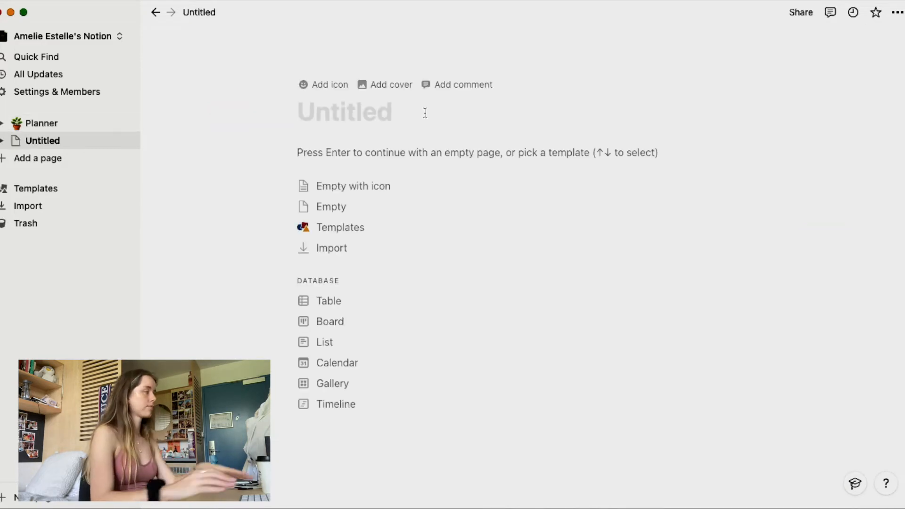
{"action": "type", "text": "Planner"}
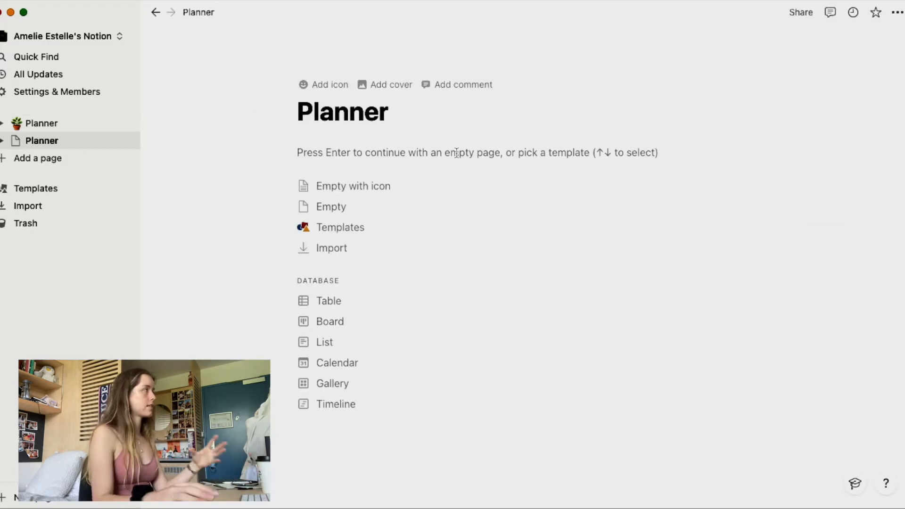
{"action": "key", "text": "Return"}
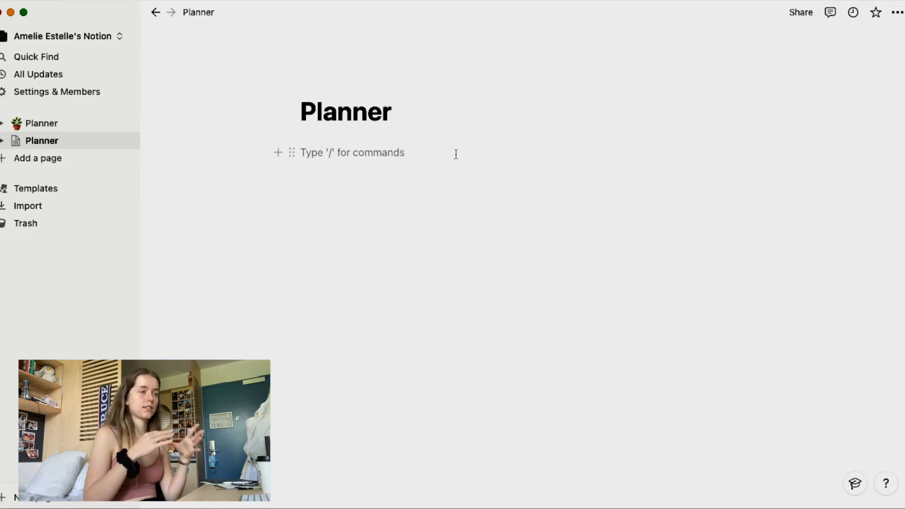
Step: Insert an inline table titled "Tasks" on the new page and rename its Name column "Tasks"
{"action": "type", "text": "/tabl"}
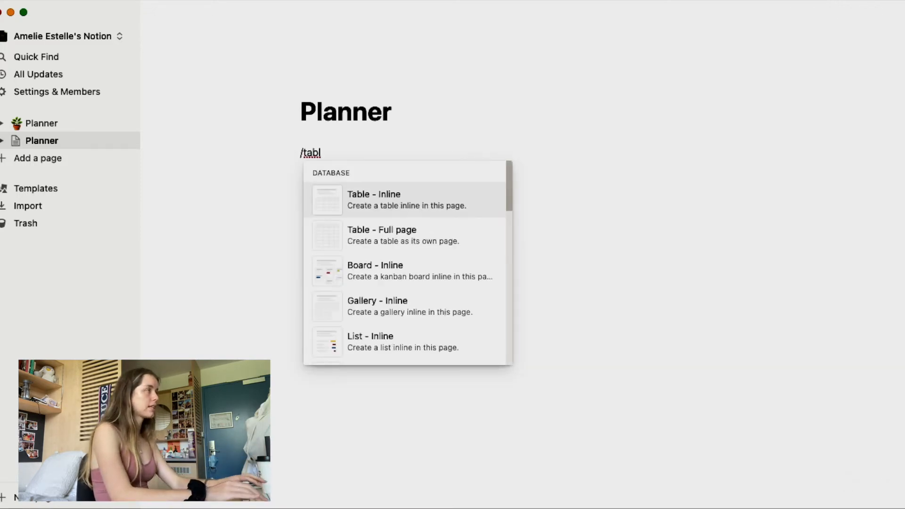
{"action": "key", "text": "Return"}
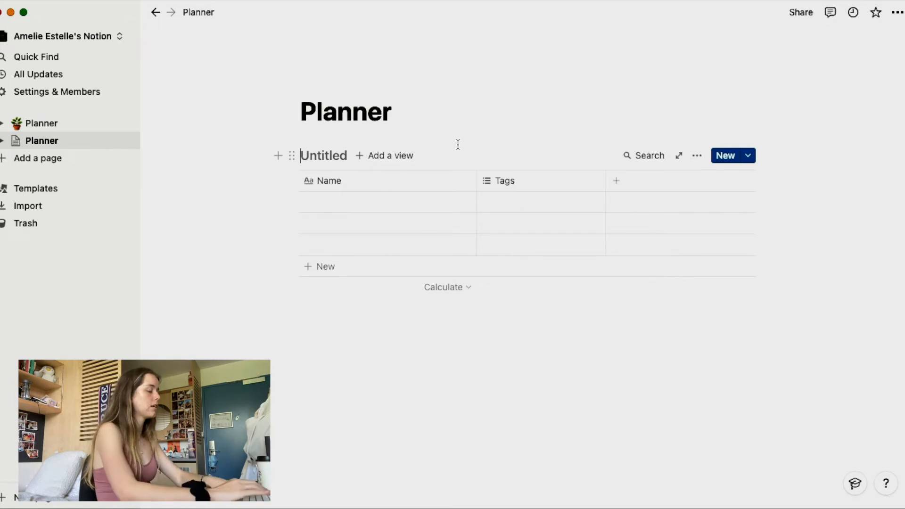
{"action": "type", "text": "Tasks"}
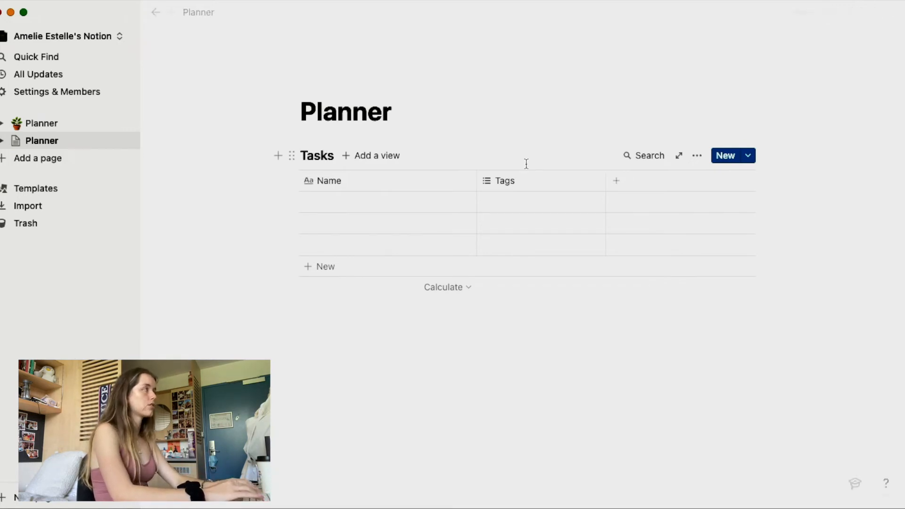
{"action": "left_click", "coordinate": [442, 181]}
{"action": "type", "text": "Tasks"}
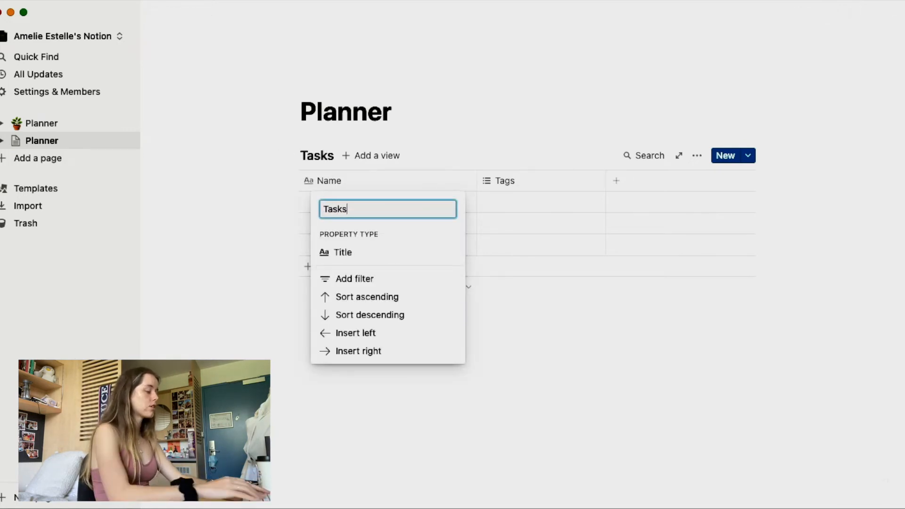
Step: Rename the Tags column "Parent" and change its property type to Select
{"action": "left_click", "coordinate": [515, 184]}
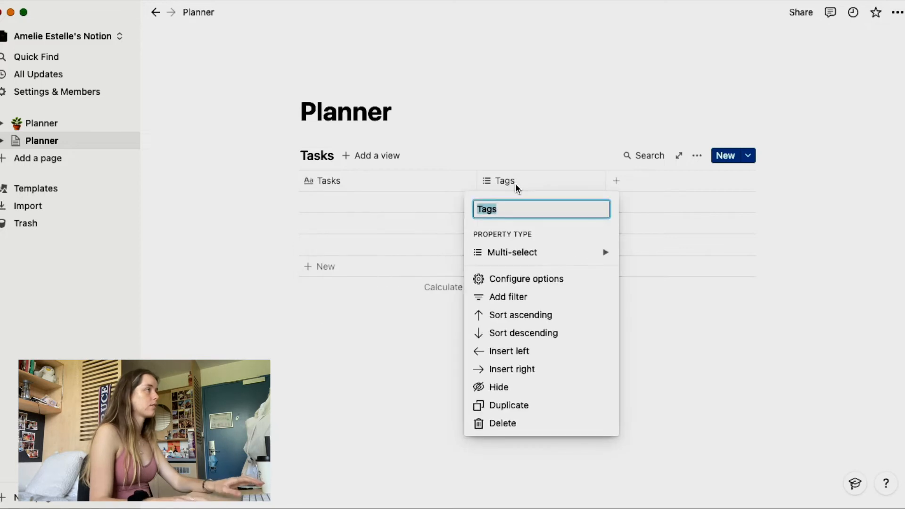
{"action": "type", "text": "Parent"}
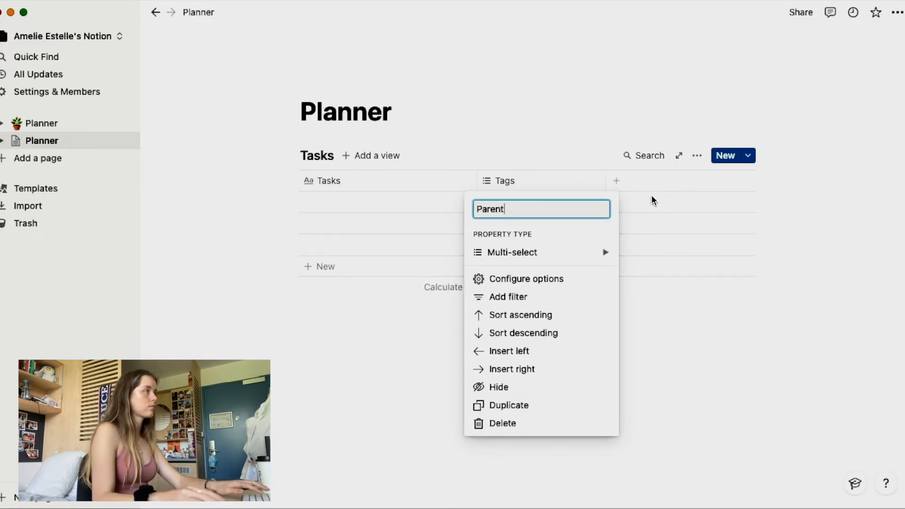
{"action": "mouse_move", "coordinate": [563, 255]}
{"action": "left_click", "coordinate": [669, 169]}
Step: Add a "Priority" column with the Select property type to the Tasks table
{"action": "left_click", "coordinate": [617, 180]}
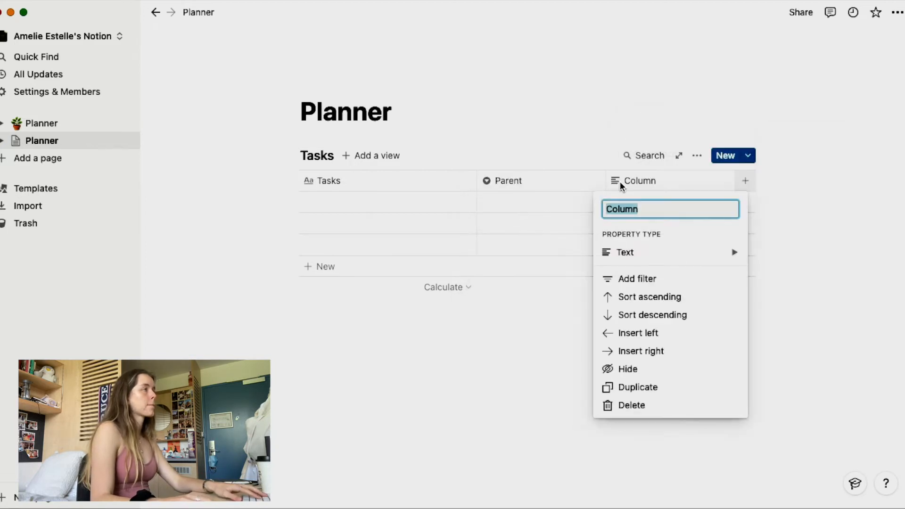
{"action": "type", "text": "Priority"}
{"action": "mouse_move", "coordinate": [679, 252]}
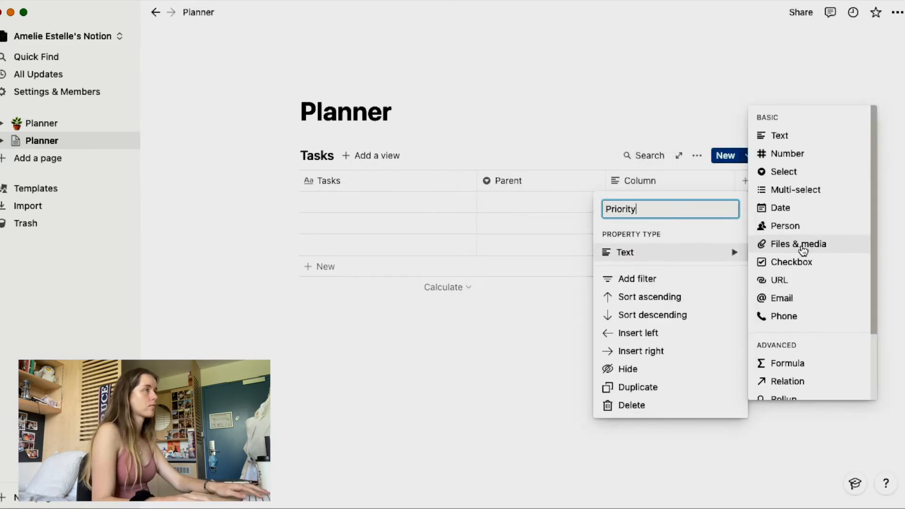
{"action": "left_click", "coordinate": [798, 170]}
Step: Add a "Due Date" column with the Date property type to the Tasks table
{"action": "left_click", "coordinate": [745, 181]}
{"action": "type", "text": "Due Date"}
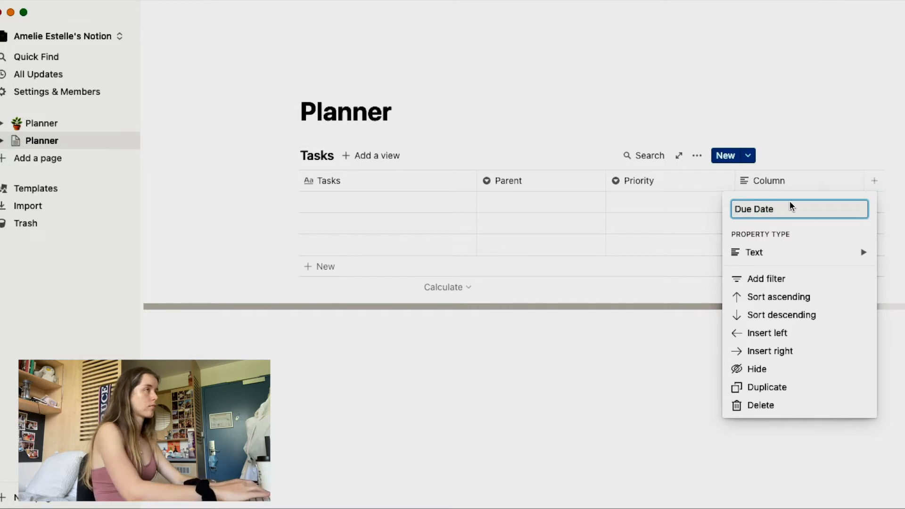
{"action": "mouse_move", "coordinate": [808, 253]}
{"action": "left_click", "coordinate": [627, 206]}
Step: Add a "Status" column with the Select property type and place it between Parent and Priority
{"action": "left_click", "coordinate": [874, 181]}
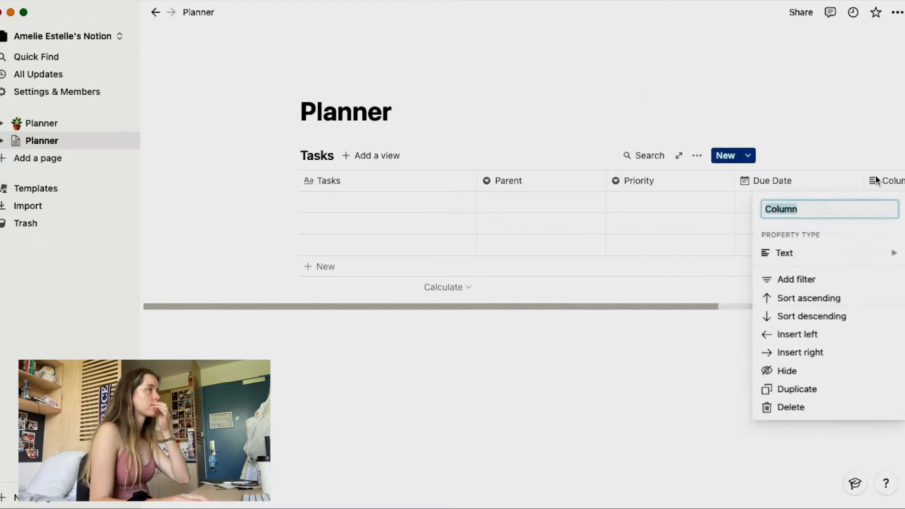
{"action": "type", "text": "Status"}
{"action": "mouse_move", "coordinate": [812, 254]}
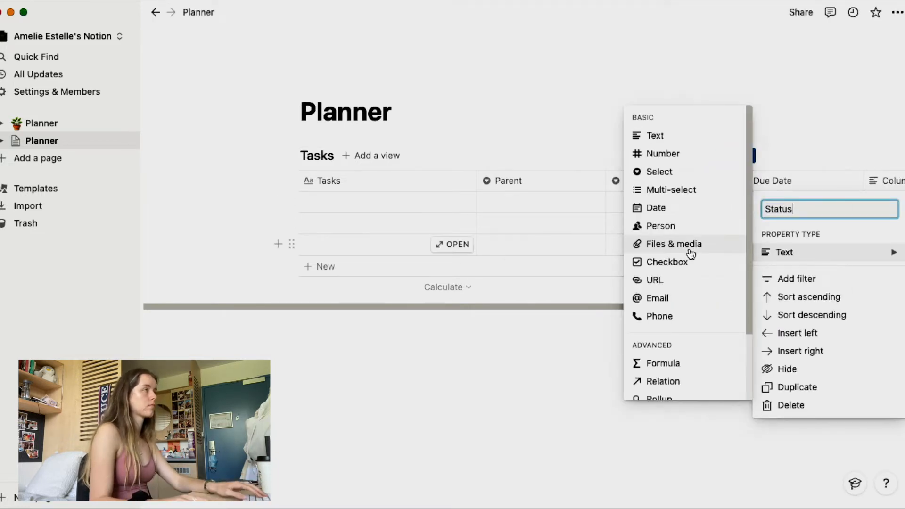
{"action": "left_click", "coordinate": [676, 170]}
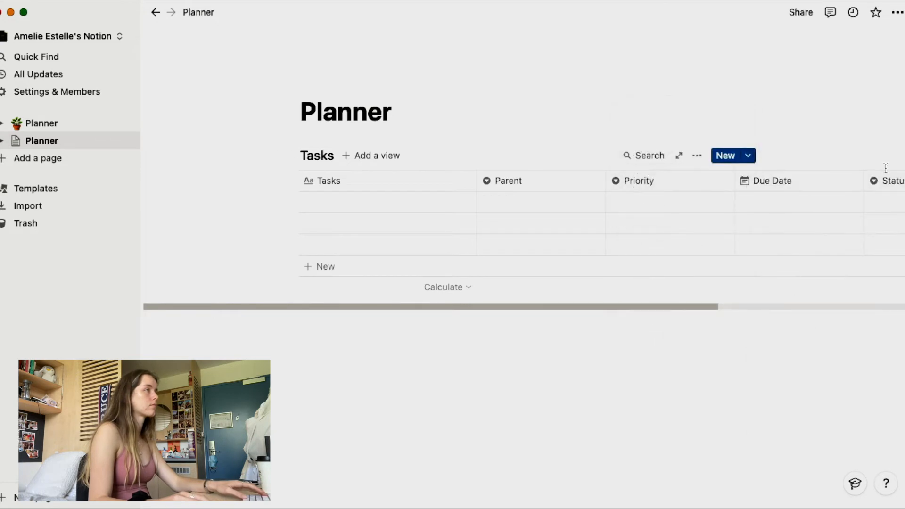
{"action": "left_click_drag", "start_coordinate": [853, 189], "coordinate": [691, 194]}
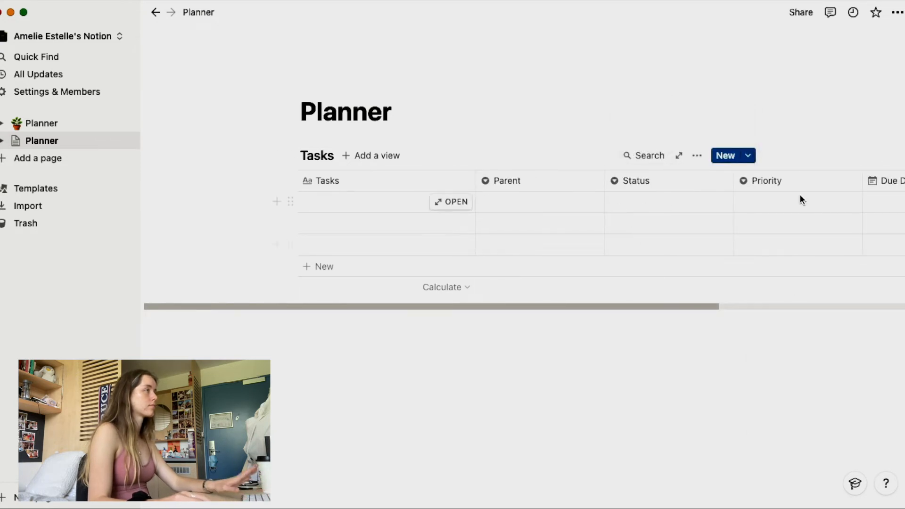
Step: Add a "Done" column with the Checkbox property type to the Tasks table
{"action": "scroll", "coordinate": [796, 196], "scroll_direction": "right", "scroll_amount": 5}
{"action": "left_click", "coordinate": [744, 181]}
{"action": "type", "text": "Done"}
{"action": "left_click", "coordinate": [754, 252]}
{"action": "left_click", "coordinate": [685, 260]}
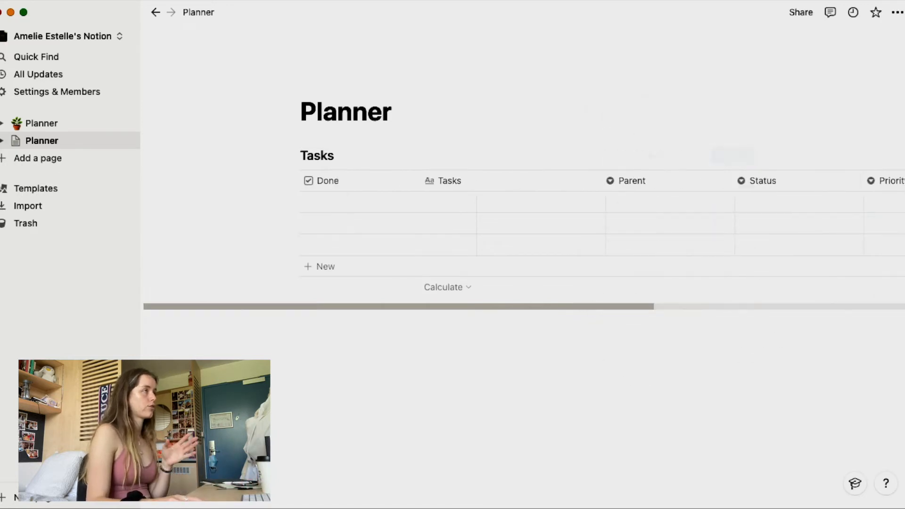
Step: Move the Done column to the start of the Tasks table and narrow it
{"action": "left_click_drag", "start_coordinate": [341, 189], "coordinate": [377, 190]}
{"action": "scroll", "coordinate": [521, 269], "scroll_direction": "left", "scroll_amount": 5}
{"action": "left_click_drag", "start_coordinate": [740, 190], "coordinate": [302, 190]}
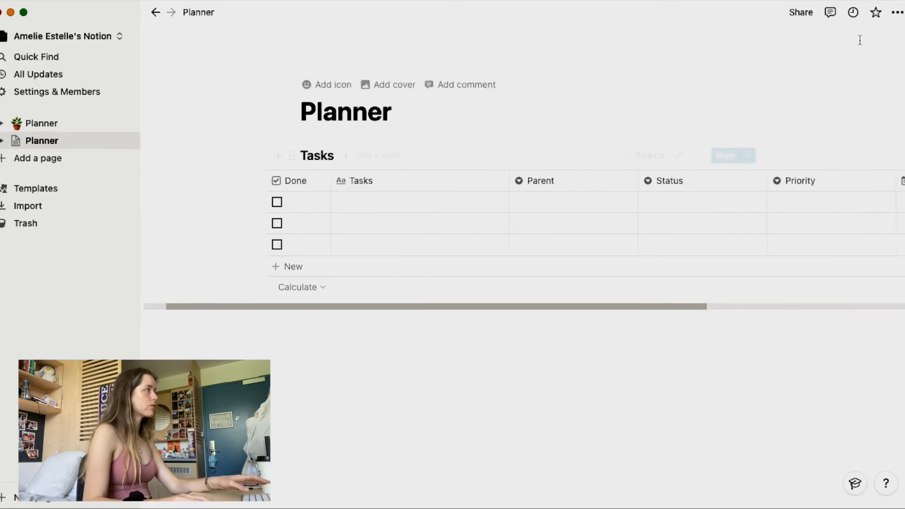
Step: Set the new Planner page to full width
{"action": "left_click", "coordinate": [897, 12]}
{"action": "left_click", "coordinate": [877, 123]}
{"action": "left_click", "coordinate": [700, 138]}
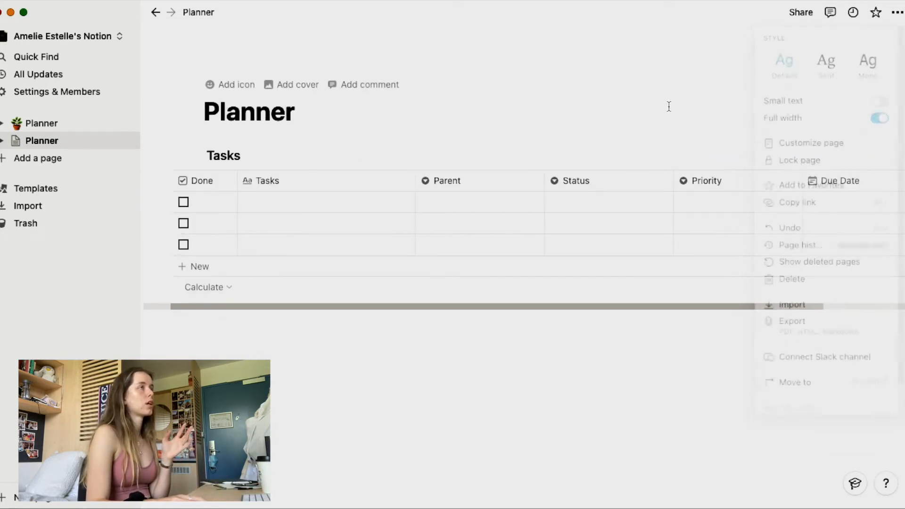
Step: Move the Due Date column to directly after the Tasks column, before Parent
{"action": "scroll", "coordinate": [315, 238], "scroll_direction": "left", "scroll_amount": 2}
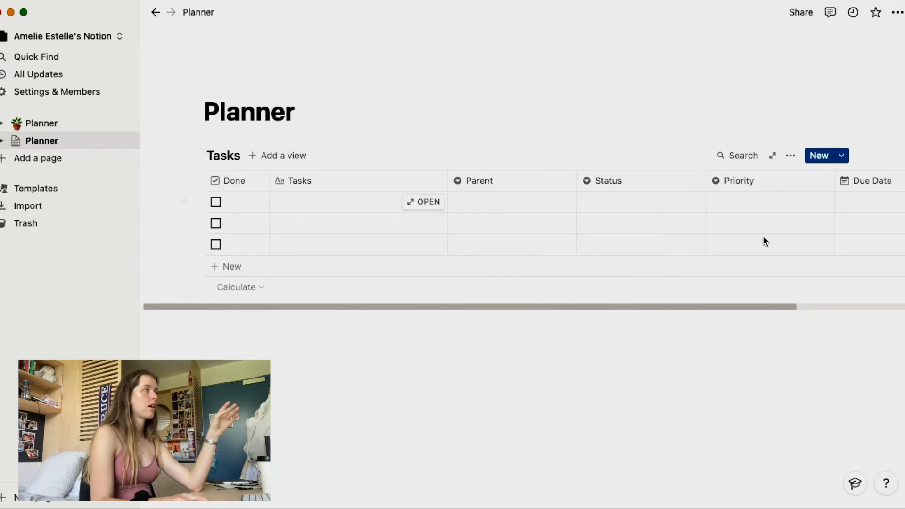
{"action": "scroll", "coordinate": [780, 230], "scroll_direction": "right", "scroll_amount": 3}
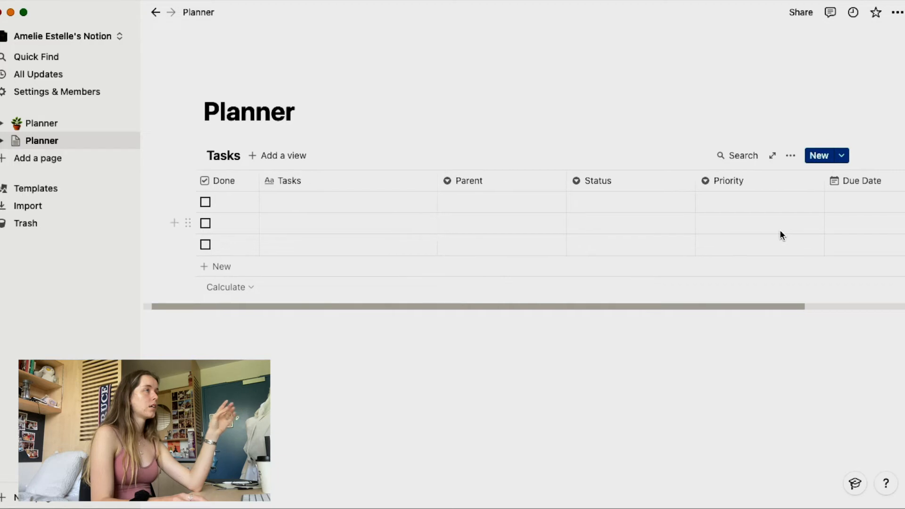
{"action": "scroll", "coordinate": [779, 230], "scroll_direction": "left", "scroll_amount": 3}
{"action": "left_click_drag", "start_coordinate": [893, 179], "coordinate": [514, 216]}
{"action": "scroll", "coordinate": [516, 216], "scroll_direction": "left", "scroll_amount": 1}
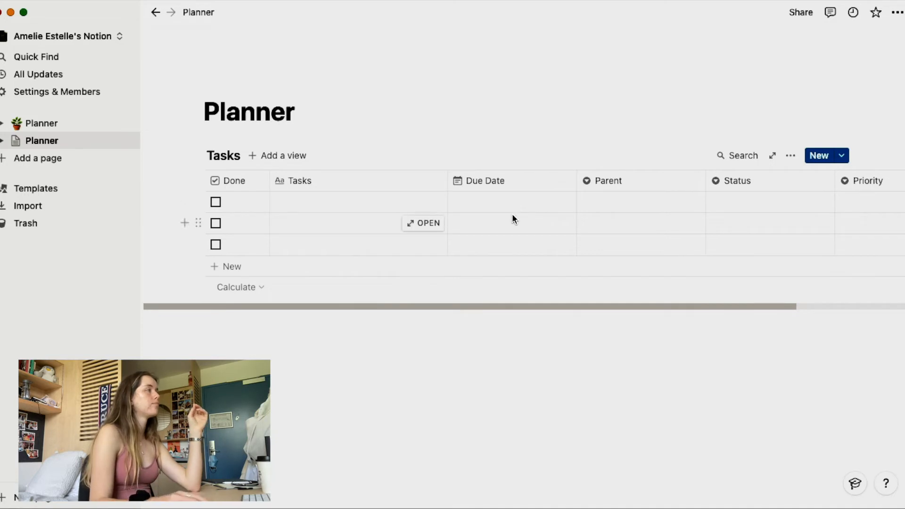
Step: Create the option "1st priority" in the first row's Priority cell
{"action": "left_click", "coordinate": [878, 210]}
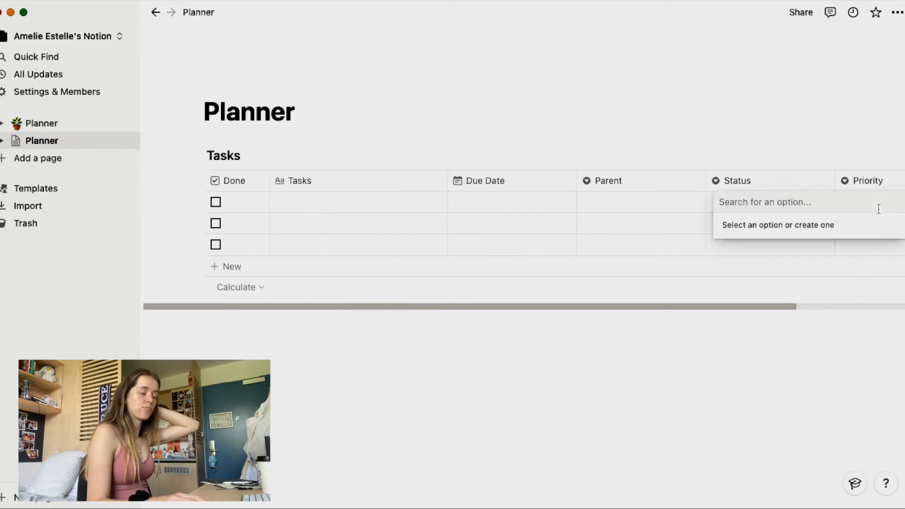
{"action": "type", "text": "1st pr"}
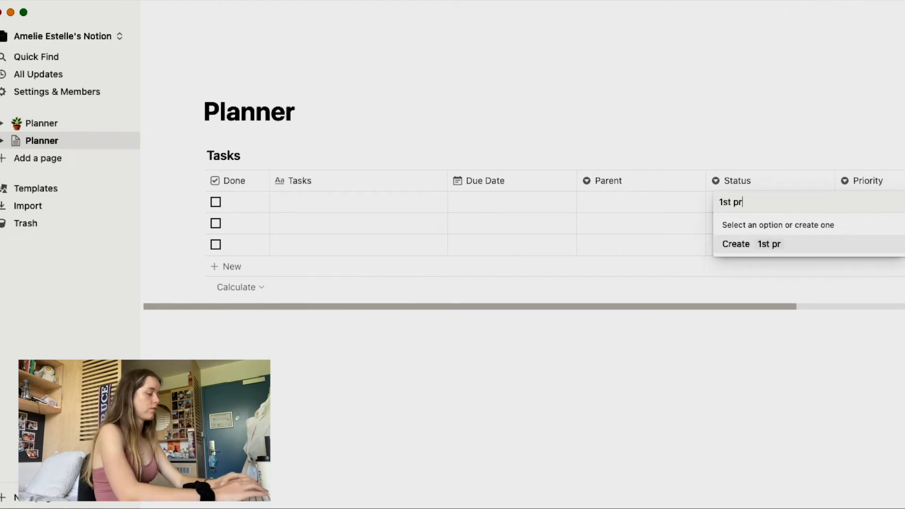
{"action": "type", "text": "iority"}
{"action": "key", "text": "Return"}
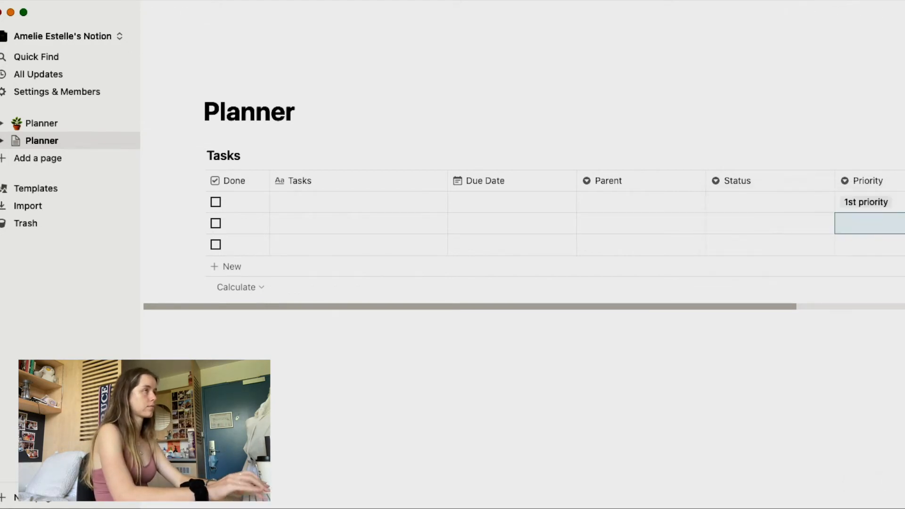
Step: Replace the first row's Priority value with a new option "2nd Priority"
{"action": "left_click", "coordinate": [895, 202]}
{"action": "key", "text": "BackSpace"}
{"action": "type", "text": "secon"}
{"action": "key", "text": "BackSpace"}
{"action": "key", "text": "BackSpace"}
{"action": "key", "text": "BackSpace"}
{"action": "key", "text": "BackSpace"}
{"action": "key", "text": "BackSpace"}
{"action": "type", "text": "2nd Priority"}
{"action": "key", "text": "Return"}
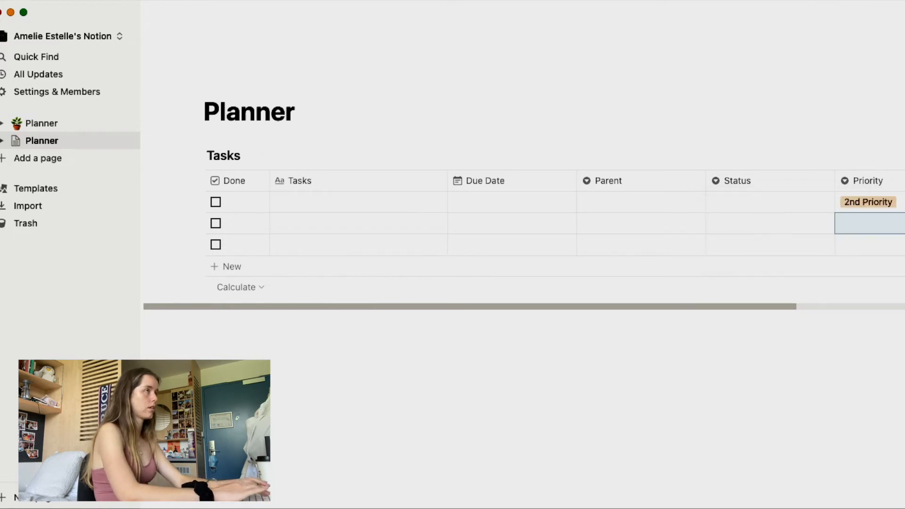
Step: Replace the first row's Priority value with a new option "3rd Priority"
{"action": "left_click", "coordinate": [872, 202]}
{"action": "key", "text": "BackSpace"}
{"action": "type", "text": "3rd Priot"}
{"action": "key", "text": "BackSpace"}
{"action": "type", "text": "rity"}
{"action": "key", "text": "Return"}
Step: Replace the first row's Priority value with a new option "4th Priority"
{"action": "left_click", "coordinate": [872, 202]}
{"action": "key", "text": "BackSpace"}
{"action": "type", "text": "4th Priority"}
{"action": "key", "text": "Return"}
Step: Replace the first row's Priority value with a new option "5th Priority" and reopen the option list
{"action": "left_click", "coordinate": [861, 209]}
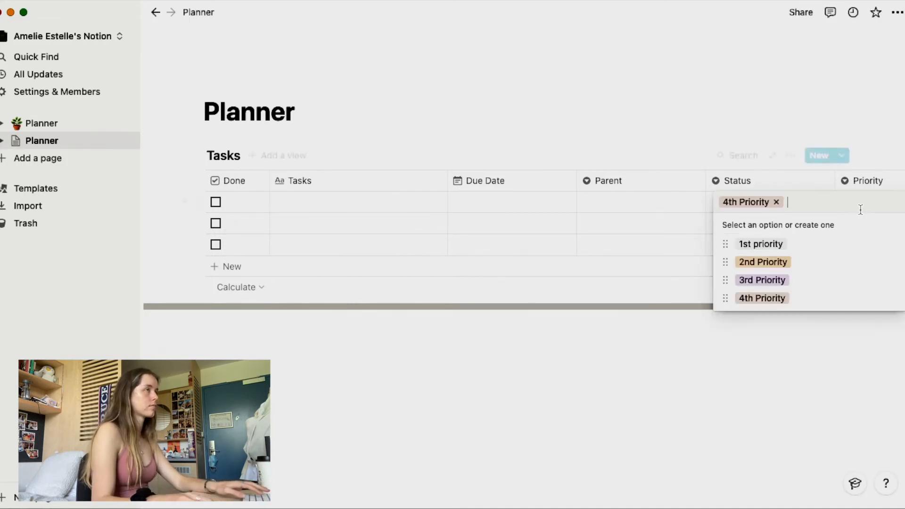
{"action": "key", "text": "BackSpace"}
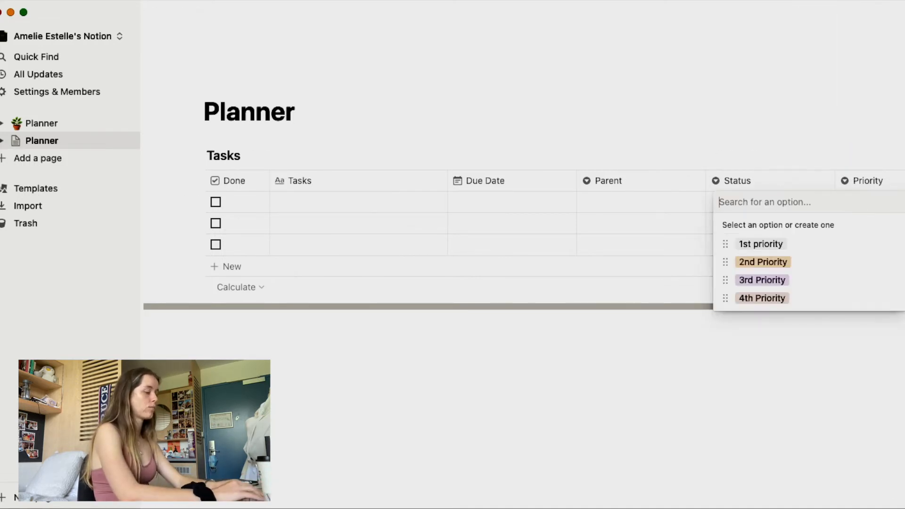
{"action": "type", "text": "5th Priority"}
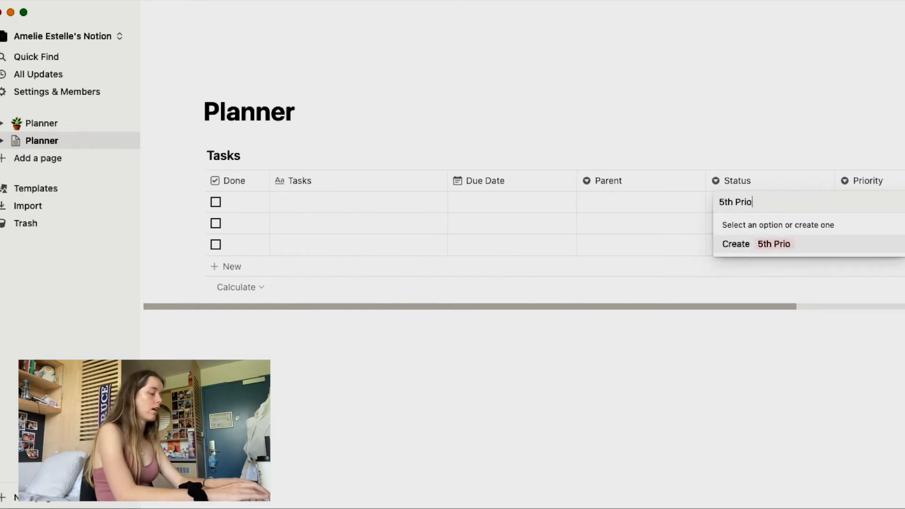
{"action": "key", "text": "Return"}
{"action": "left_click", "coordinate": [856, 205]}
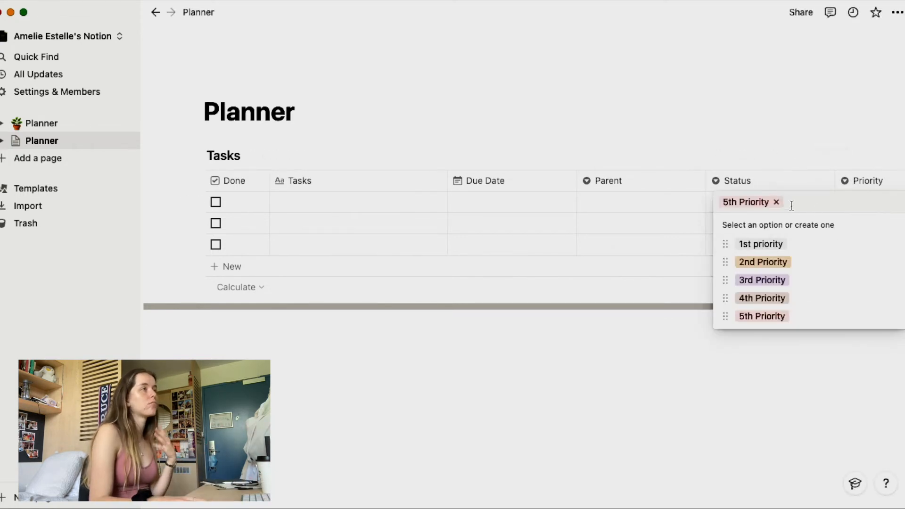
Step: Set the color of the 1st priority option to red and the 2nd Priority option to orange
{"action": "mouse_move", "coordinate": [858, 248]}
{"action": "left_click", "coordinate": [894, 245]}
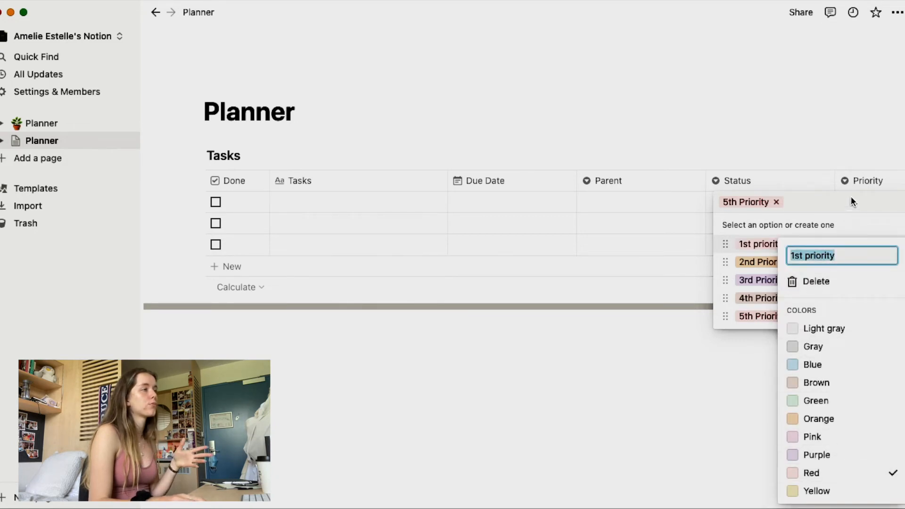
{"action": "left_click", "coordinate": [851, 197]}
{"action": "left_click", "coordinate": [894, 263]}
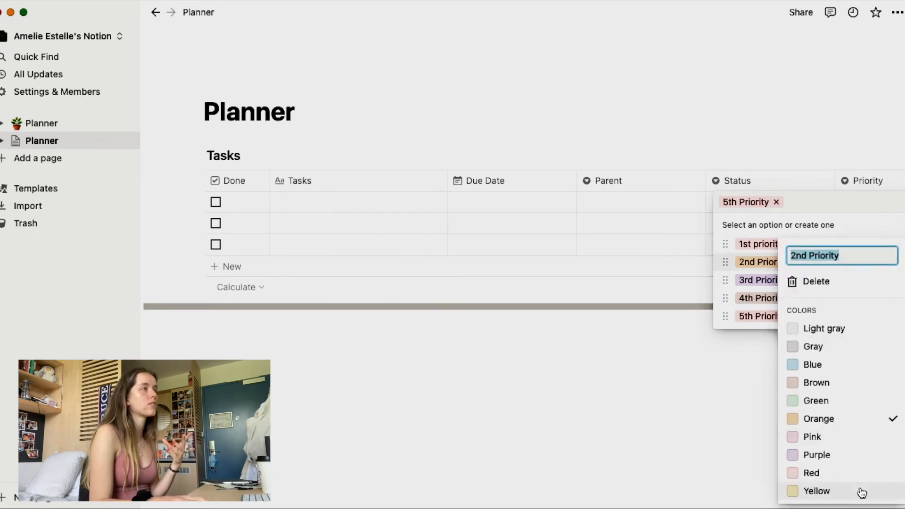
{"action": "left_click", "coordinate": [752, 297]}
Step: Set the color of the 3rd Priority option to yellow and the 4th Priority option to blue
{"action": "left_click", "coordinate": [893, 284]}
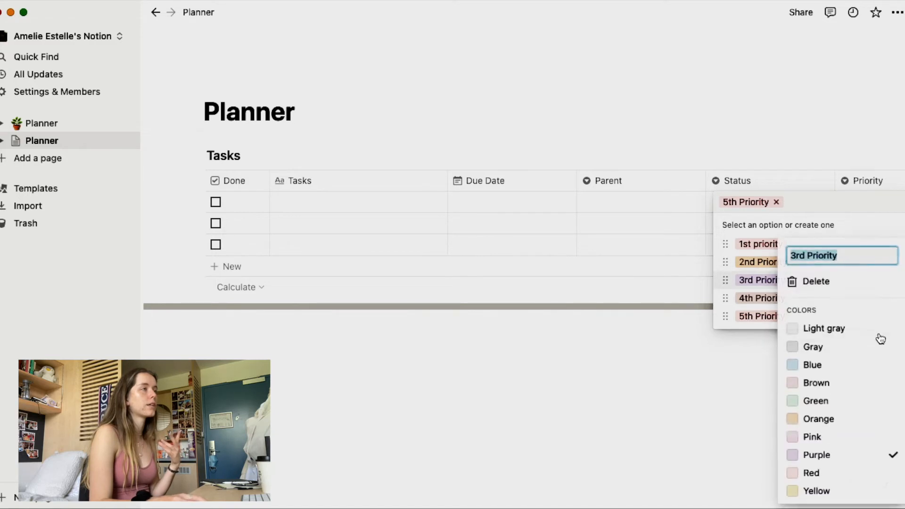
{"action": "left_click", "coordinate": [817, 491]}
{"action": "left_click", "coordinate": [750, 277]}
{"action": "left_click", "coordinate": [893, 298]}
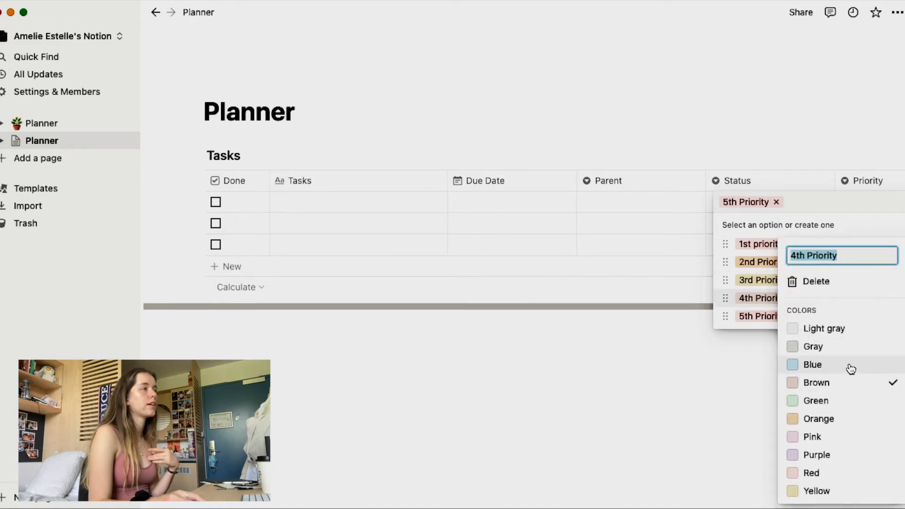
{"action": "left_click", "coordinate": [851, 369]}
{"action": "left_click", "coordinate": [881, 325]}
Step: Set the 5th Priority option's color to green and clear the first row's Priority value
{"action": "left_click", "coordinate": [884, 317]}
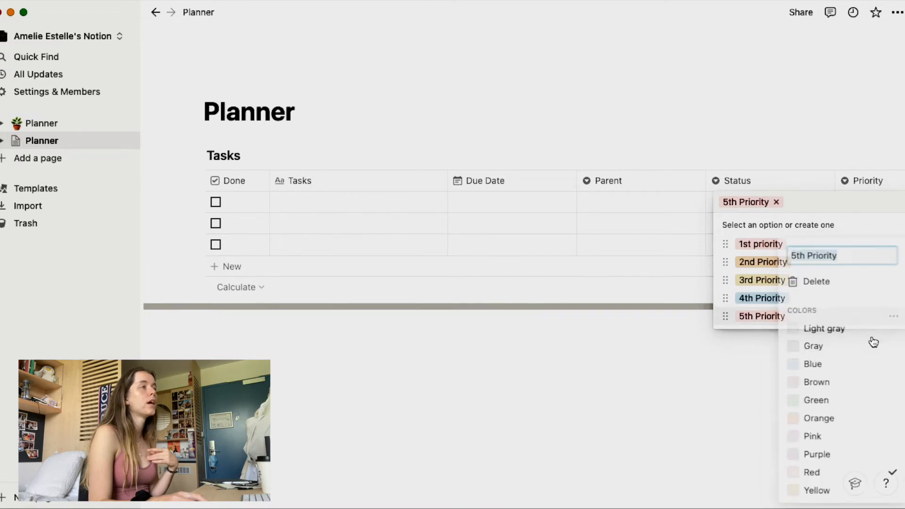
{"action": "left_click", "coordinate": [827, 403]}
{"action": "left_click", "coordinate": [661, 355]}
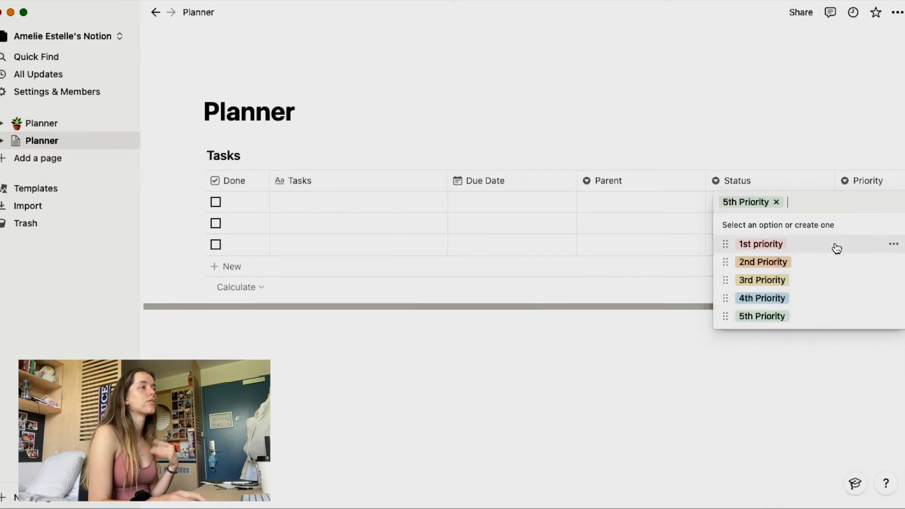
{"action": "left_click", "coordinate": [776, 202]}
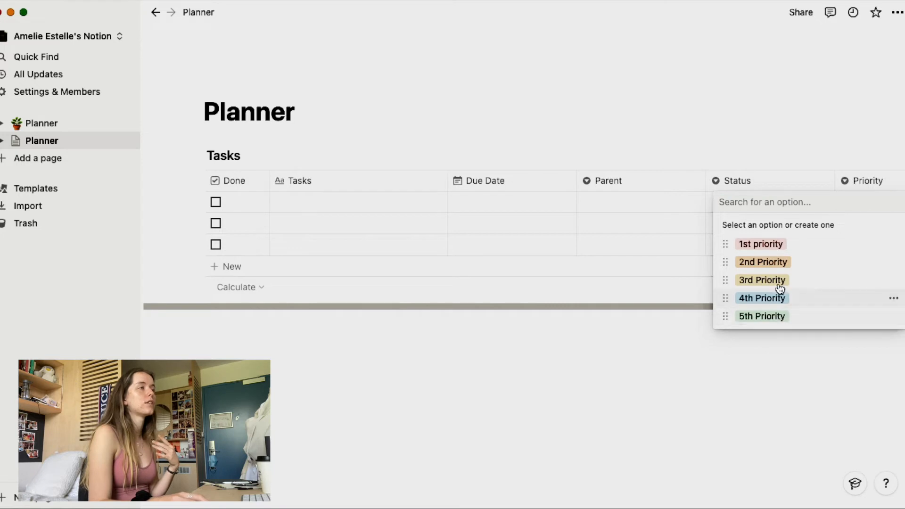
{"action": "key", "text": "Escape"}
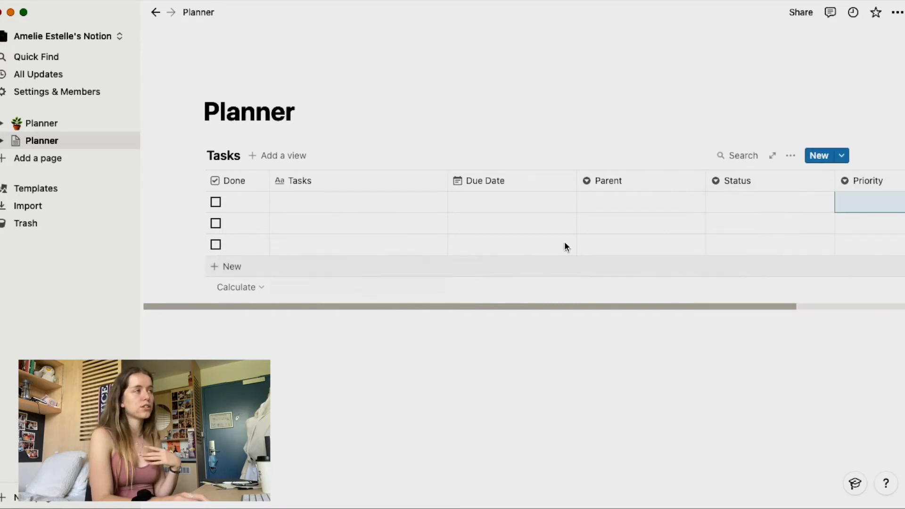
Step: Create the Status option "not started" in the first row
{"action": "left_click", "coordinate": [790, 209]}
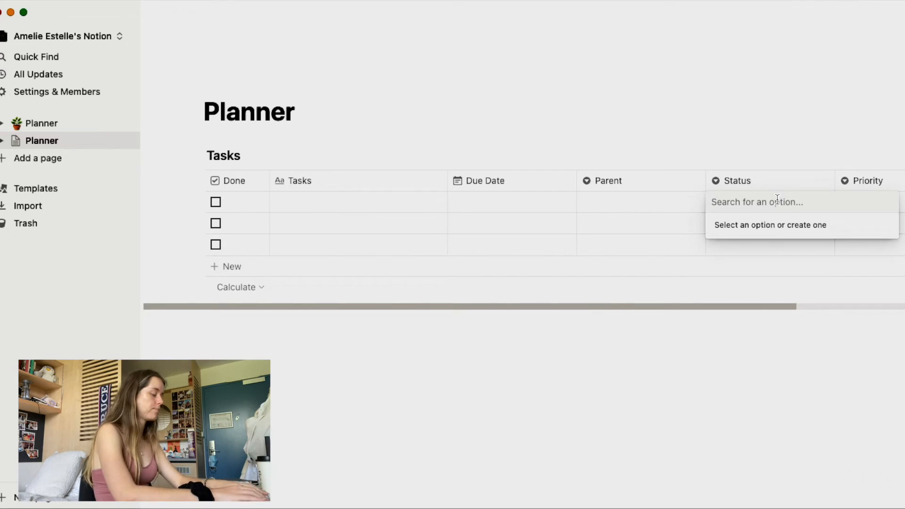
{"action": "type", "text": "n"}
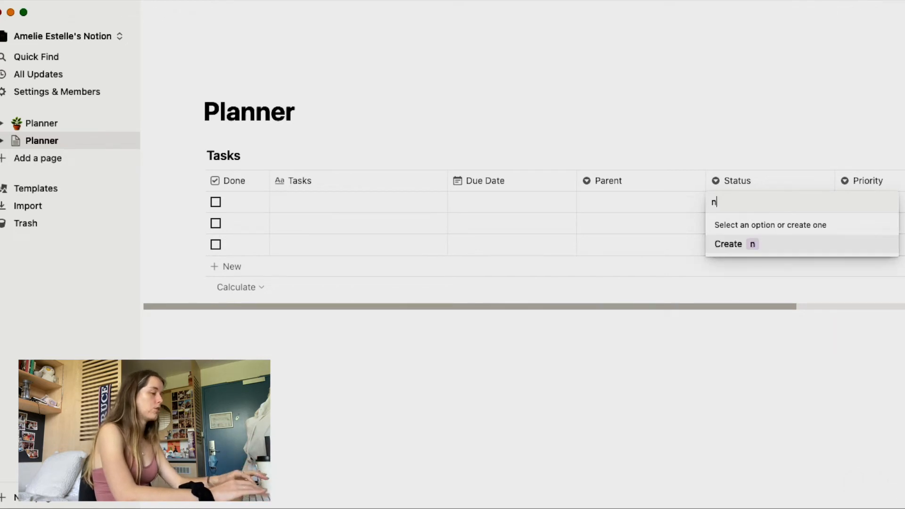
{"action": "type", "text": "ot started"}
{"action": "key", "text": "Return"}
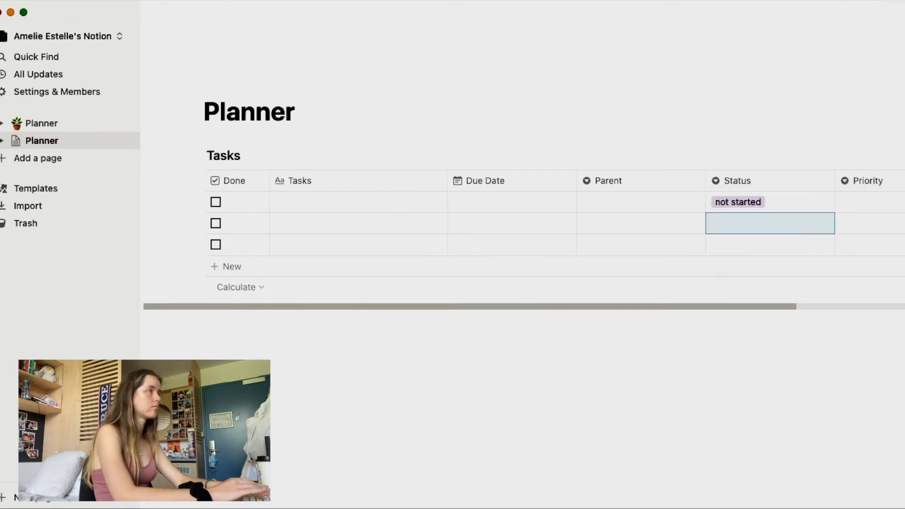
Step: Replace the first row's Status value with a new option "working on it"
{"action": "left_click", "coordinate": [789, 204]}
{"action": "key", "text": "BackSpace"}
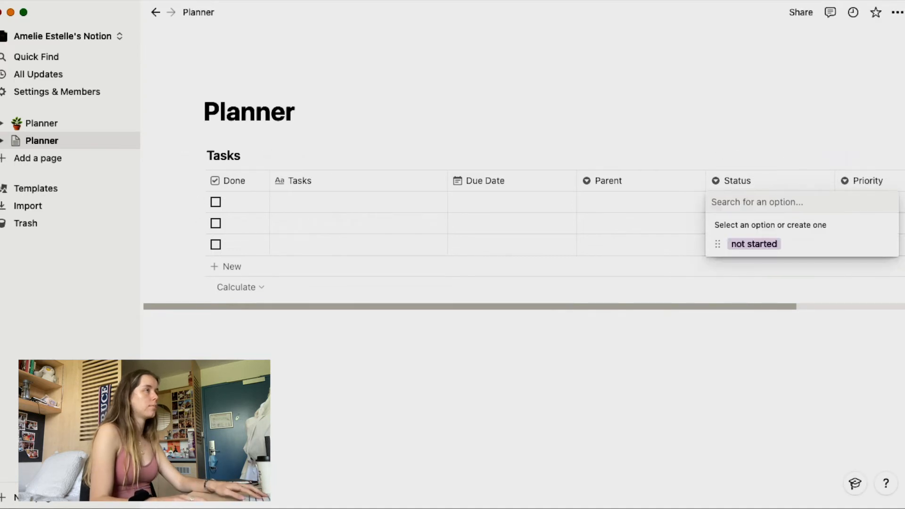
{"action": "type", "text": "working on it"}
{"action": "key", "text": "Return"}
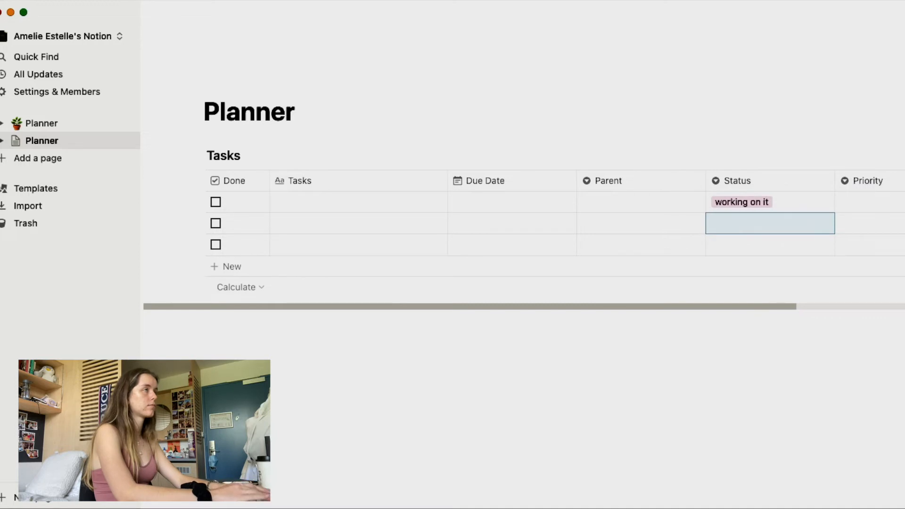
Step: Replace the first row's Status value with a new option "done"
{"action": "left_click", "coordinate": [793, 202]}
{"action": "key", "text": "BackSpace"}
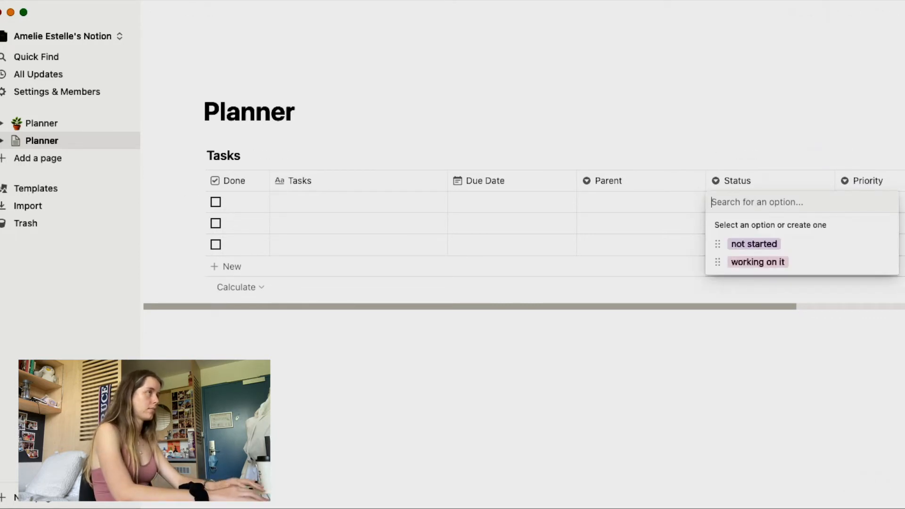
{"action": "type", "text": "done"}
{"action": "key", "text": "Return"}
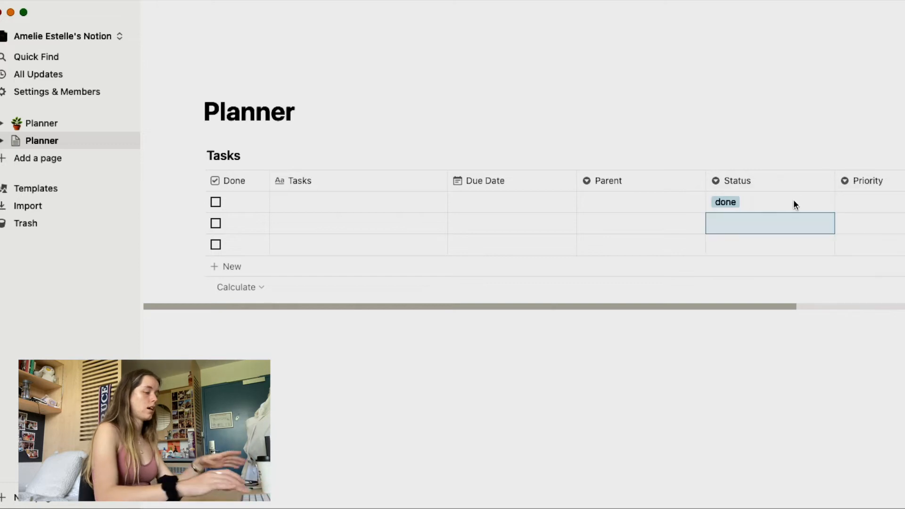
Step: Clear the first row's Status value and close the option list
{"action": "left_click", "coordinate": [790, 203]}
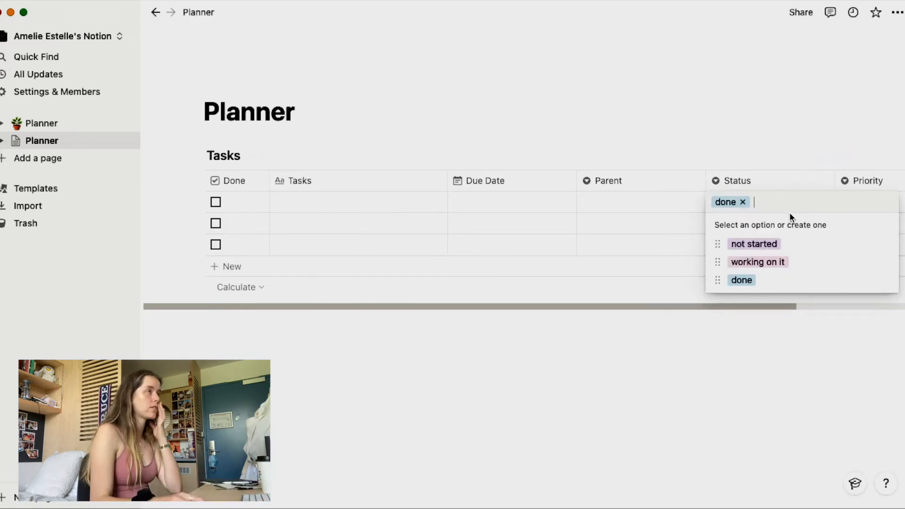
{"action": "left_click", "coordinate": [744, 201]}
{"action": "left_click", "coordinate": [644, 201]}
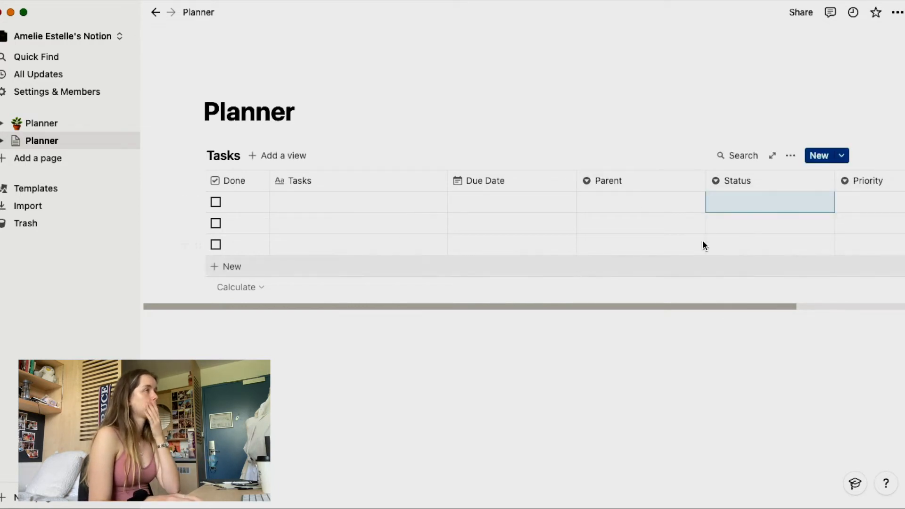
{"action": "left_click", "coordinate": [473, 200]}
{"action": "left_click", "coordinate": [672, 228]}
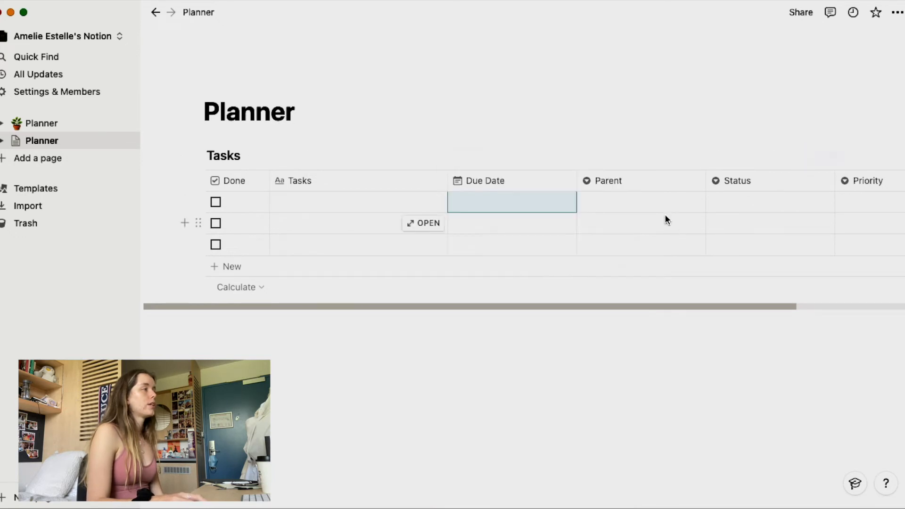
{"action": "left_click", "coordinate": [661, 207]}
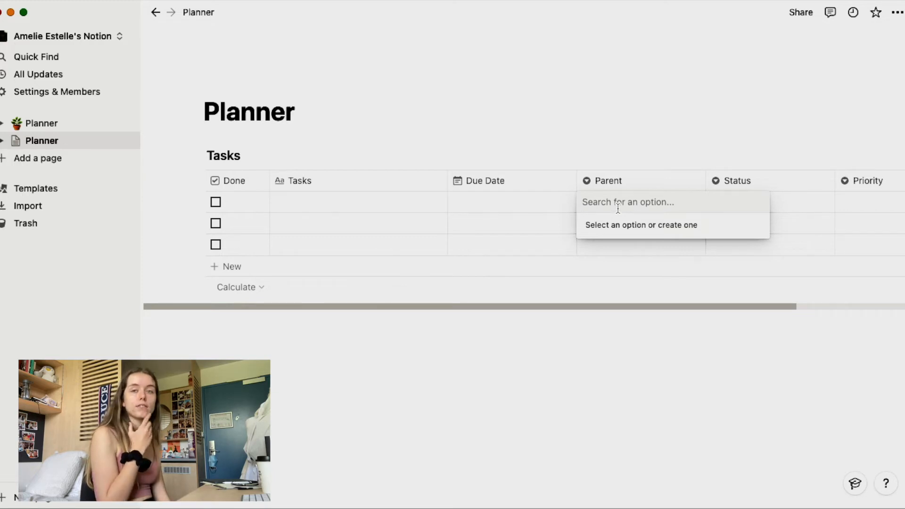
{"action": "key", "text": "Escape"}
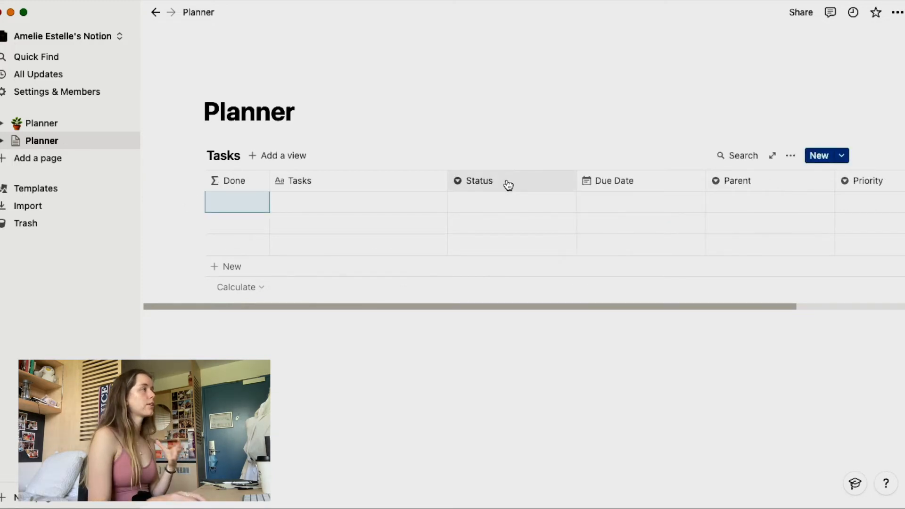
Step: Enter the formula equal(prop("Status"),"done") for the Done column and apply it
{"action": "left_click", "coordinate": [244, 203]}
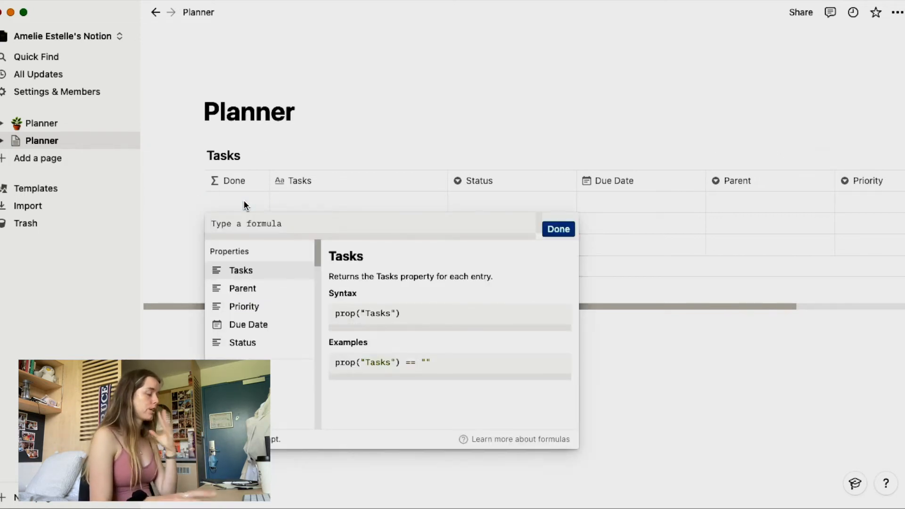
{"action": "type", "text": "equal"}
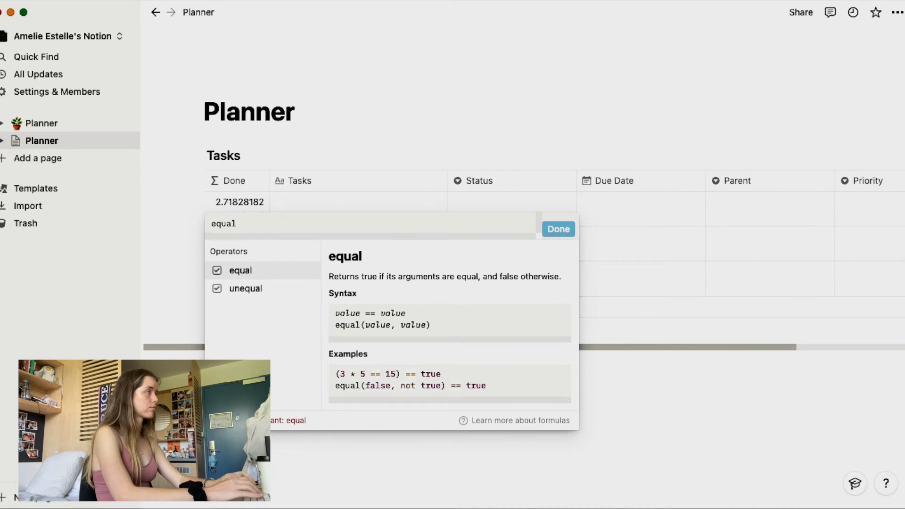
{"action": "type", "text": "("}
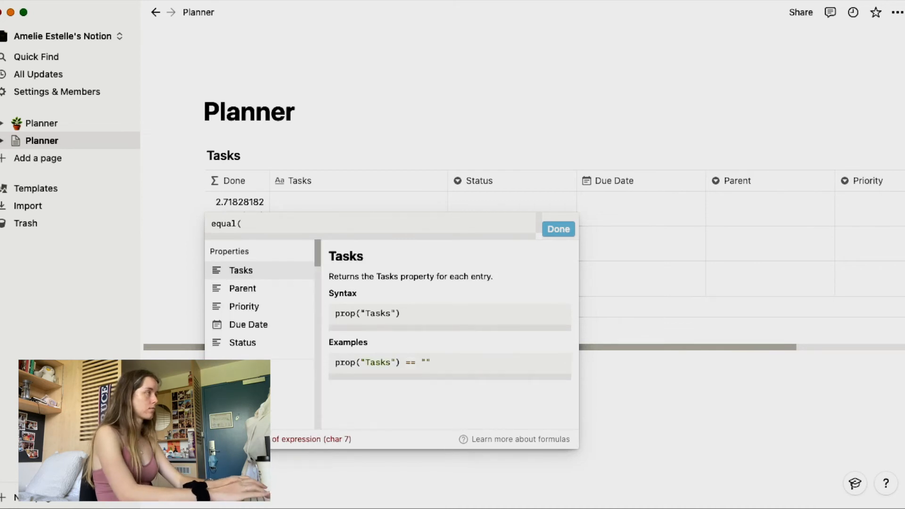
{"action": "type", "text": "stat"}
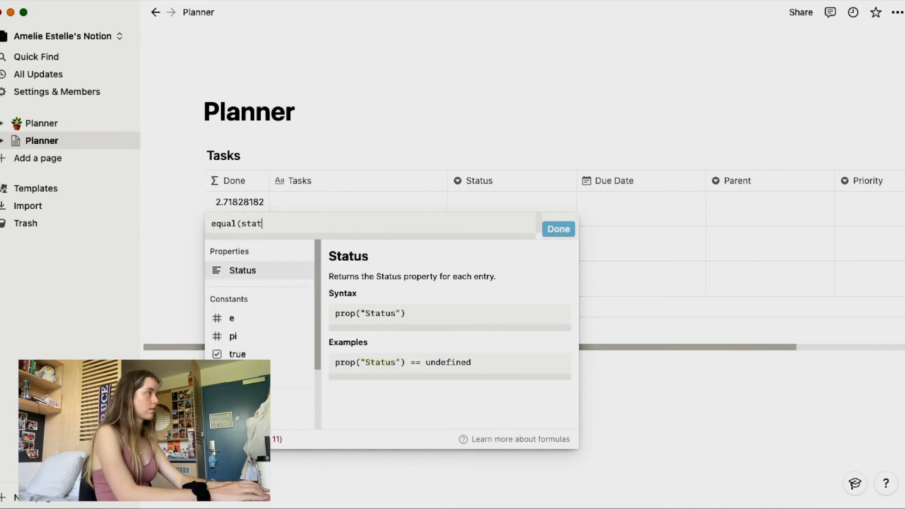
{"action": "key", "text": "BackSpace"}
{"action": "key", "text": "BackSpace"}
{"action": "key", "text": "BackSpace"}
{"action": "key", "text": "BackSpace"}
{"action": "type", "text": "prop"}
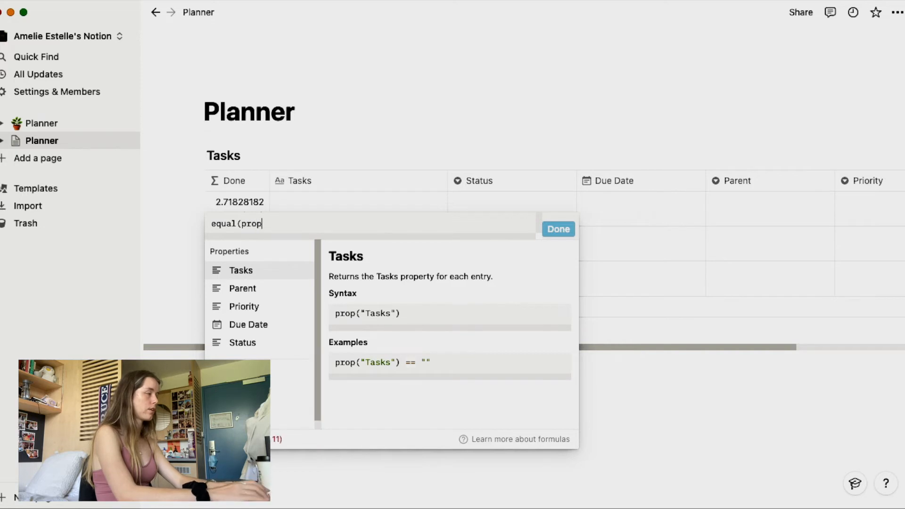
{"action": "left_click", "coordinate": [244, 345]}
{"action": "type", "text": ","}
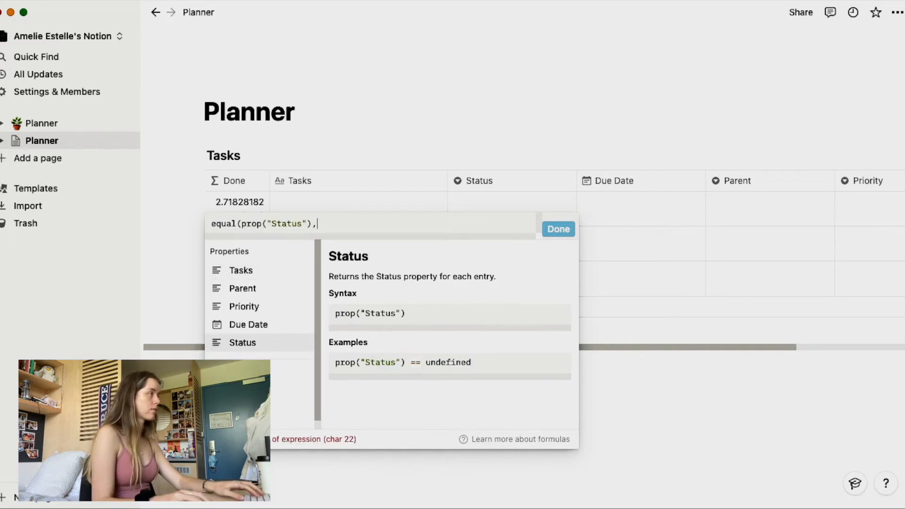
{"action": "type", "text": "\"do"}
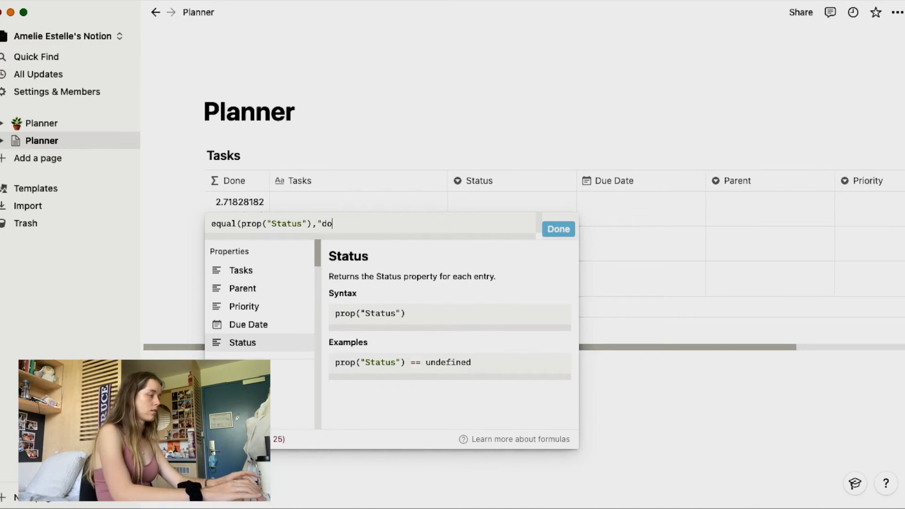
{"action": "type", "text": "ne\")"}
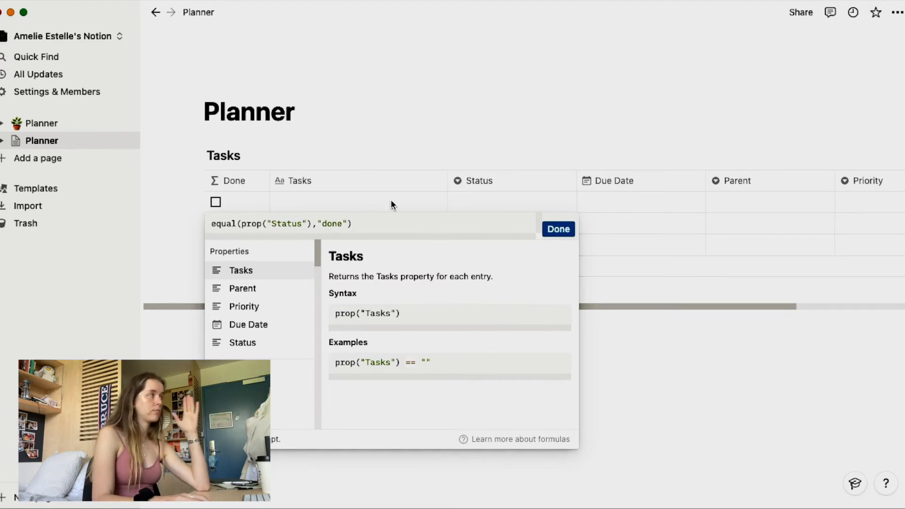
{"action": "left_click", "coordinate": [552, 229]}
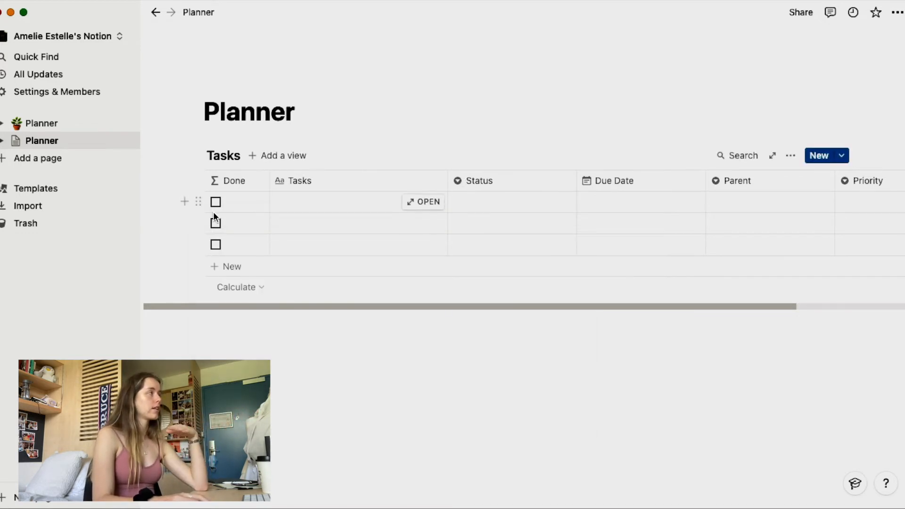
Step: Set the first row's Status to done to test the Done formula
{"action": "left_click", "coordinate": [501, 198]}
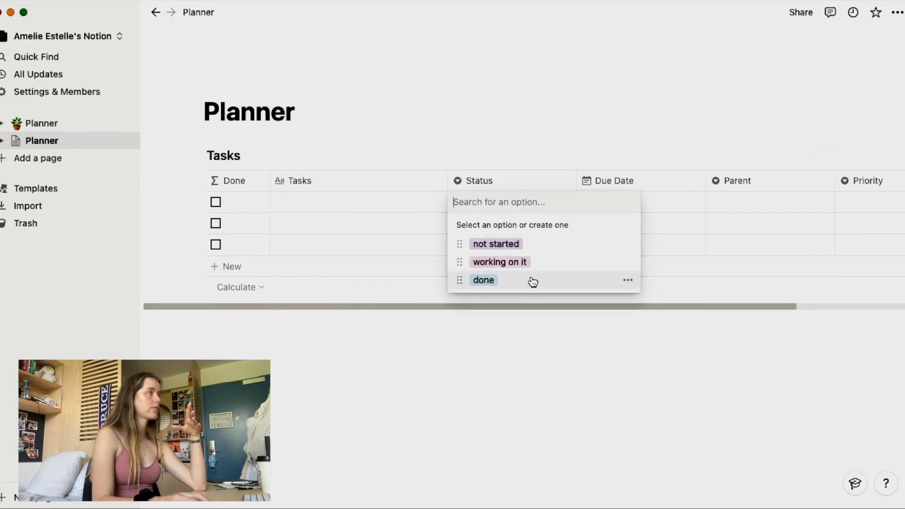
{"action": "left_click", "coordinate": [531, 280]}
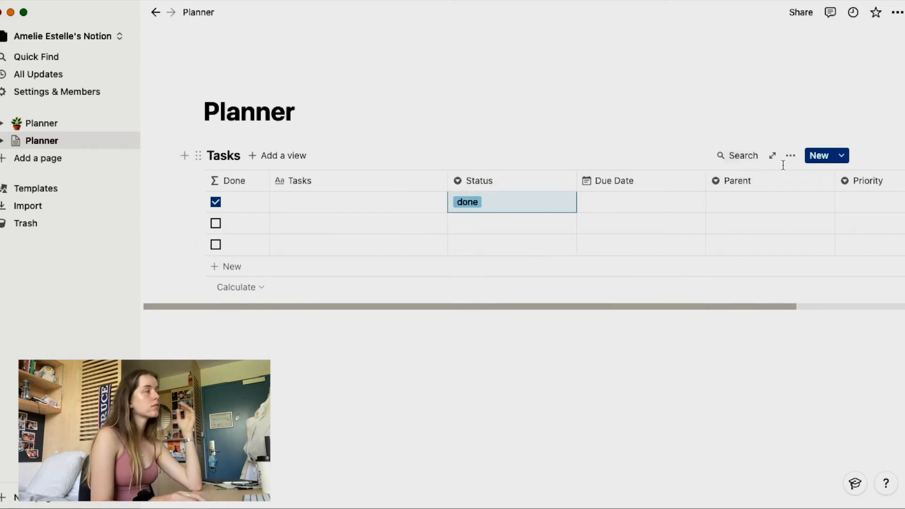
{"action": "left_click", "coordinate": [480, 182]}
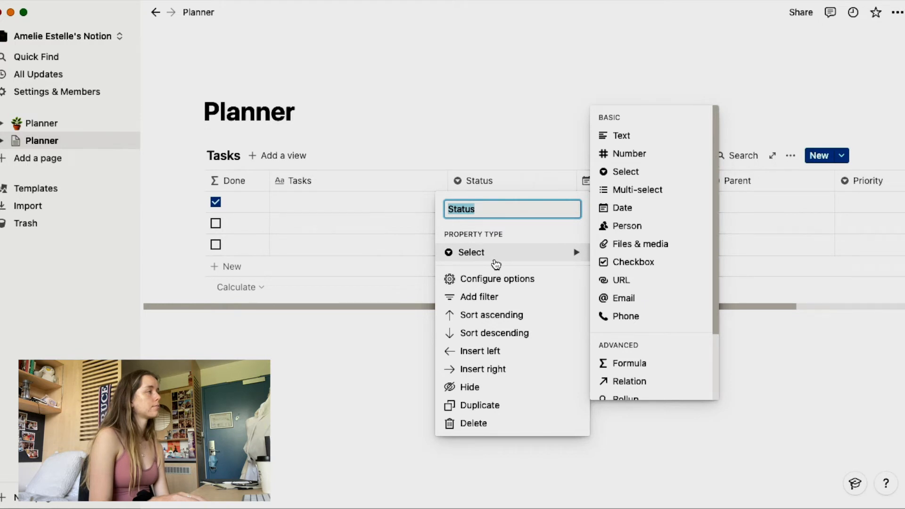
{"action": "left_click", "coordinate": [361, 195]}
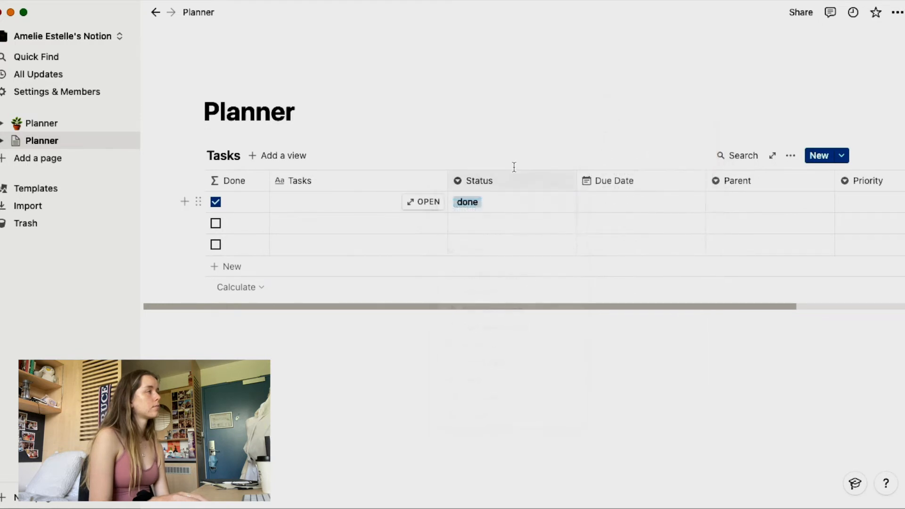
{"action": "left_click", "coordinate": [536, 183]}
{"action": "left_click", "coordinate": [789, 156]}
Step: Add a filter to the Tasks table so it shows only rows where Done is unchecked
{"action": "left_click", "coordinate": [790, 155]}
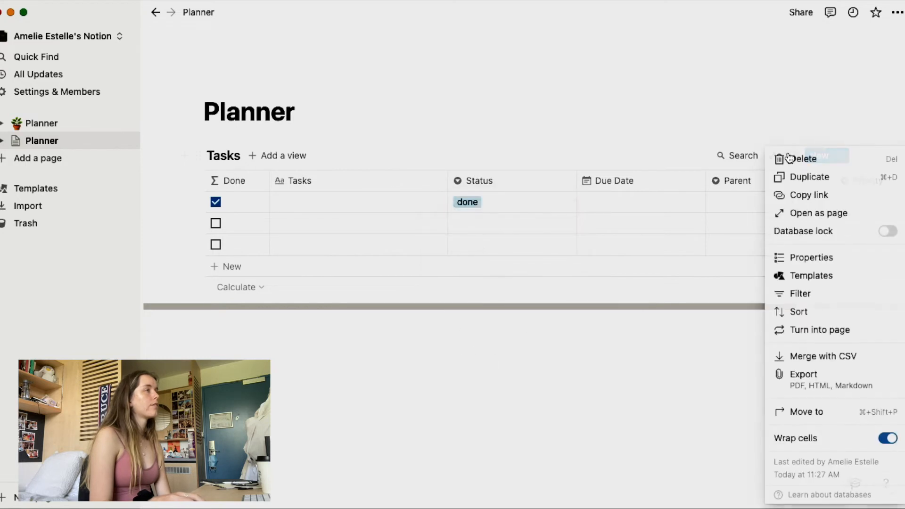
{"action": "left_click", "coordinate": [818, 292]}
{"action": "left_click", "coordinate": [629, 279]}
{"action": "left_click", "coordinate": [613, 298]}
{"action": "left_click", "coordinate": [595, 209]}
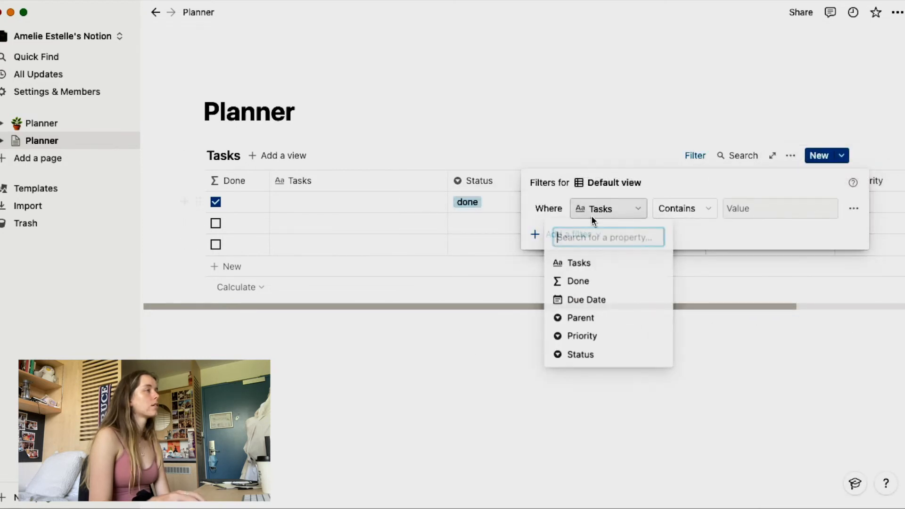
{"action": "left_click", "coordinate": [584, 281]}
{"action": "left_click", "coordinate": [760, 209]}
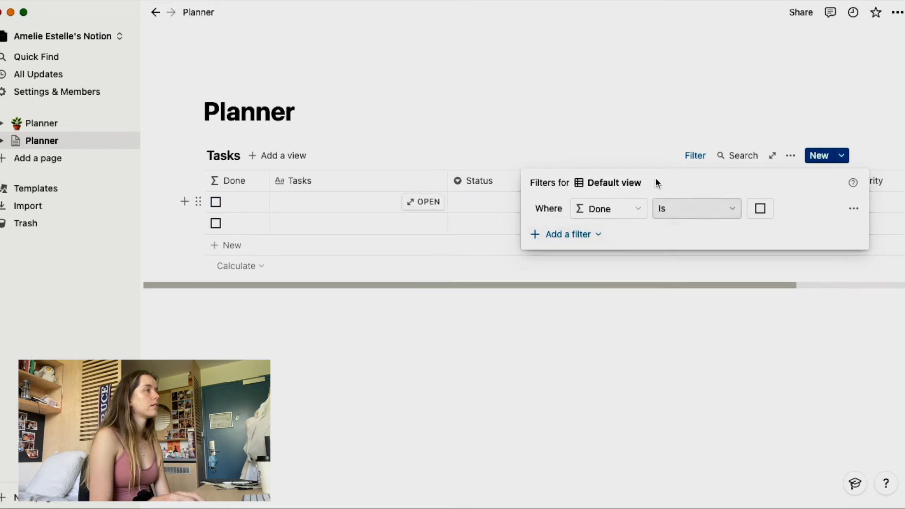
{"action": "left_click", "coordinate": [442, 156]}
Step: Set the first visible row's Status to done to test the filter
{"action": "left_click", "coordinate": [217, 203]}
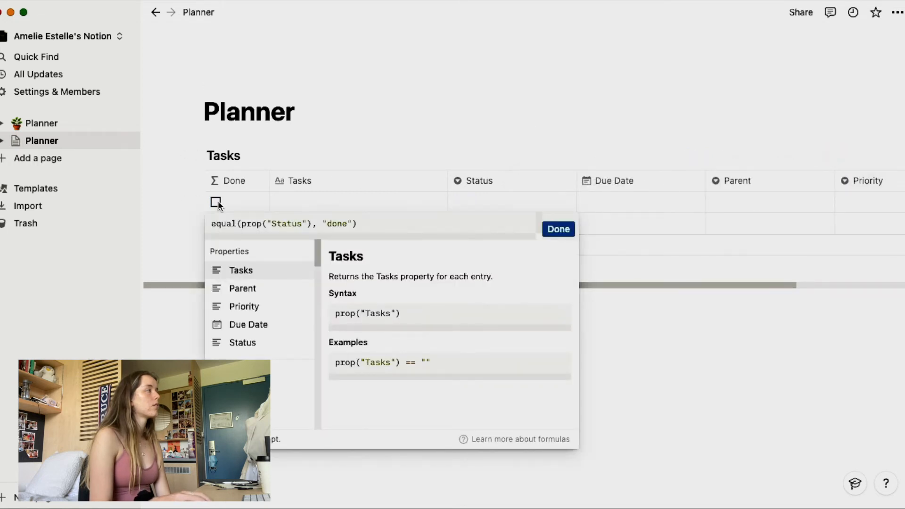
{"action": "left_click", "coordinate": [356, 202]}
{"action": "left_click", "coordinate": [525, 205]}
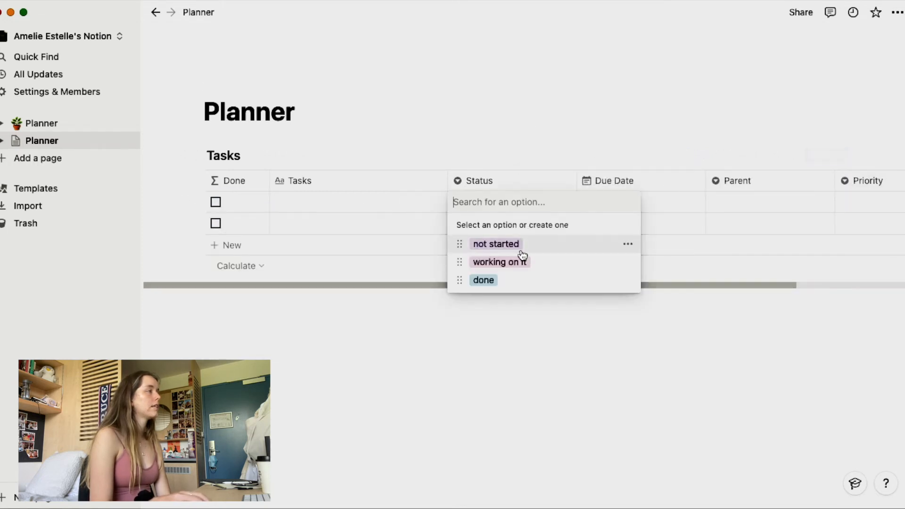
{"action": "left_click", "coordinate": [523, 290]}
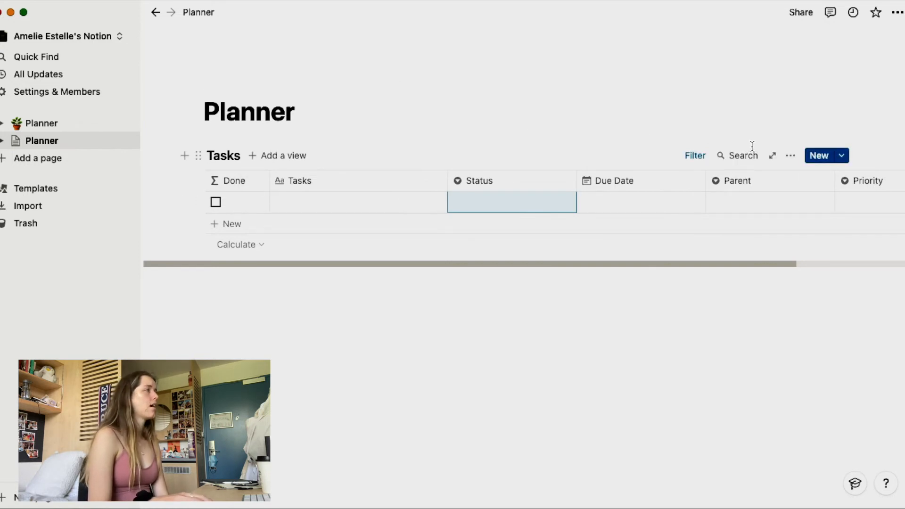
Step: Add an ascending sort by Due Date to the Tasks table
{"action": "left_click", "coordinate": [791, 156]}
{"action": "left_click", "coordinate": [802, 309]}
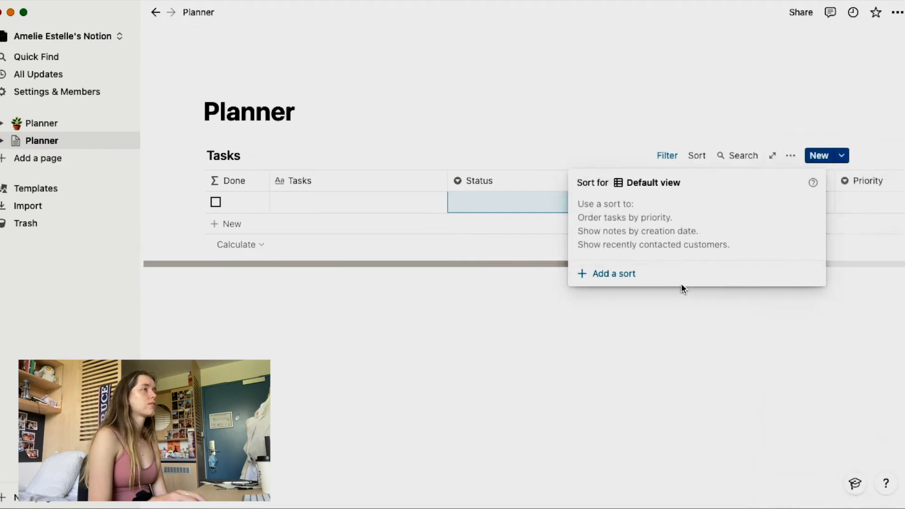
{"action": "left_click", "coordinate": [643, 268]}
{"action": "left_click", "coordinate": [619, 208]}
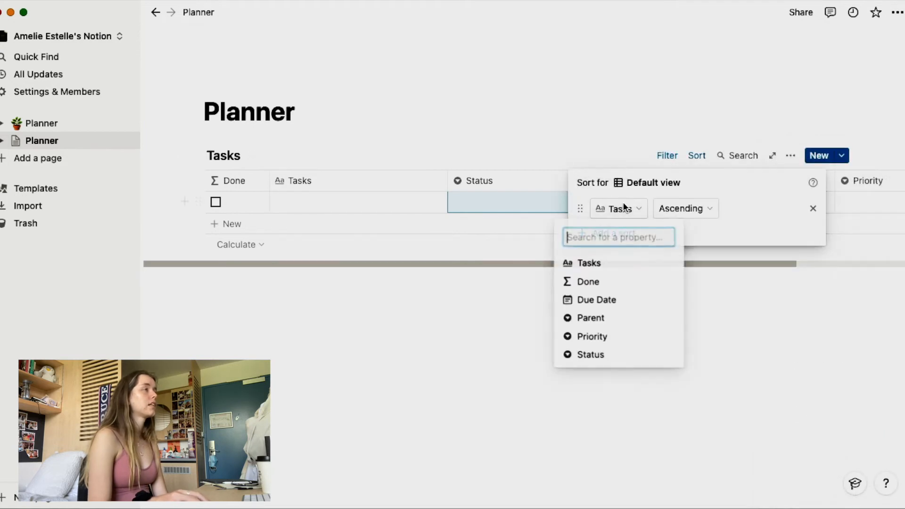
{"action": "left_click", "coordinate": [610, 299]}
{"action": "left_click", "coordinate": [624, 112]}
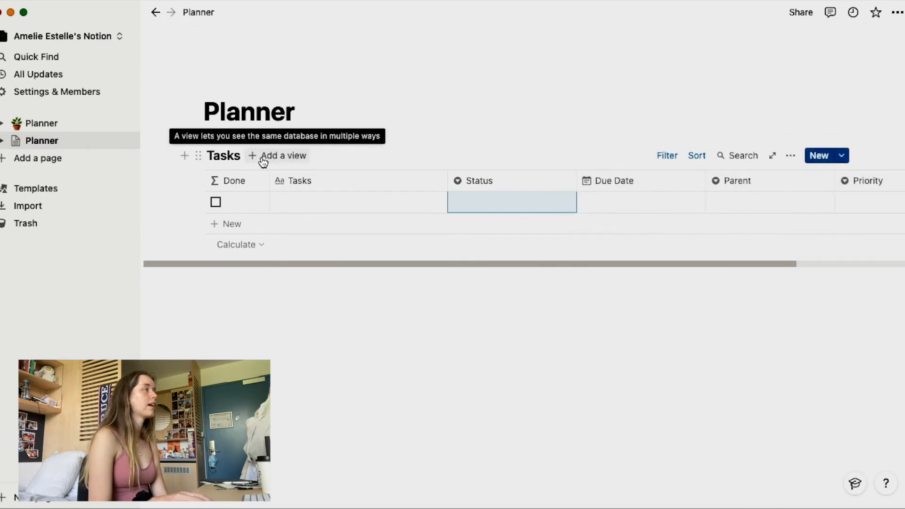
Step: Add a second table view named "null" to the Tasks database
{"action": "left_click", "coordinate": [263, 158]}
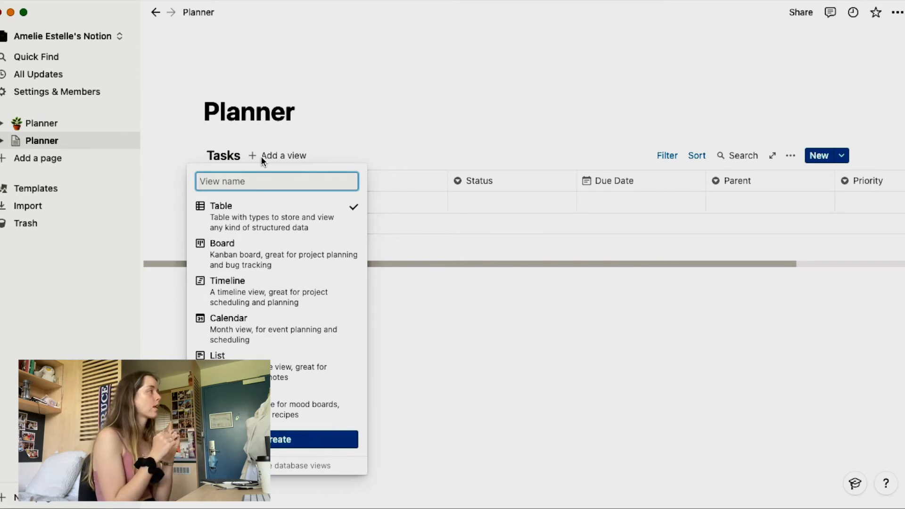
{"action": "type", "text": "null"}
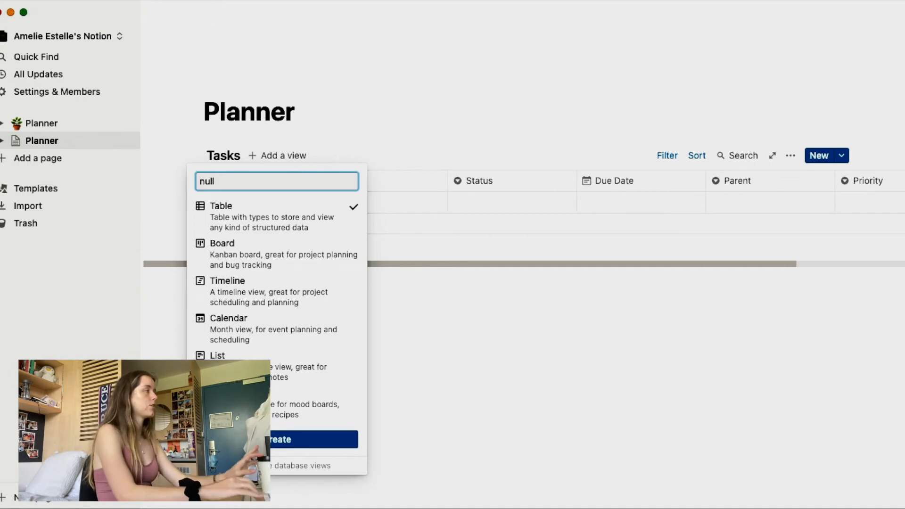
{"action": "key", "text": "Return"}
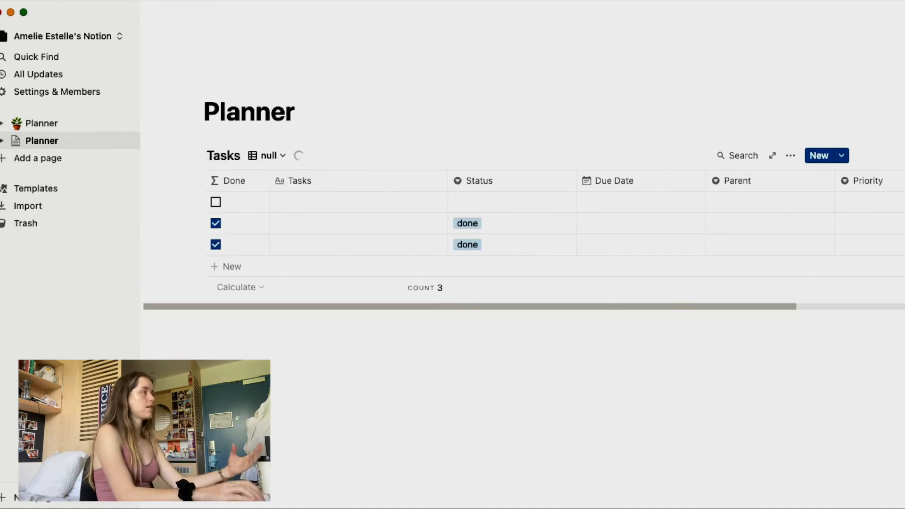
Step: Duplicate the Default view of the Tasks database
{"action": "left_click", "coordinate": [273, 156]}
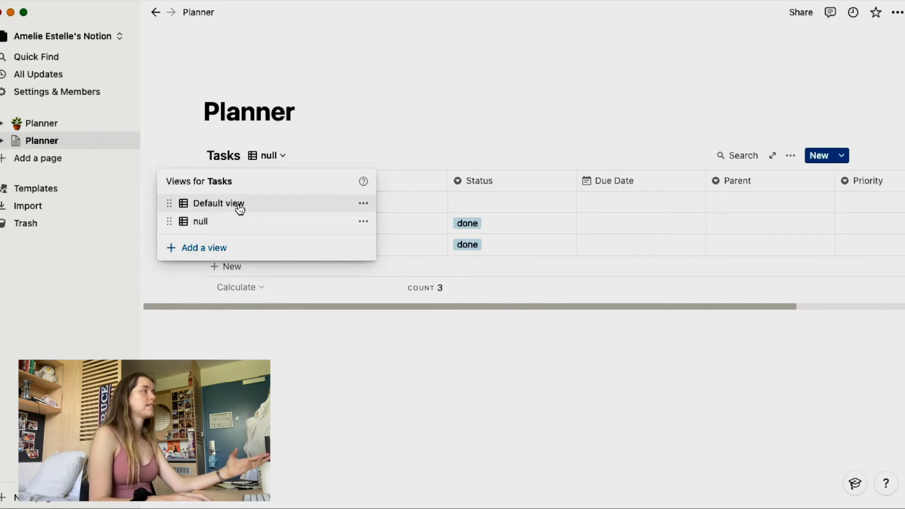
{"action": "left_click", "coordinate": [363, 203]}
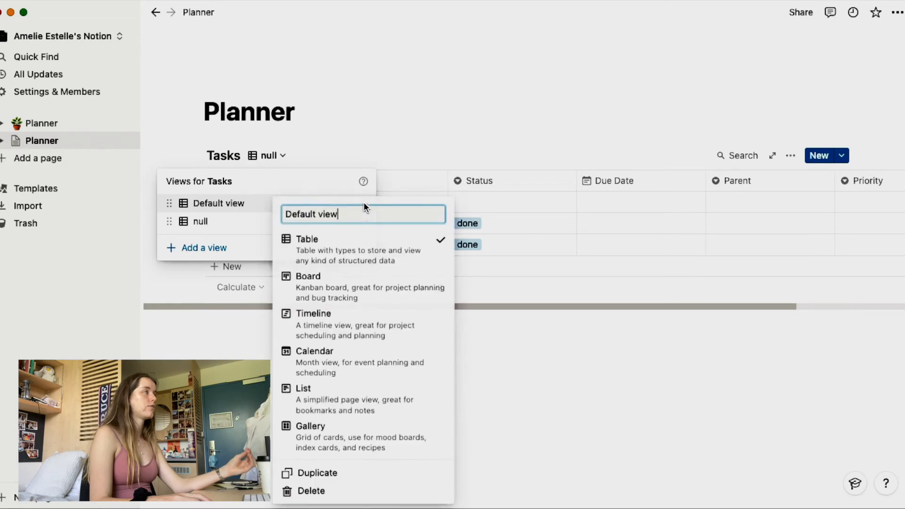
{"action": "left_click", "coordinate": [343, 474]}
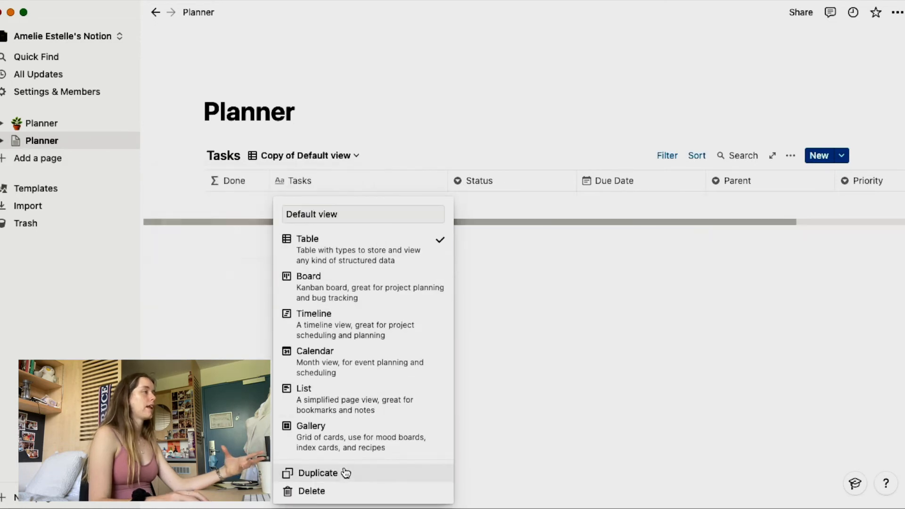
Step: Change the duplicated view's layout to Calendar and rename the view "Calendar"
{"action": "left_click", "coordinate": [296, 155]}
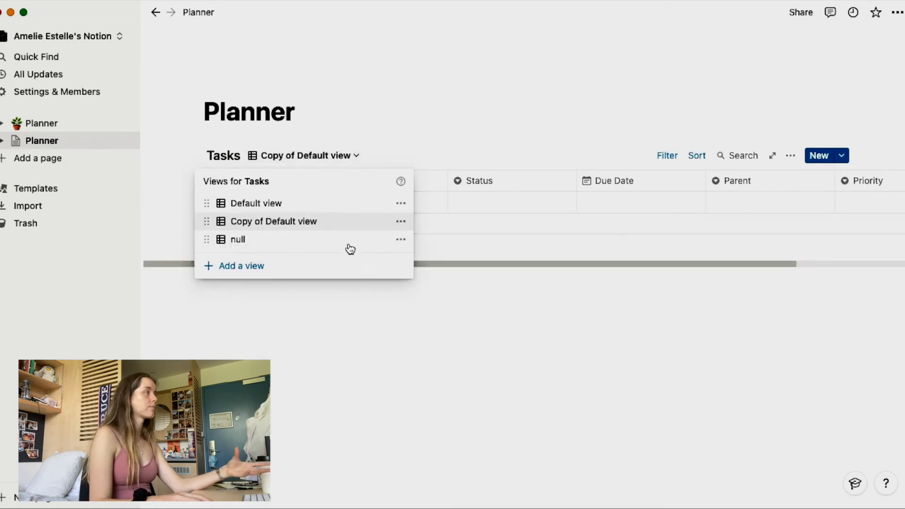
{"action": "left_click", "coordinate": [400, 222]}
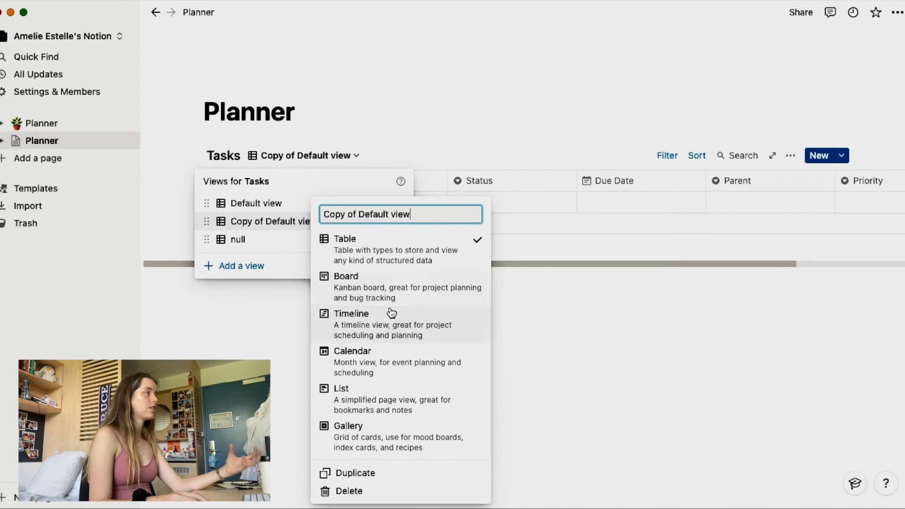
{"action": "left_click", "coordinate": [384, 285]}
{"action": "left_click_drag", "start_coordinate": [417, 214], "coordinate": [324, 214]}
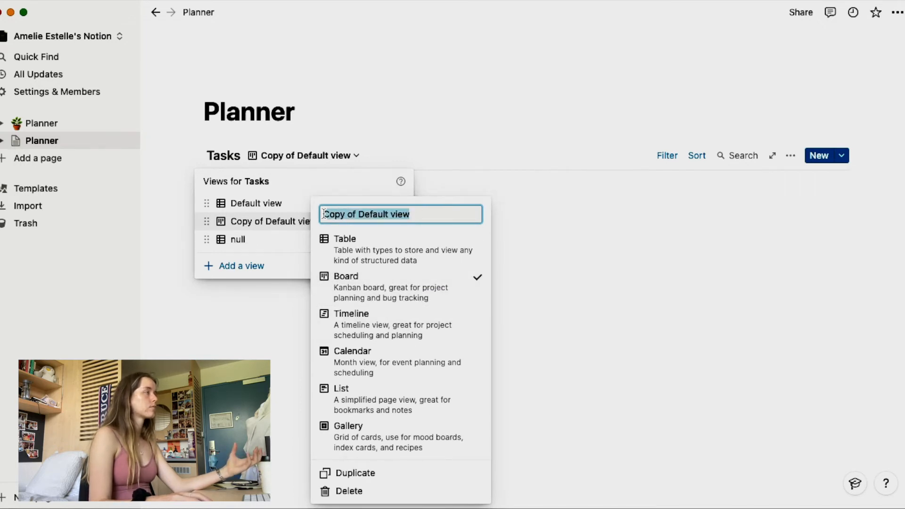
{"action": "left_click", "coordinate": [425, 358]}
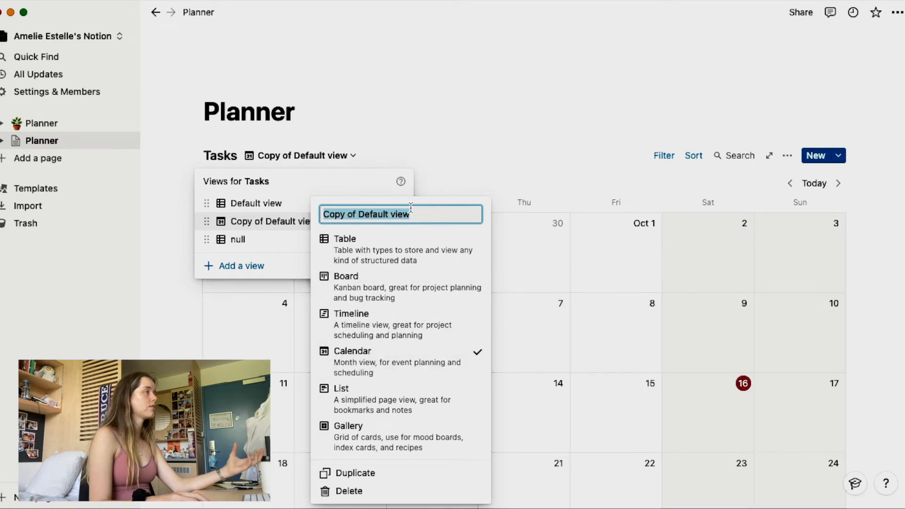
{"action": "type", "text": "Calena"}
{"action": "key", "text": "BackSpace"}
{"action": "type", "text": "dar"}
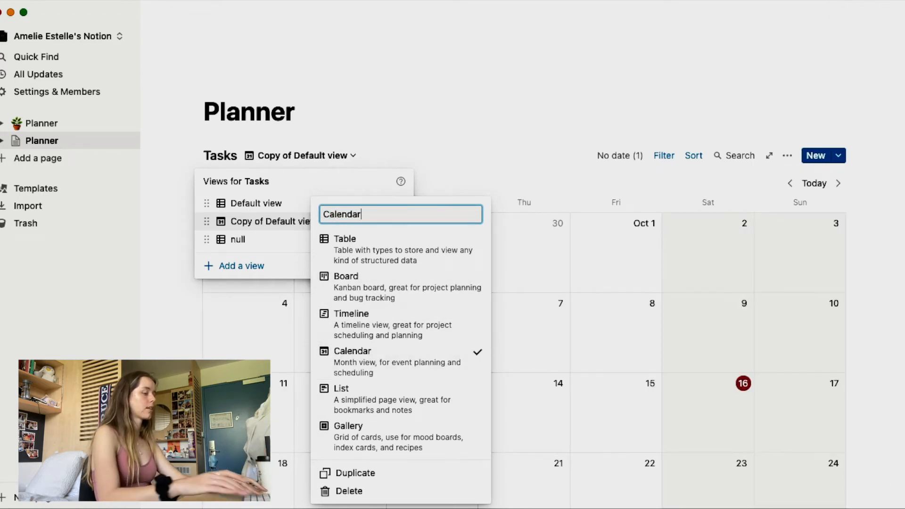
{"action": "left_click", "coordinate": [518, 176]}
{"action": "left_click", "coordinate": [518, 177]}
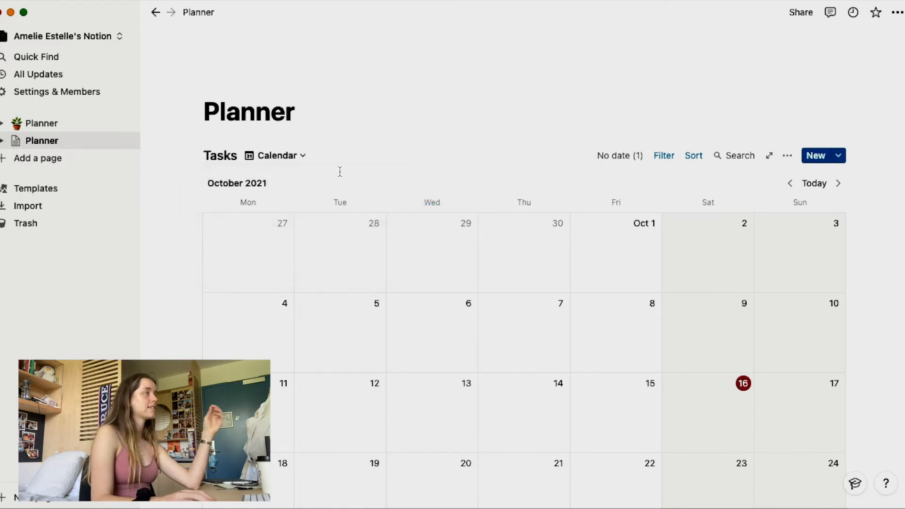
Step: Delete the "null" view from the Tasks database and close the view list
{"action": "left_click", "coordinate": [299, 154]}
{"action": "left_click", "coordinate": [370, 239]}
{"action": "left_click", "coordinate": [363, 490]}
{"action": "left_click", "coordinate": [456, 268]}
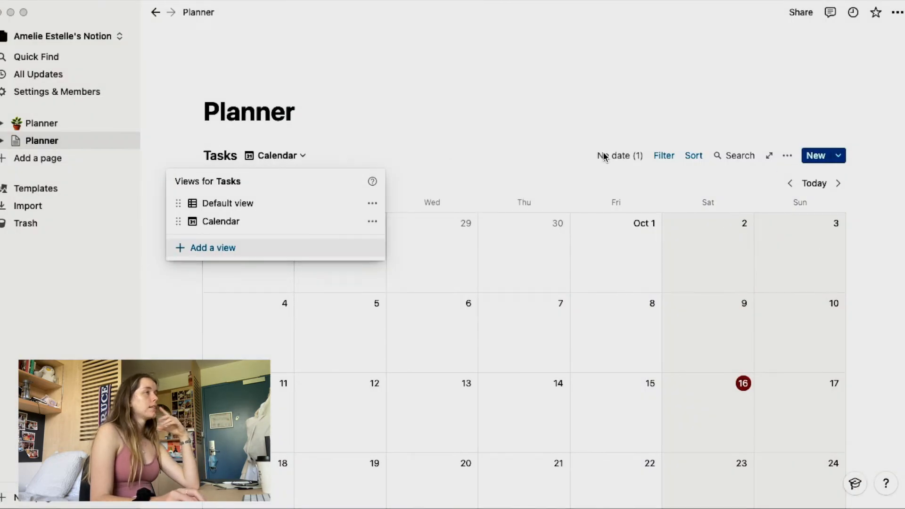
{"action": "left_click", "coordinate": [273, 144]}
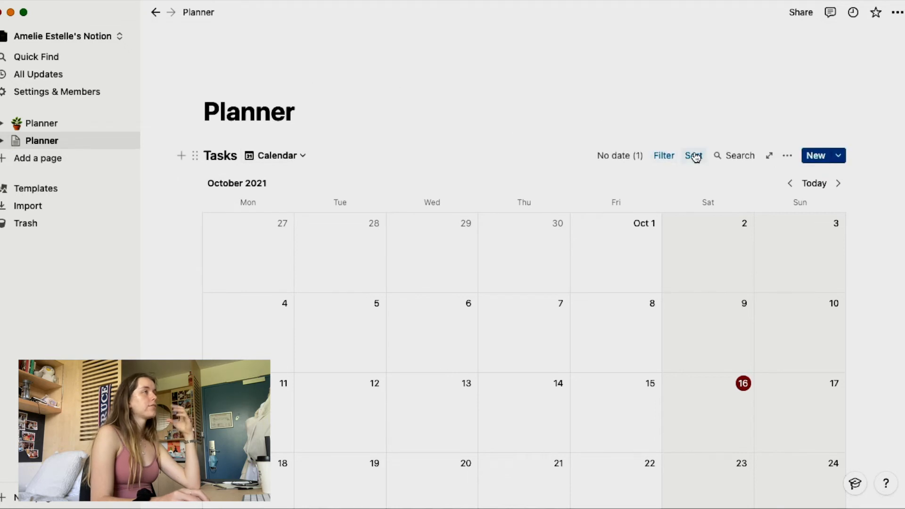
Step: Review the calendar's list of pages with no date and look over the month
{"action": "left_click", "coordinate": [621, 163]}
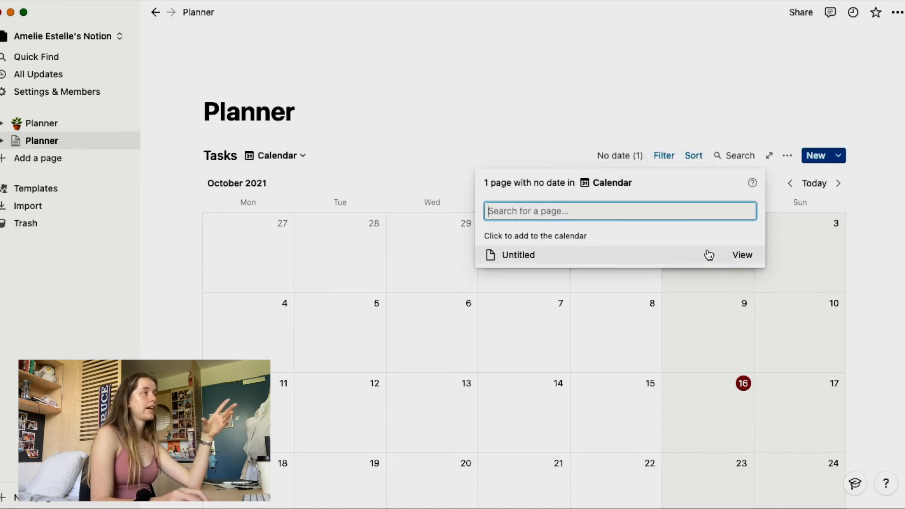
{"action": "left_click", "coordinate": [868, 246]}
{"action": "scroll", "coordinate": [867, 247], "scroll_direction": "down", "scroll_amount": 5}
{"action": "scroll", "coordinate": [868, 247], "scroll_direction": "up", "scroll_amount": 5}
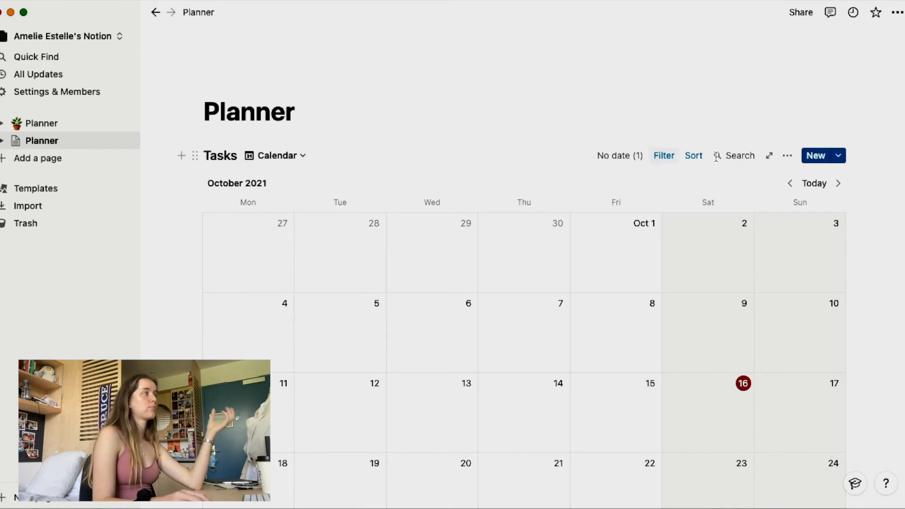
Step: Show the Parent, Priority and Status properties in the calendar view, leaving Done and Due Date hidden
{"action": "left_click", "coordinate": [789, 156]}
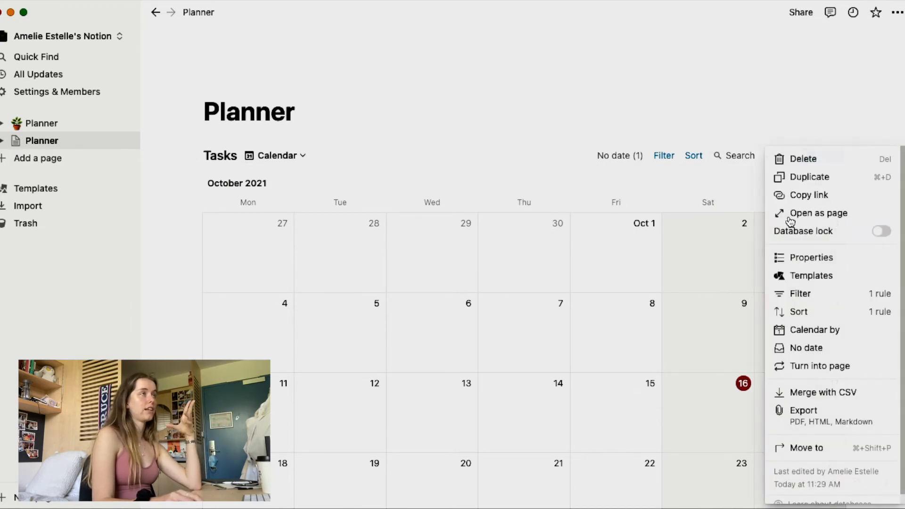
{"action": "left_click", "coordinate": [820, 339]}
{"action": "left_click", "coordinate": [786, 156]}
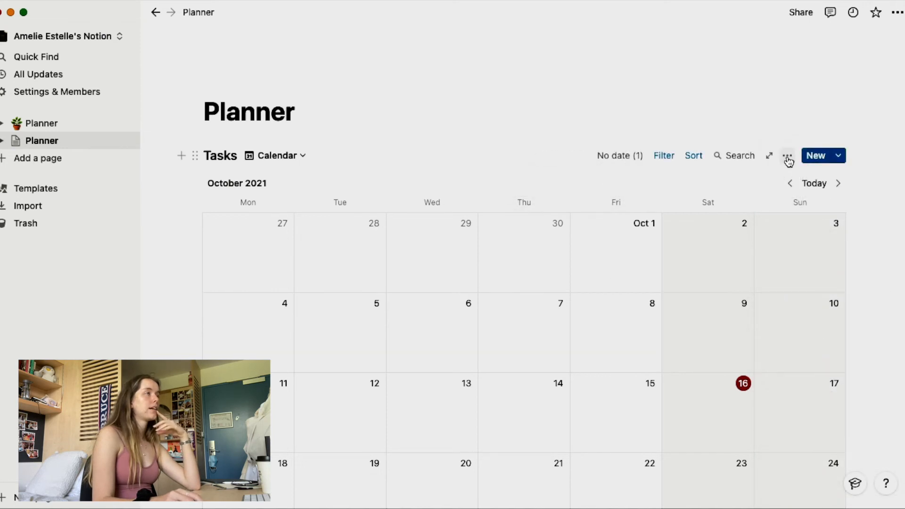
{"action": "left_click", "coordinate": [786, 156]}
{"action": "left_click", "coordinate": [826, 258]}
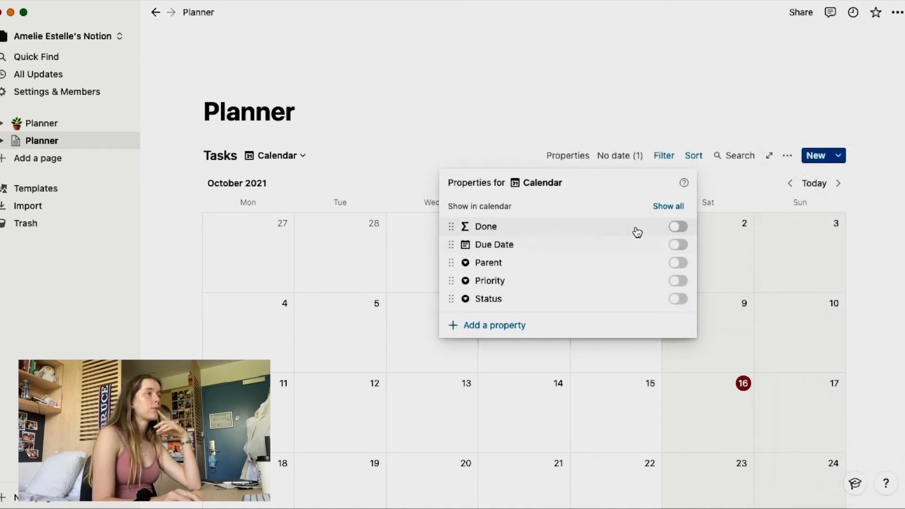
{"action": "left_click", "coordinate": [681, 227]}
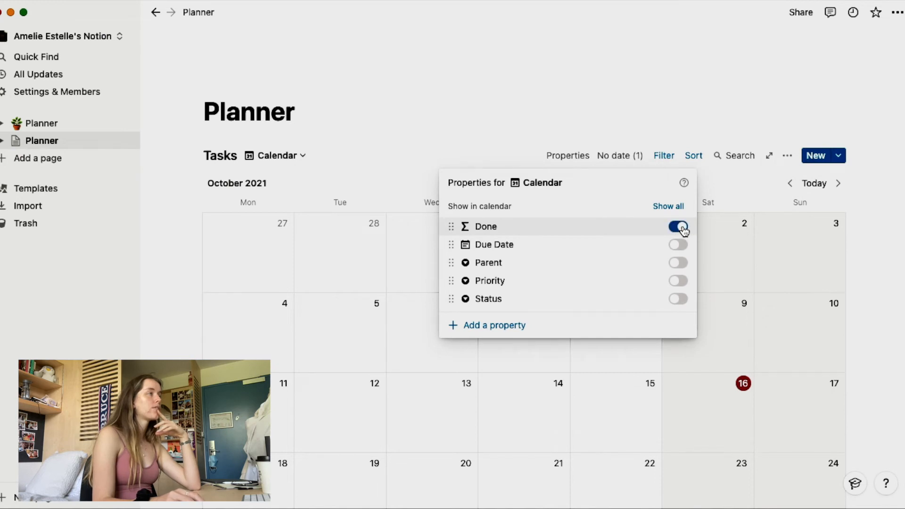
{"action": "left_click", "coordinate": [681, 228]}
{"action": "left_click", "coordinate": [678, 262]}
{"action": "left_click", "coordinate": [678, 281]}
{"action": "left_click", "coordinate": [679, 299]}
{"action": "left_click", "coordinate": [812, 264]}
Step: Create a calendar entry on October 16 titled "Example task"
{"action": "scroll", "coordinate": [811, 264], "scroll_direction": "down", "scroll_amount": 2}
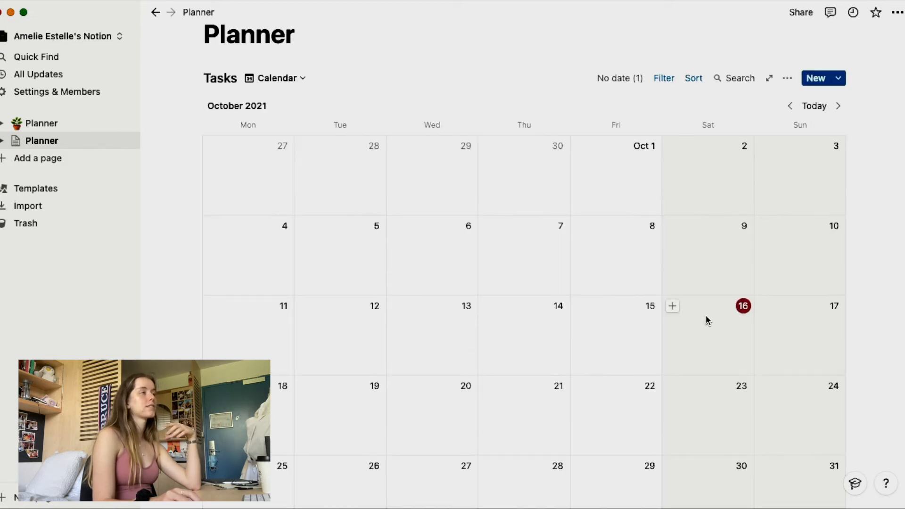
{"action": "left_click", "coordinate": [672, 307]}
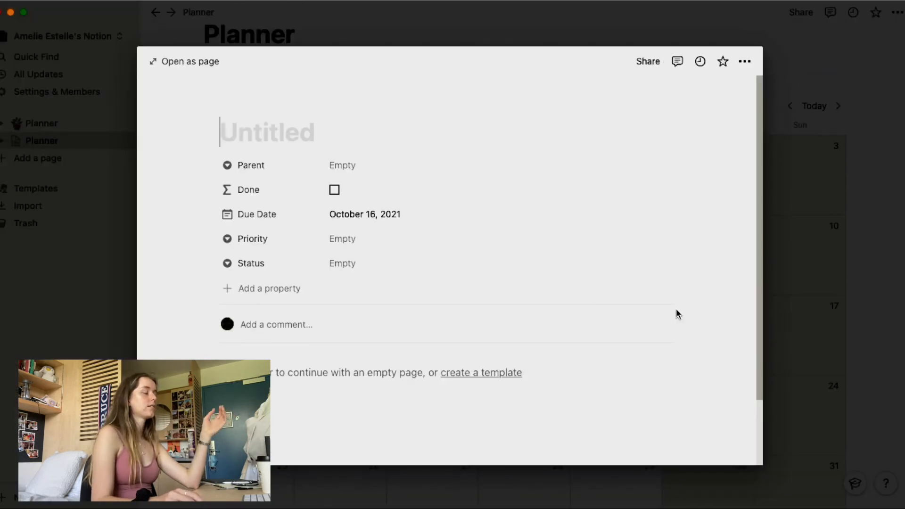
{"action": "type", "text": "Example "}
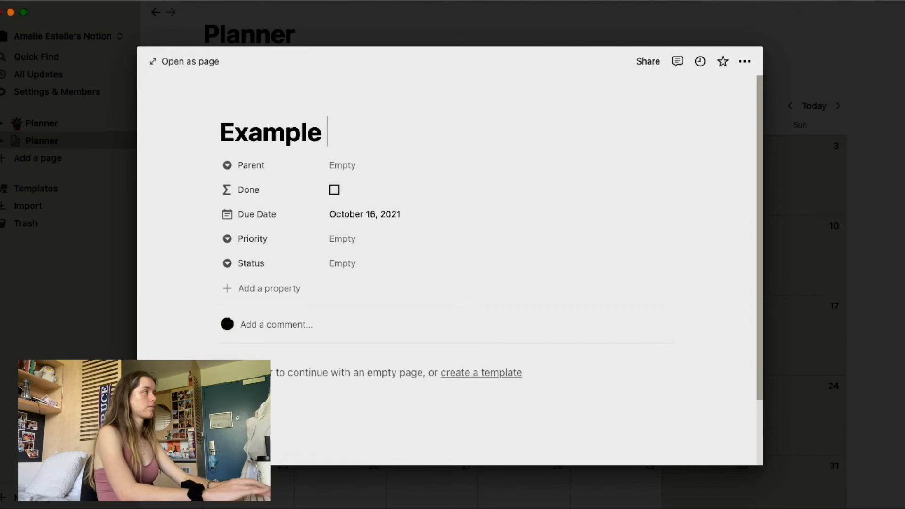
{"action": "type", "text": "tassk"}
{"action": "key", "text": "BackSpace"}
{"action": "key", "text": "BackSpace"}
{"action": "type", "text": "k"}
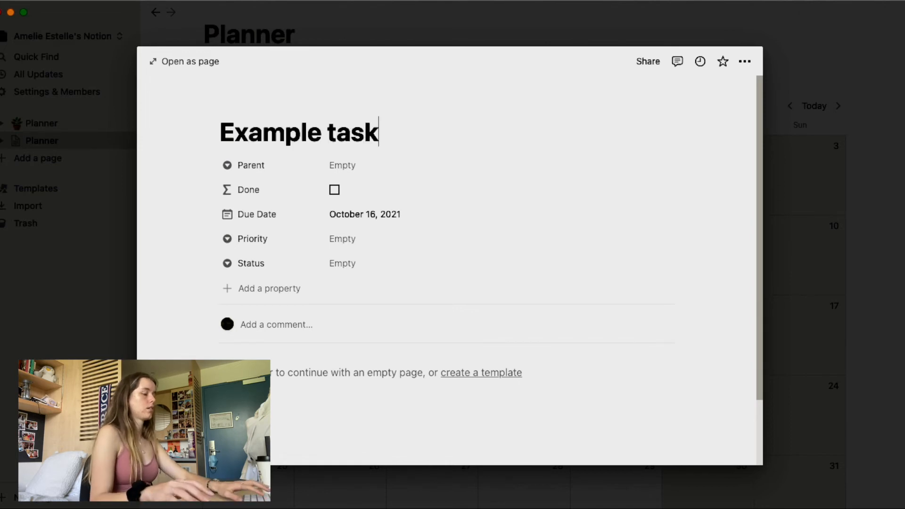
Step: Set the example task's Parent to a new option "Project 1"
{"action": "left_click", "coordinate": [537, 172]}
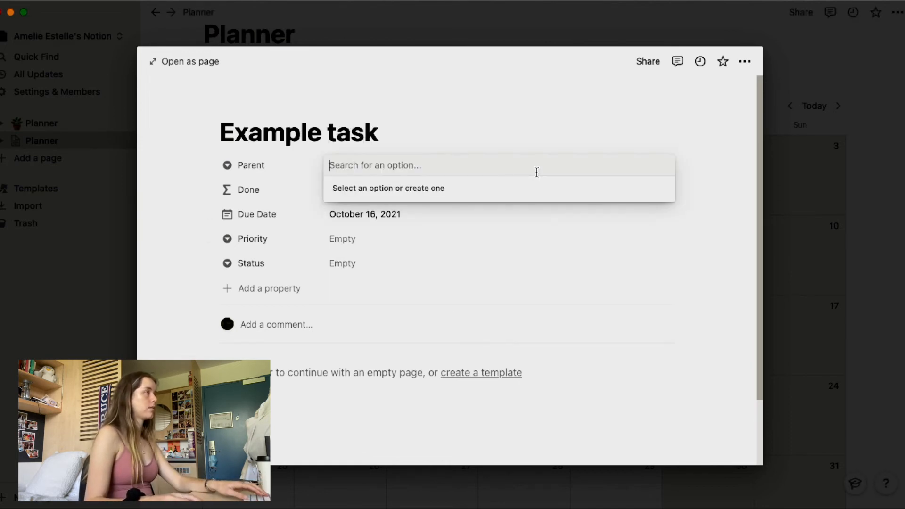
{"action": "type", "text": "Project 1"}
{"action": "key", "text": "Return"}
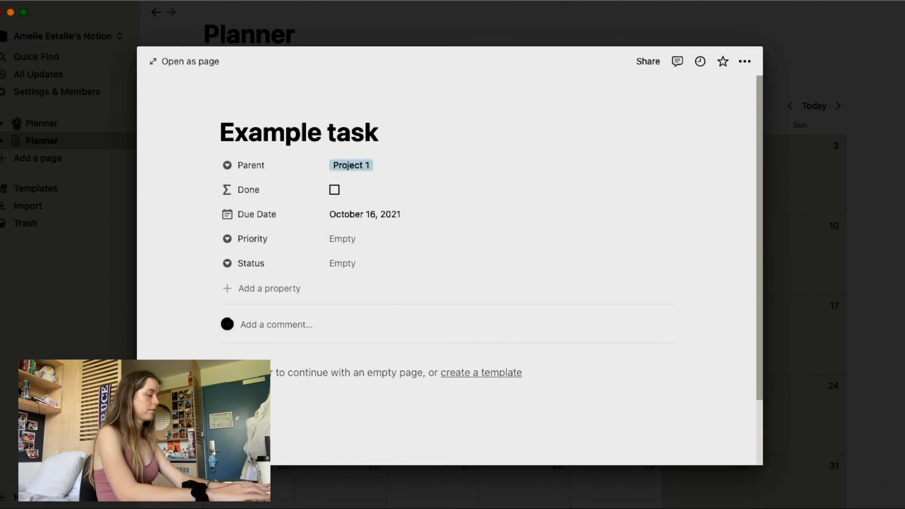
Step: Set the example task's Priority to 3rd Priority and its Status to working on it, and close its page
{"action": "left_click", "coordinate": [525, 246]}
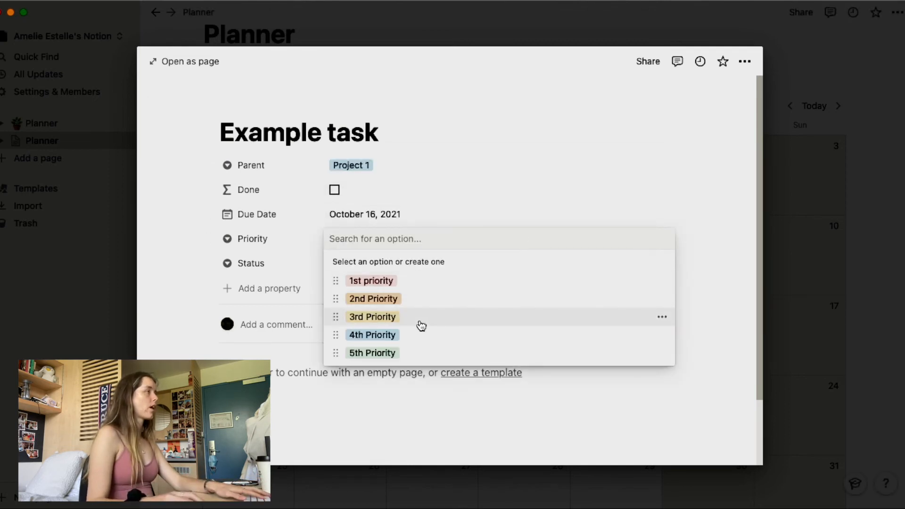
{"action": "left_click", "coordinate": [421, 325]}
{"action": "left_click", "coordinate": [377, 265]}
{"action": "left_click", "coordinate": [380, 324]}
{"action": "left_click", "coordinate": [522, 218]}
{"action": "left_click", "coordinate": [537, 227]}
{"action": "left_click", "coordinate": [800, 264]}
Step: Look over the example task's calendar card and add a board view to the Tasks database
{"action": "scroll", "coordinate": [796, 351], "scroll_direction": "down", "scroll_amount": 2}
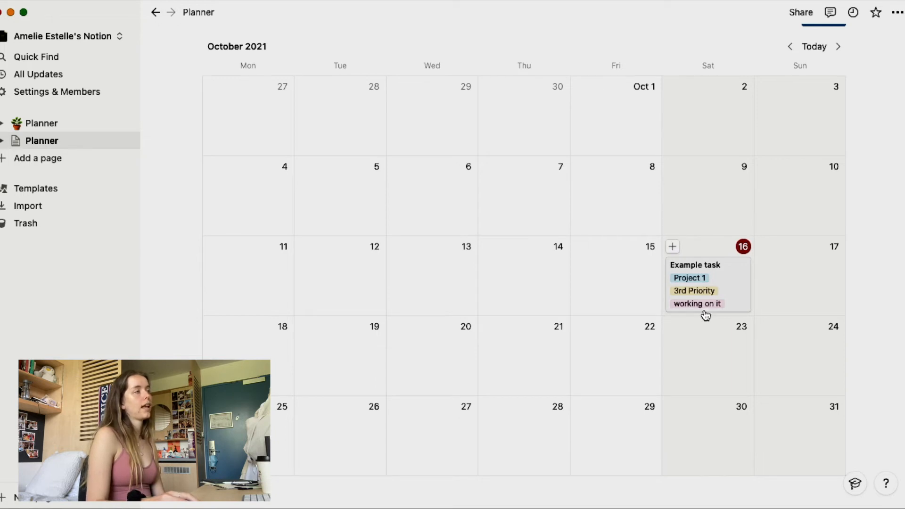
{"action": "scroll", "coordinate": [731, 276], "scroll_direction": "up", "scroll_amount": 3}
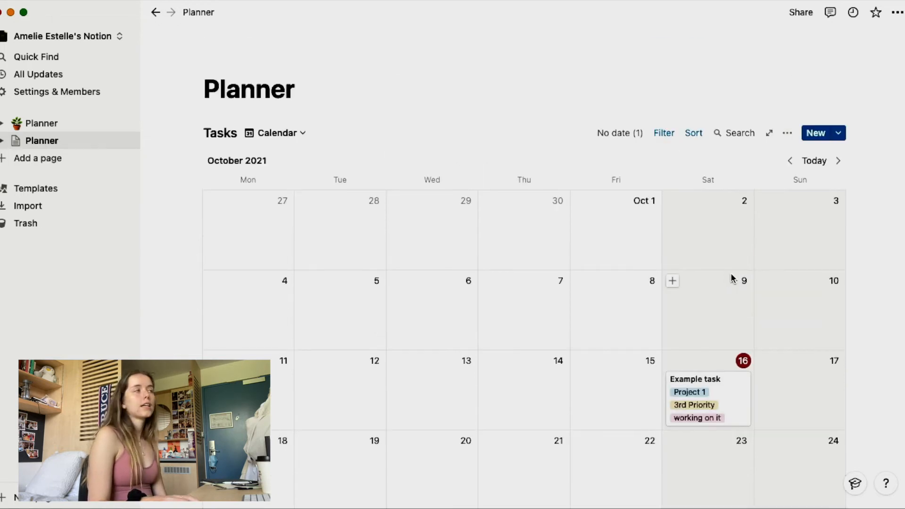
{"action": "scroll", "coordinate": [731, 274], "scroll_direction": "down", "scroll_amount": 2}
{"action": "scroll", "coordinate": [731, 273], "scroll_direction": "up", "scroll_amount": 3}
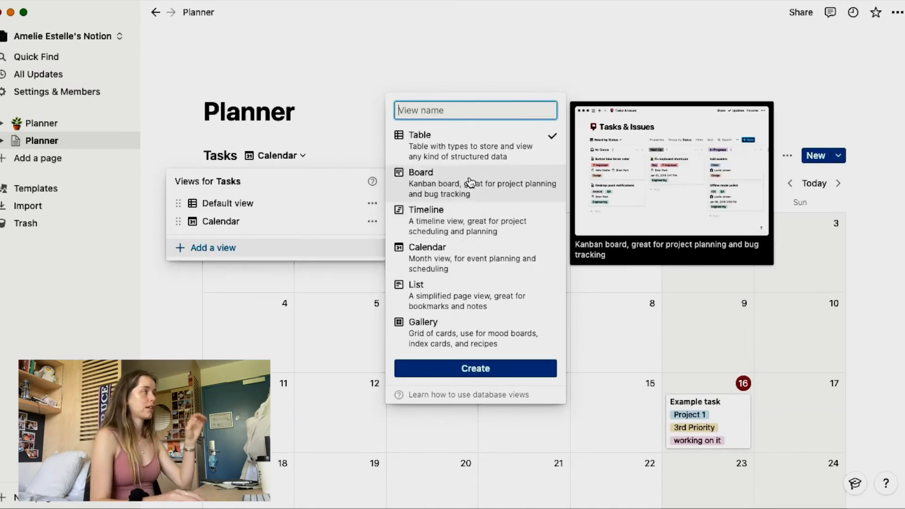
{"action": "left_click", "coordinate": [469, 183]}
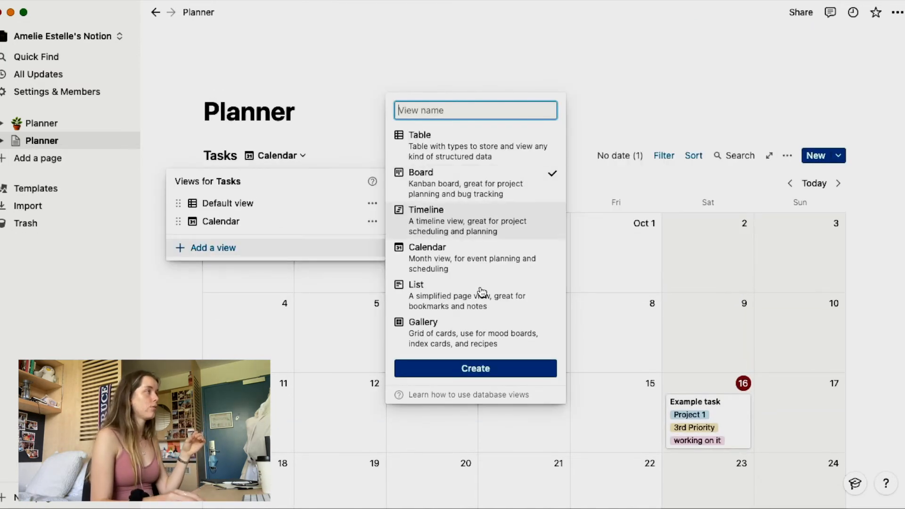
{"action": "left_click", "coordinate": [487, 380]}
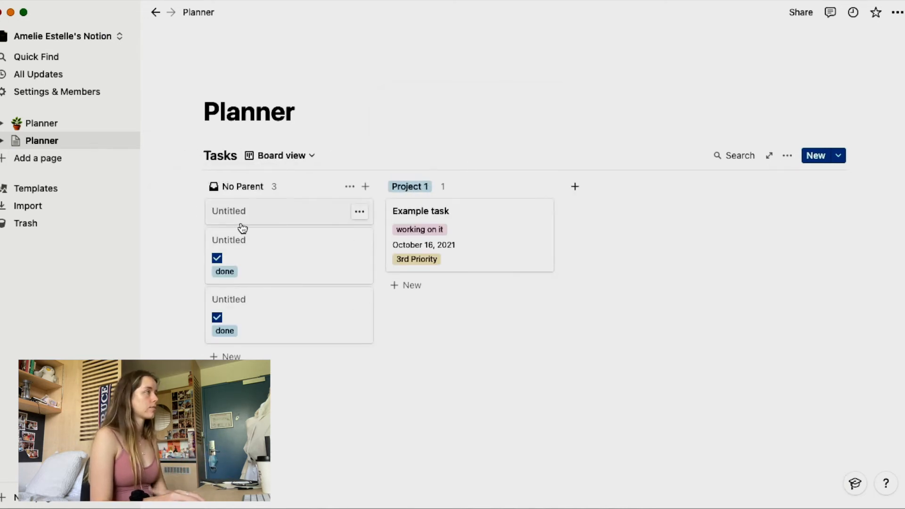
Step: Rename the new board view "Project" and hide its No Parent column
{"action": "left_click", "coordinate": [314, 159]}
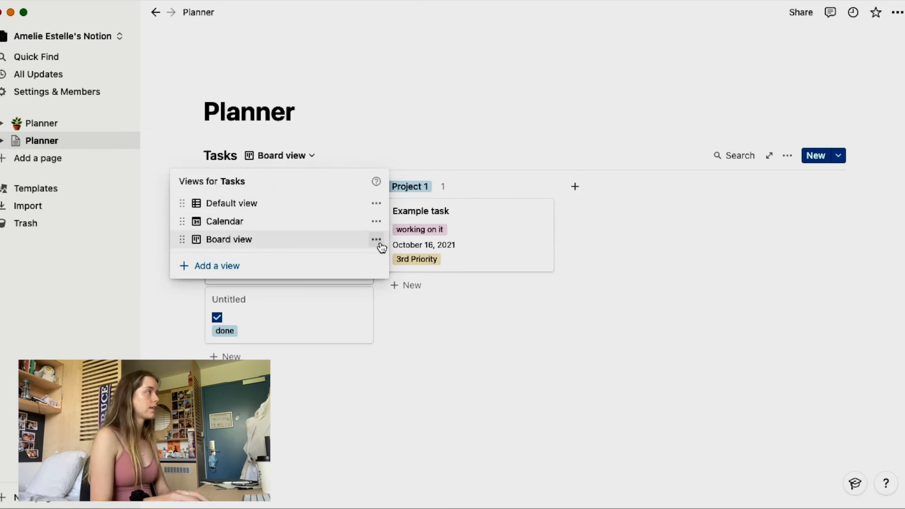
{"action": "left_click", "coordinate": [376, 240]}
{"action": "type", "text": "Project"}
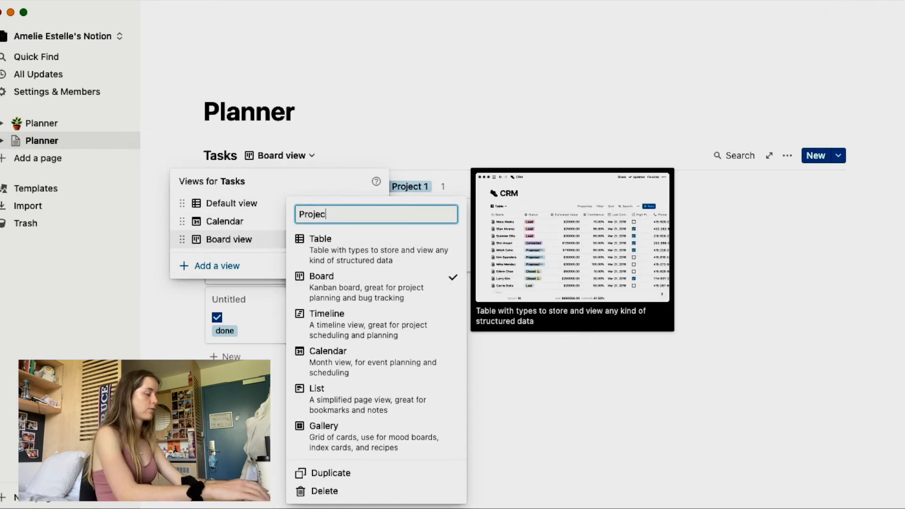
{"action": "key", "text": "Return"}
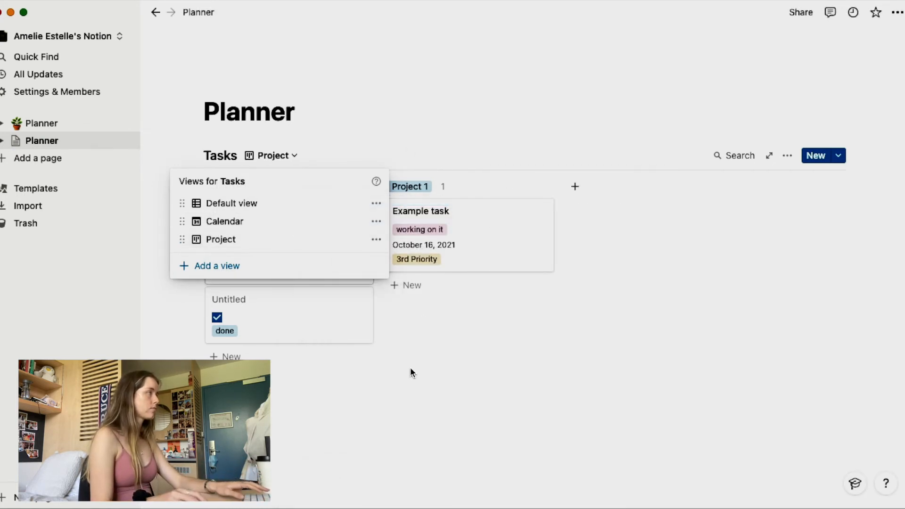
{"action": "left_click", "coordinate": [410, 372]}
{"action": "left_click", "coordinate": [348, 187]}
{"action": "left_click", "coordinate": [355, 212]}
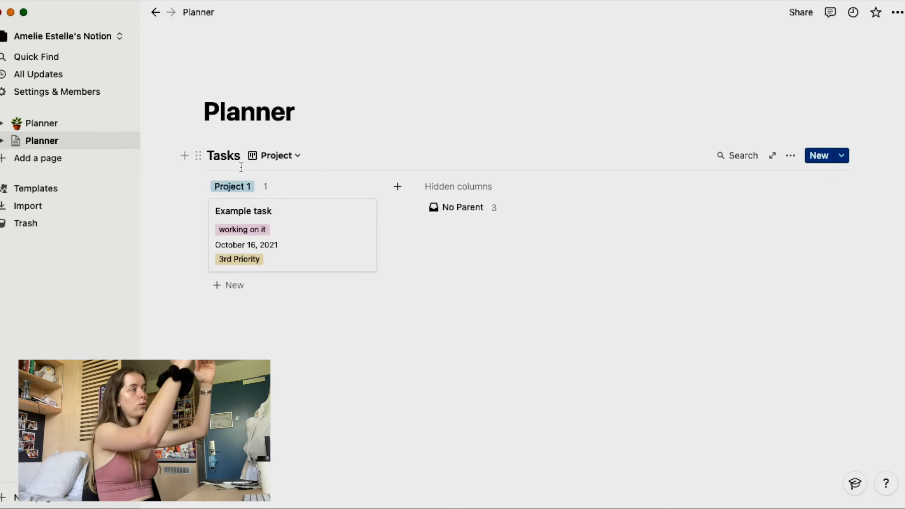
Step: Sort the Project board by Priority in ascending order
{"action": "left_click", "coordinate": [791, 156]}
{"action": "left_click", "coordinate": [808, 311]}
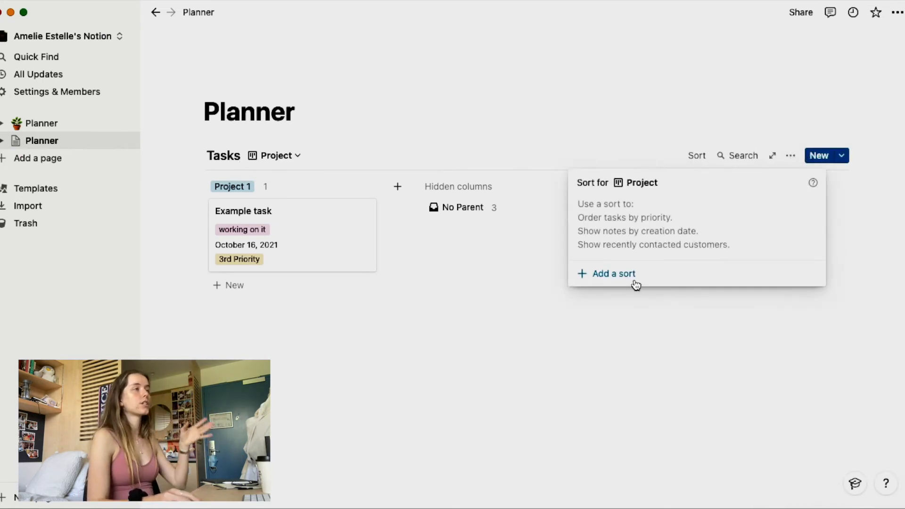
{"action": "left_click", "coordinate": [633, 279]}
{"action": "left_click", "coordinate": [626, 212]}
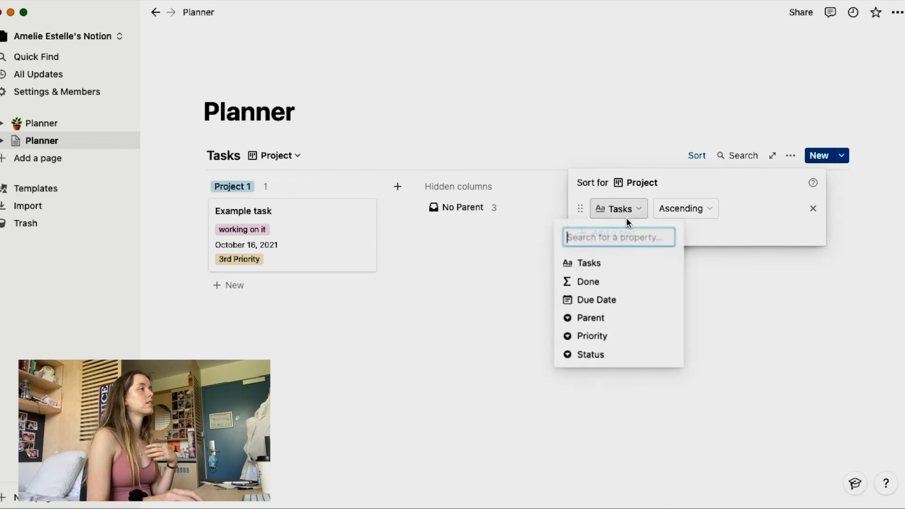
{"action": "left_click", "coordinate": [600, 335]}
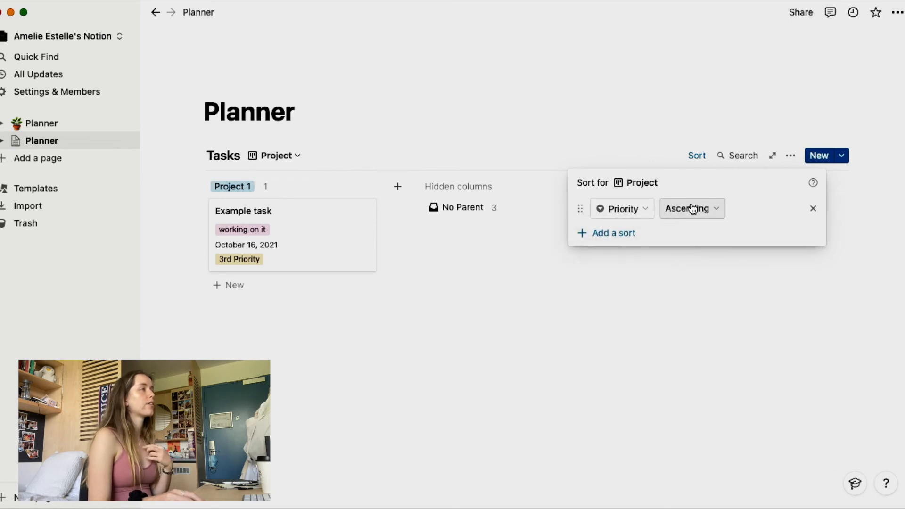
Step: Add a card titled "another task" to the Project 1 column
{"action": "left_click", "coordinate": [305, 289]}
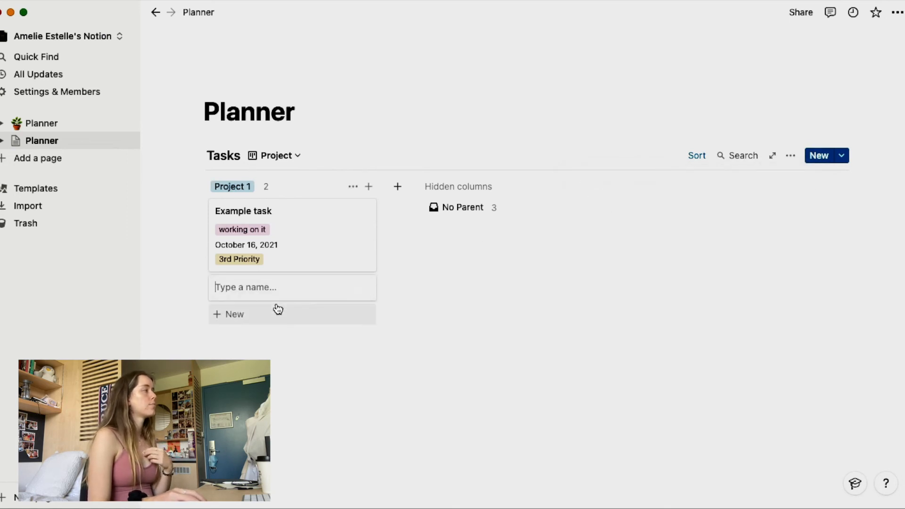
{"action": "type", "text": "another task"}
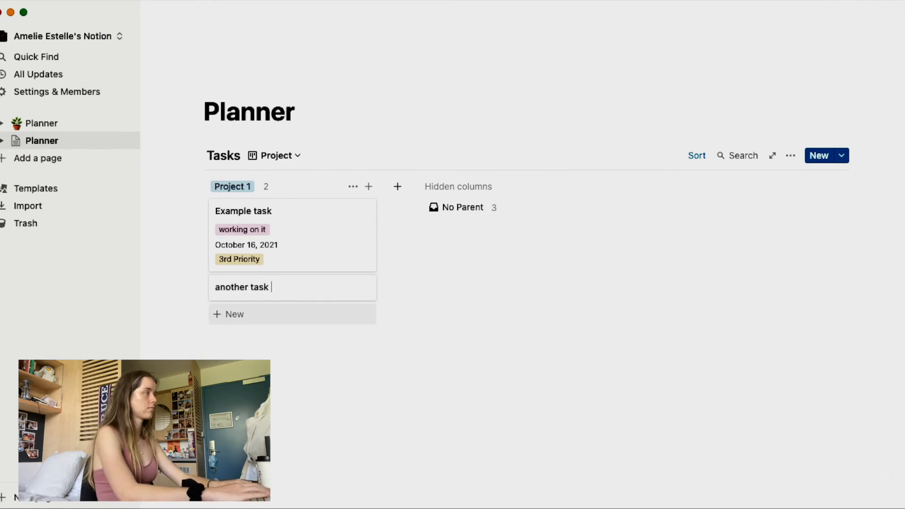
{"action": "left_click", "coordinate": [146, 261]}
Step: Set the Priority of "another task" to 2nd Priority and close its page
{"action": "left_click", "coordinate": [303, 301]}
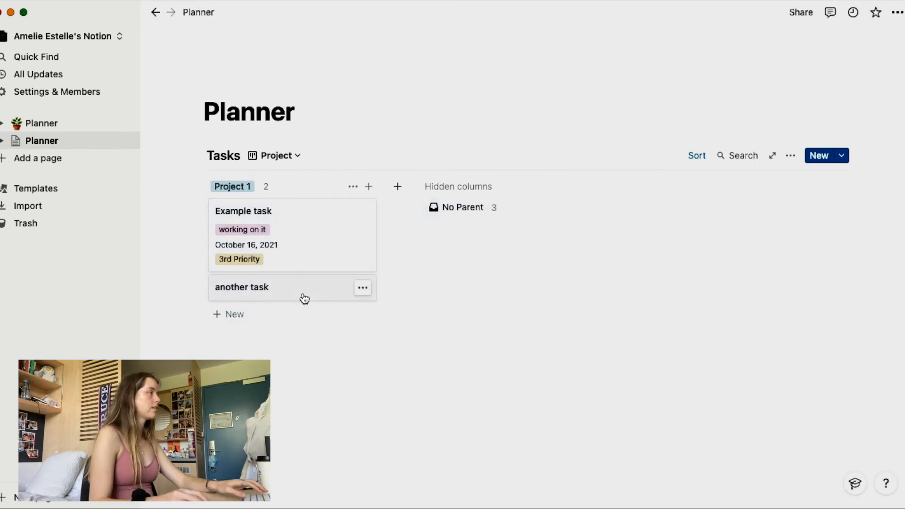
{"action": "left_click", "coordinate": [304, 298]}
{"action": "left_click", "coordinate": [343, 264]}
{"action": "left_click", "coordinate": [351, 241]}
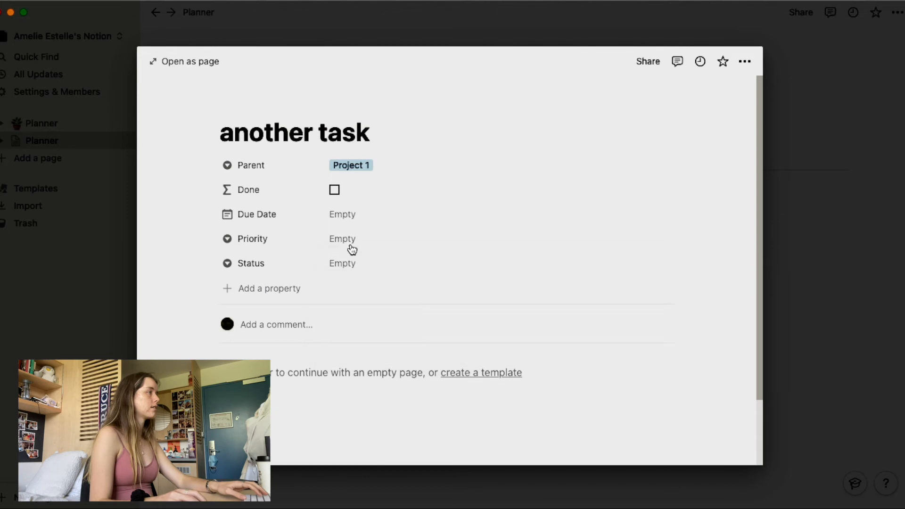
{"action": "left_click", "coordinate": [366, 297]}
{"action": "left_click", "coordinate": [827, 282]}
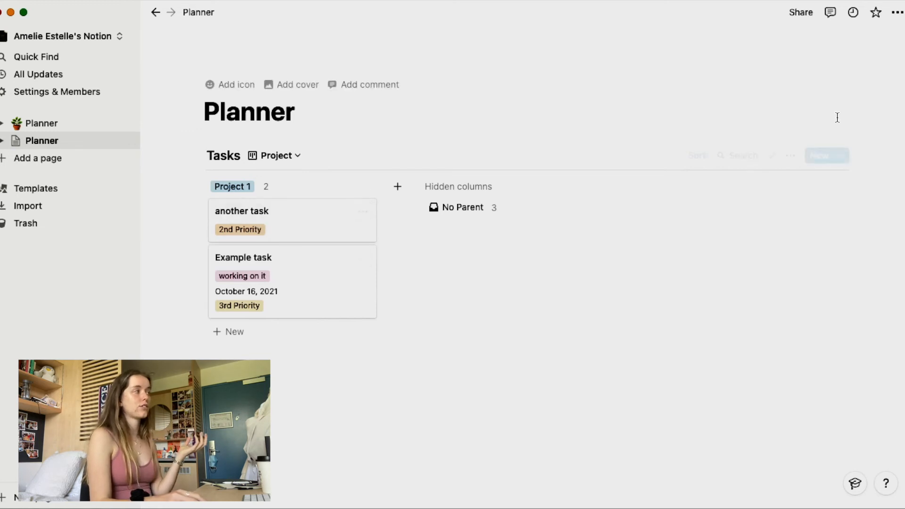
Step: Check the Project board's sort, try moving the working on it Status option above not started, and restore the option order
{"action": "left_click", "coordinate": [691, 155]}
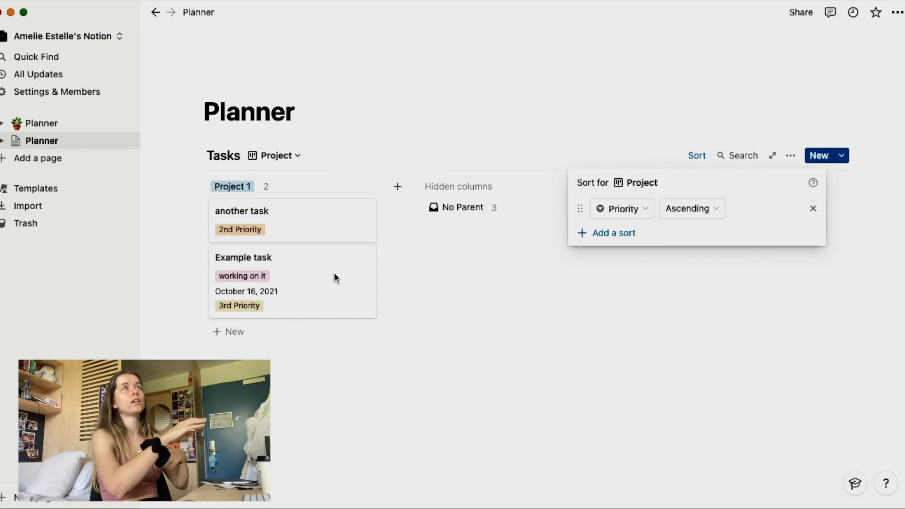
{"action": "left_click", "coordinate": [316, 305]}
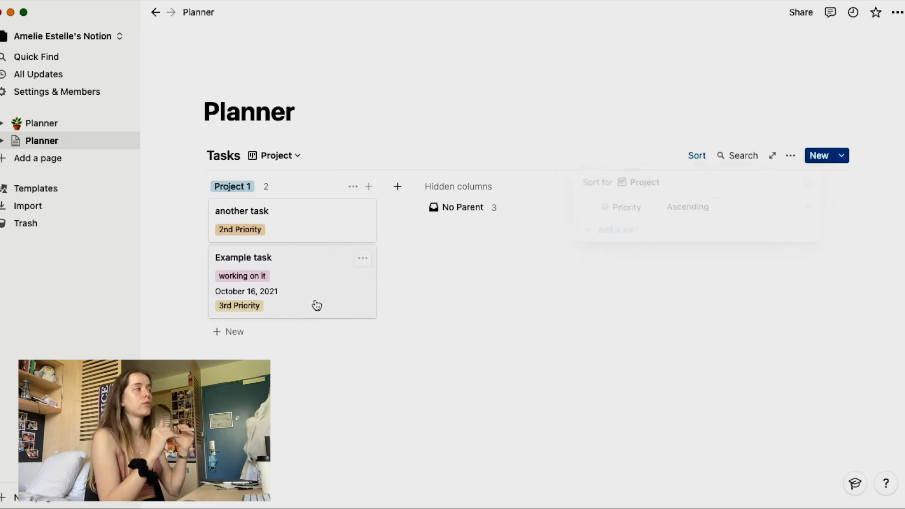
{"action": "left_click", "coordinate": [316, 305]}
{"action": "left_click", "coordinate": [364, 266]}
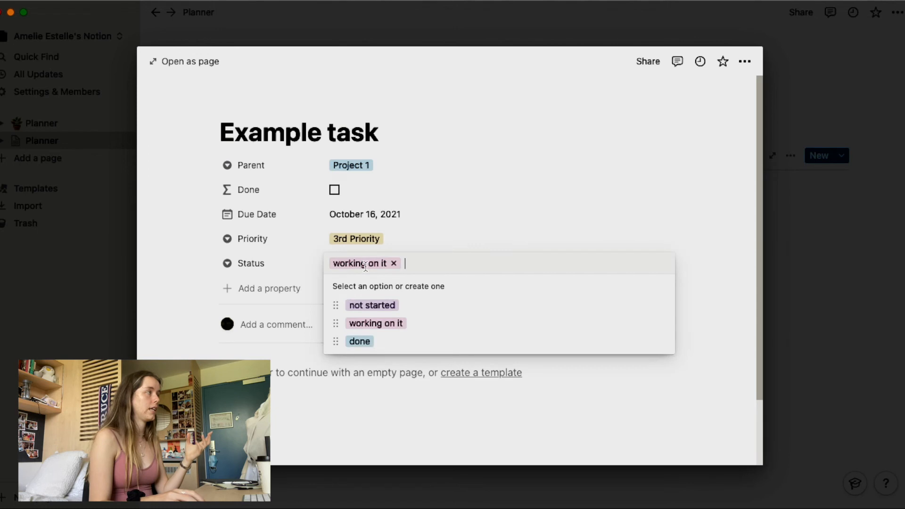
{"action": "left_click_drag", "start_coordinate": [390, 323], "coordinate": [395, 307]}
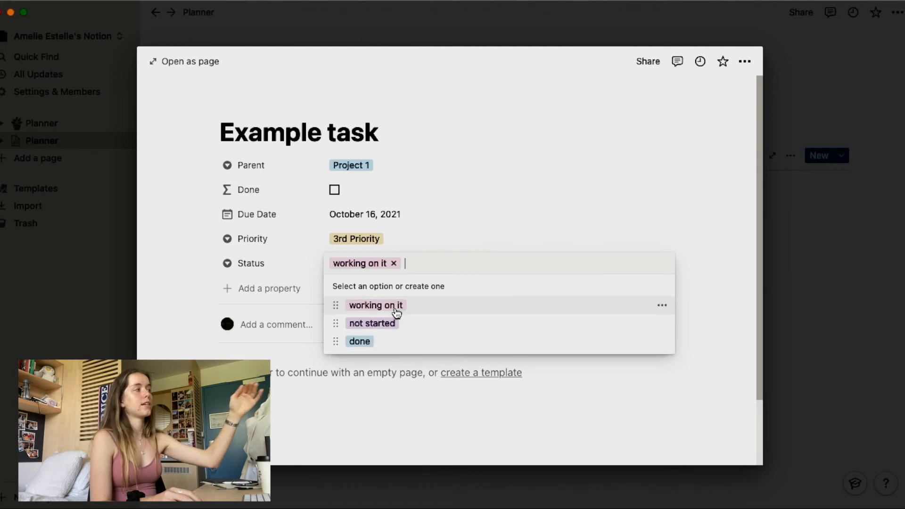
{"action": "left_click_drag", "start_coordinate": [395, 310], "coordinate": [395, 324]}
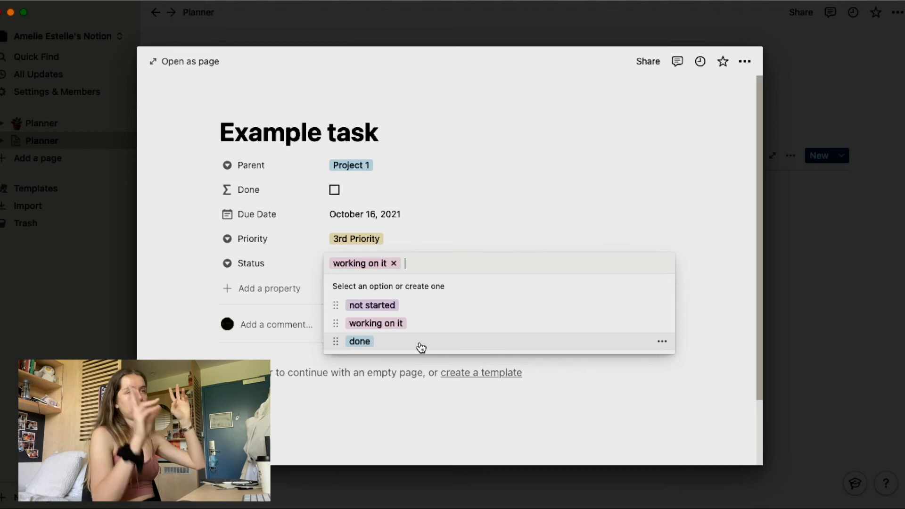
{"action": "left_click", "coordinate": [708, 222]}
{"action": "left_click", "coordinate": [787, 261]}
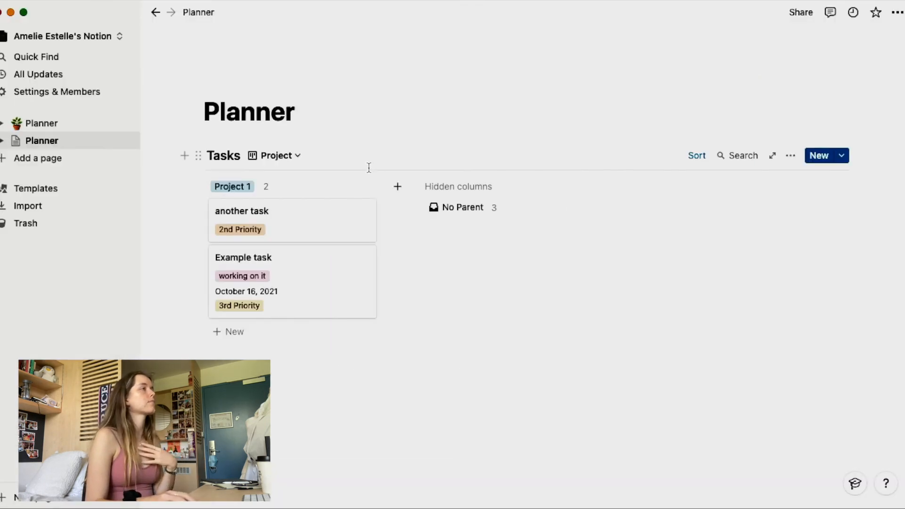
Step: Add another board view to the Tasks database, named "status"
{"action": "left_click", "coordinate": [293, 155]}
{"action": "left_click", "coordinate": [245, 265]}
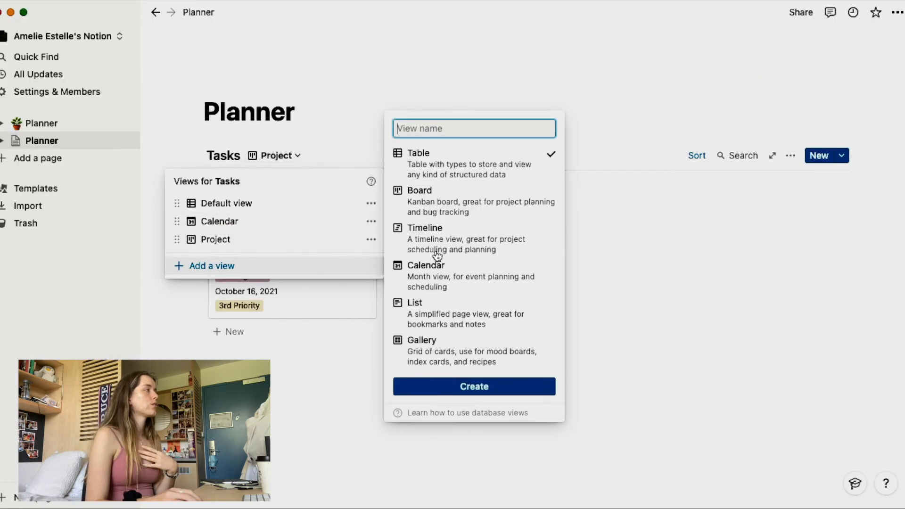
{"action": "left_click", "coordinate": [461, 215]}
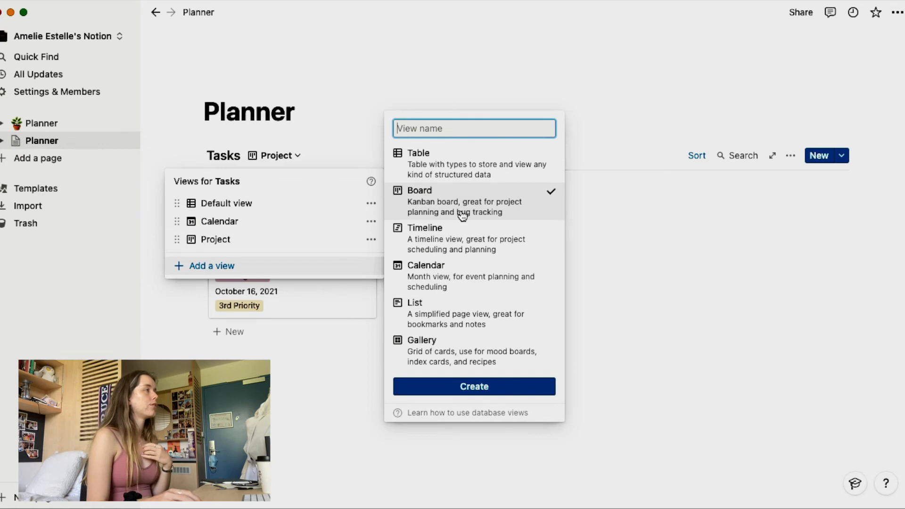
{"action": "type", "text": "statuysa"}
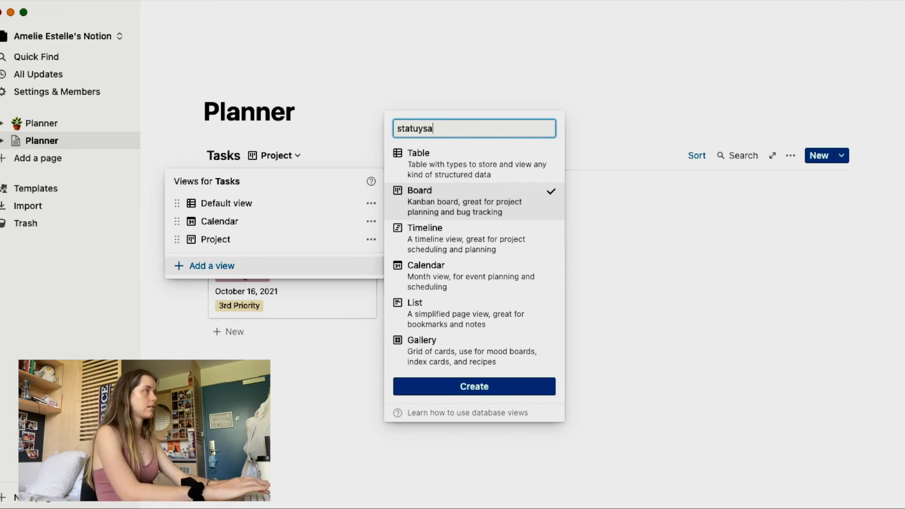
{"action": "key", "text": "BackSpace"}
{"action": "key", "text": "BackSpace"}
{"action": "type", "text": "s"}
{"action": "key", "text": "Return"}
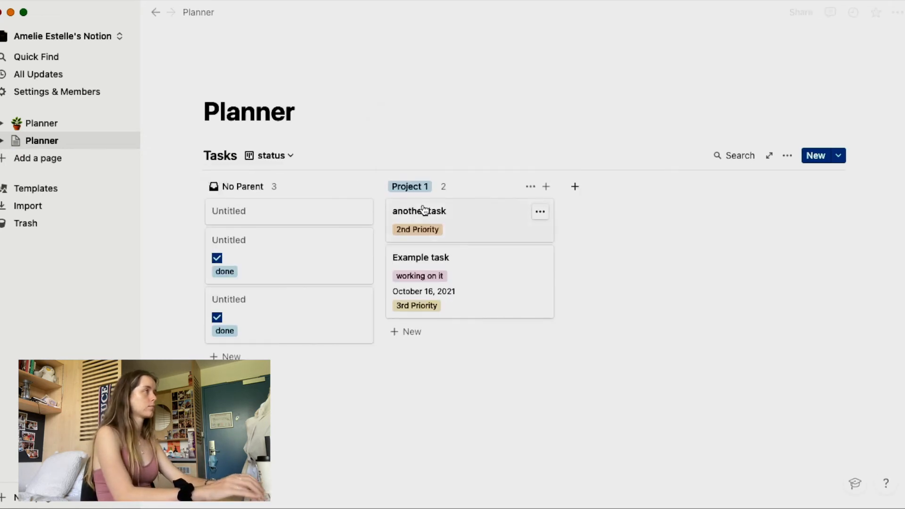
Step: Group the status board by the Status property
{"action": "left_click", "coordinate": [787, 156]}
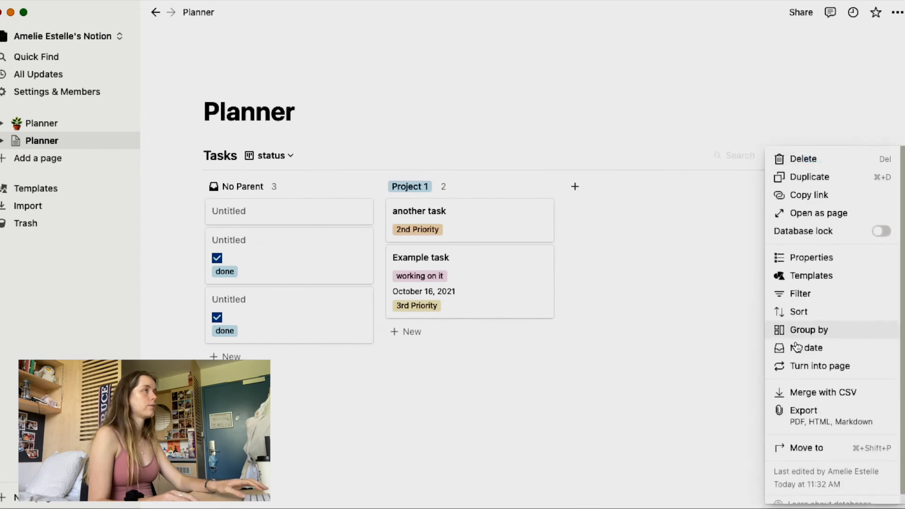
{"action": "left_click", "coordinate": [807, 330]}
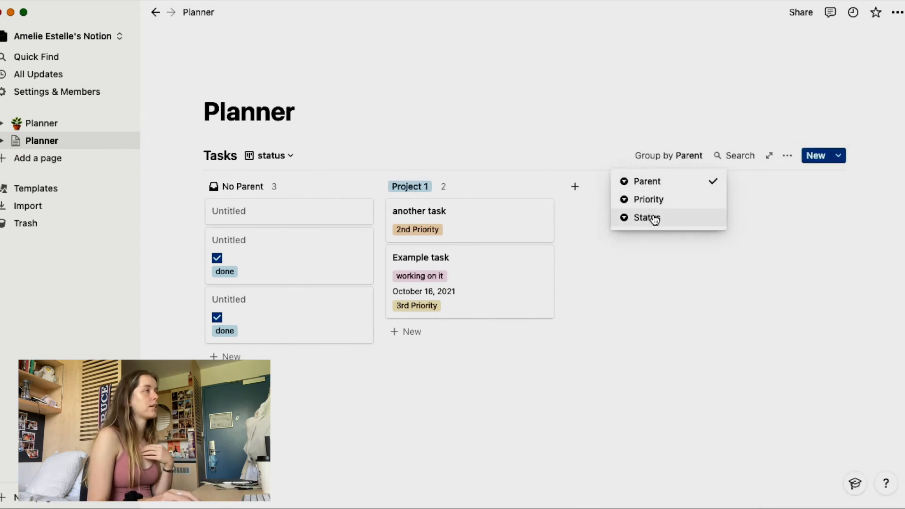
{"action": "left_click", "coordinate": [653, 217]}
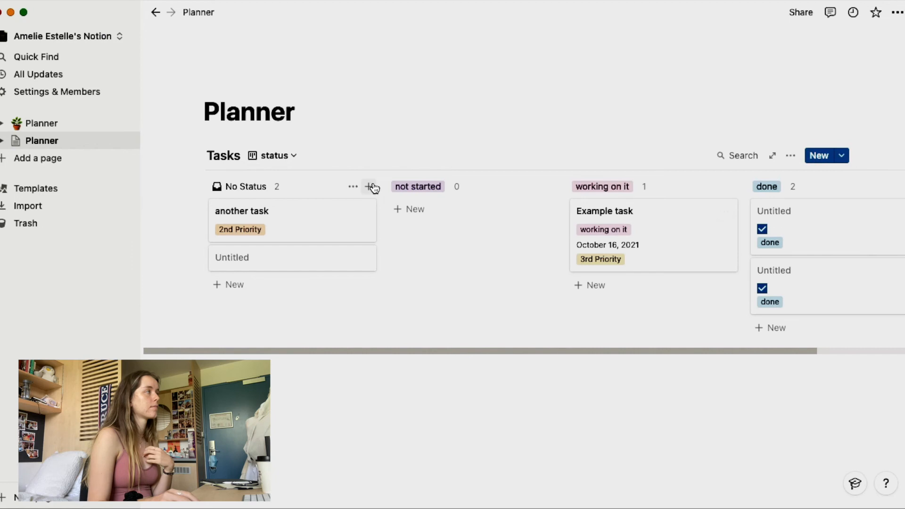
Step: Hide the status board's No Status column and view the options of the done column without changing them
{"action": "left_click", "coordinate": [369, 187]}
{"action": "left_click", "coordinate": [352, 188]}
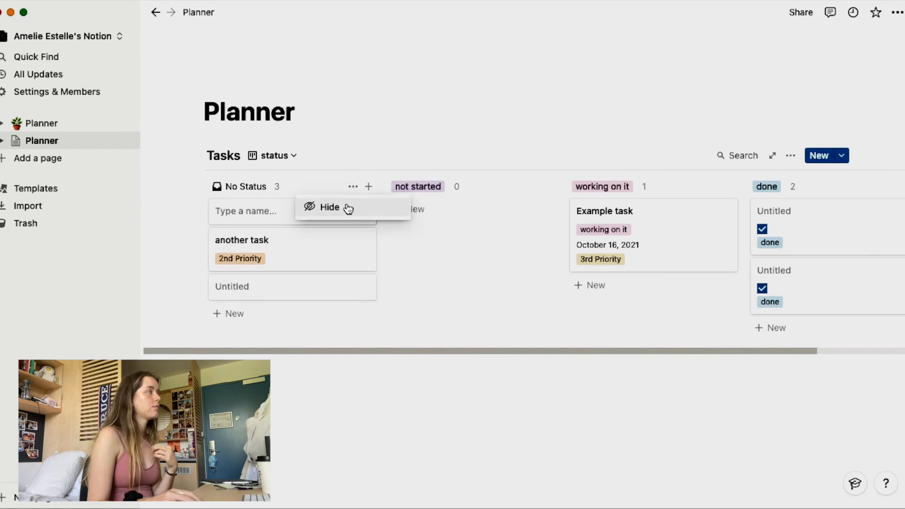
{"action": "left_click", "coordinate": [347, 207]}
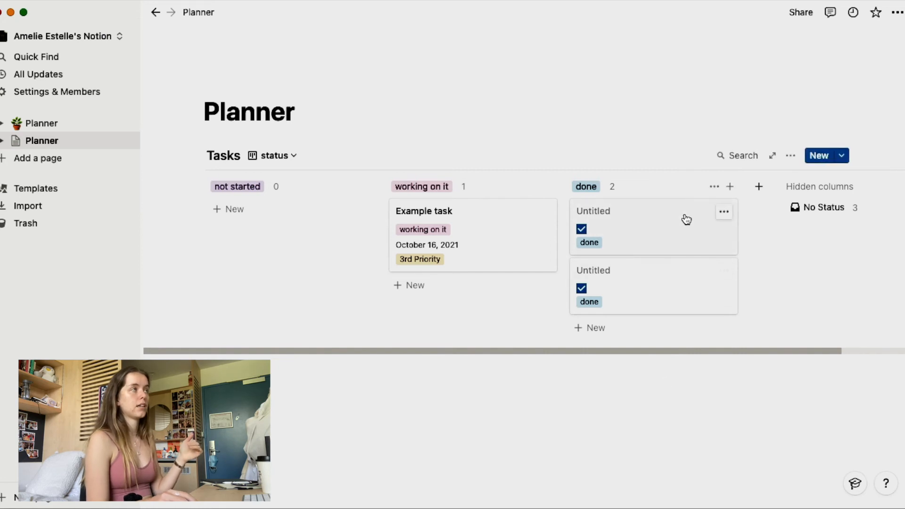
{"action": "left_click", "coordinate": [712, 187]}
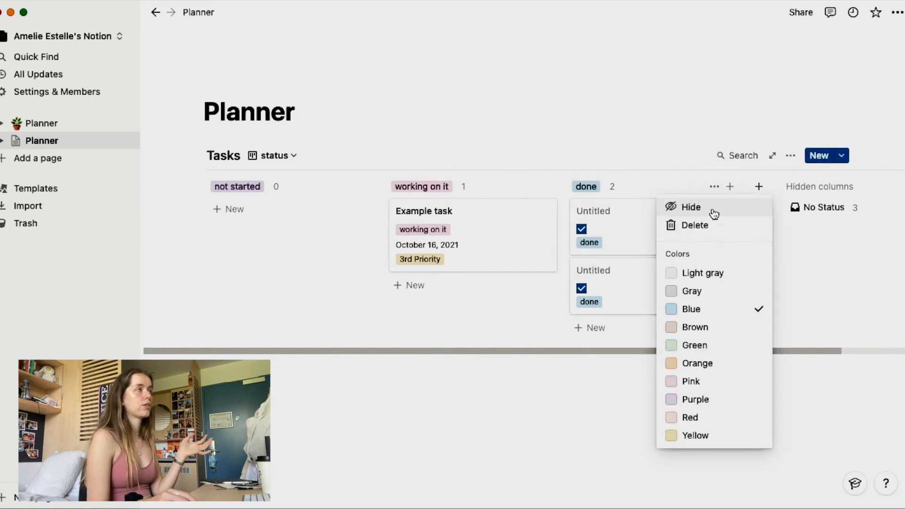
{"action": "left_click", "coordinate": [799, 277]}
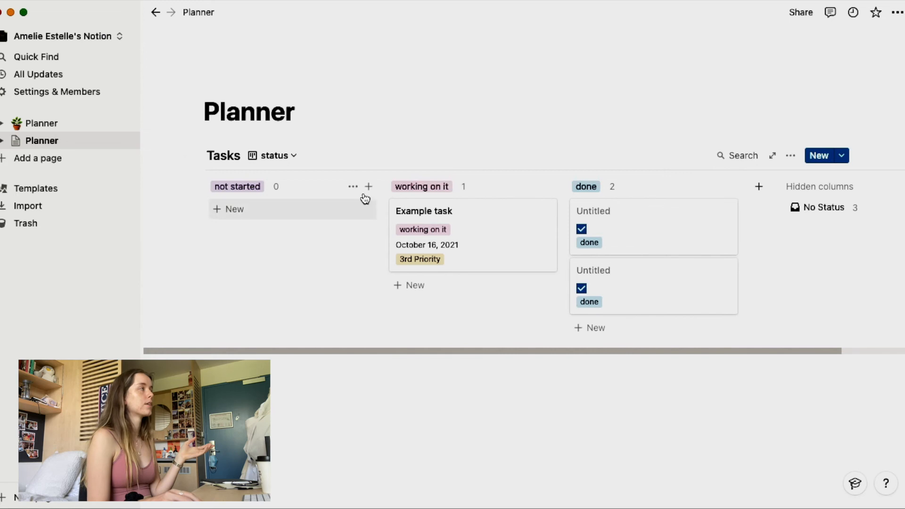
Step: Review the list of views for the Tasks database, switch to the Calendar view and look through the month
{"action": "left_click", "coordinate": [279, 162]}
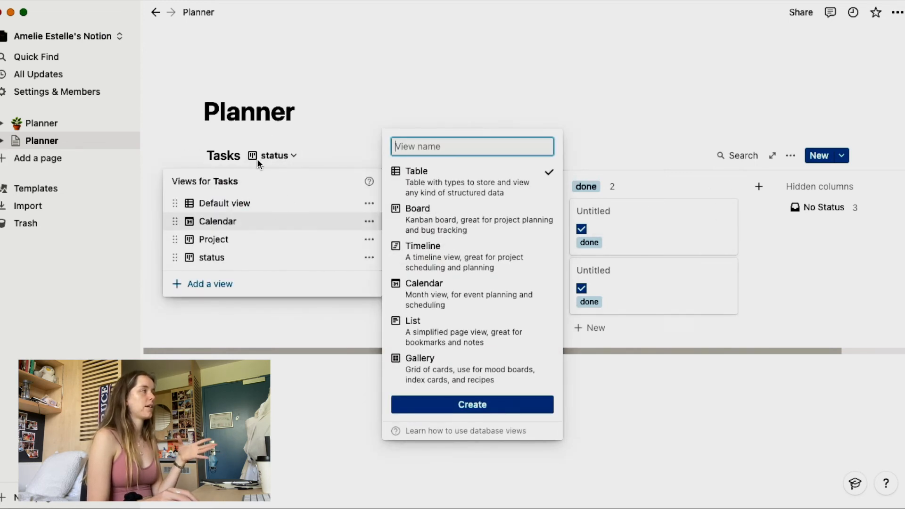
{"action": "left_click", "coordinate": [327, 128]}
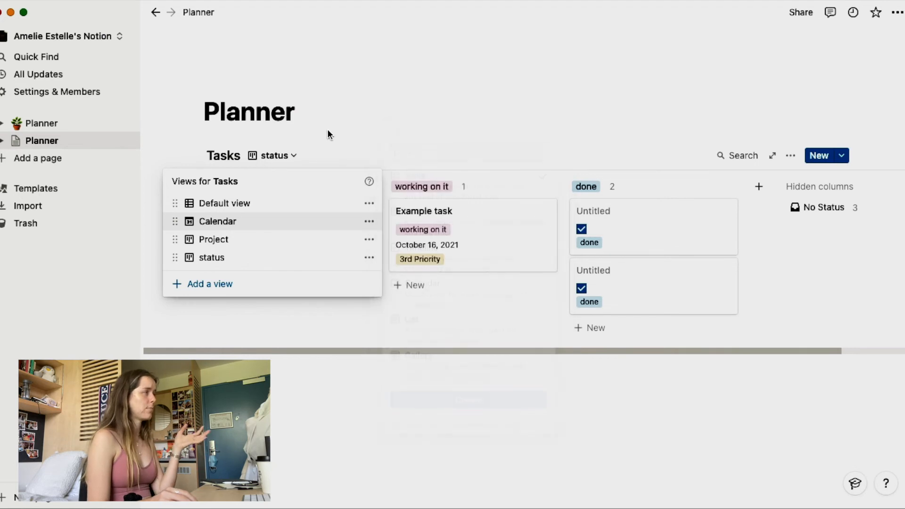
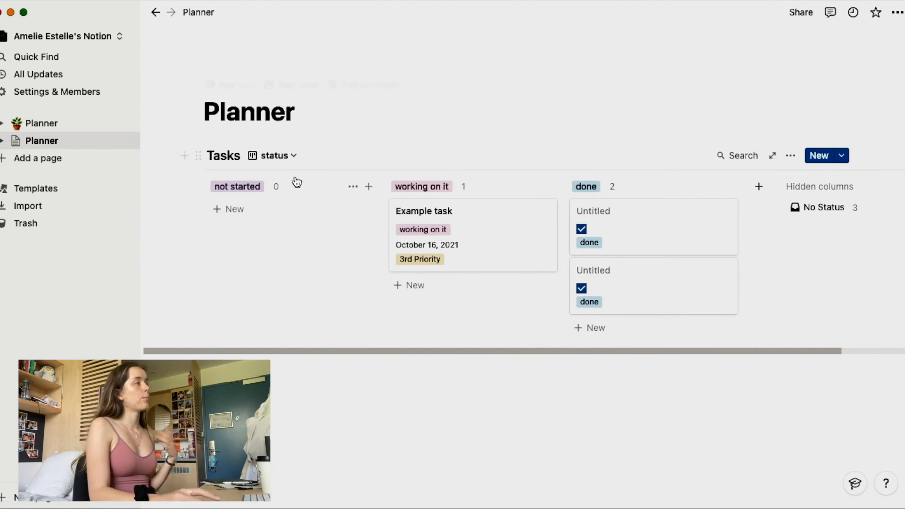
{"action": "left_click", "coordinate": [289, 157]}
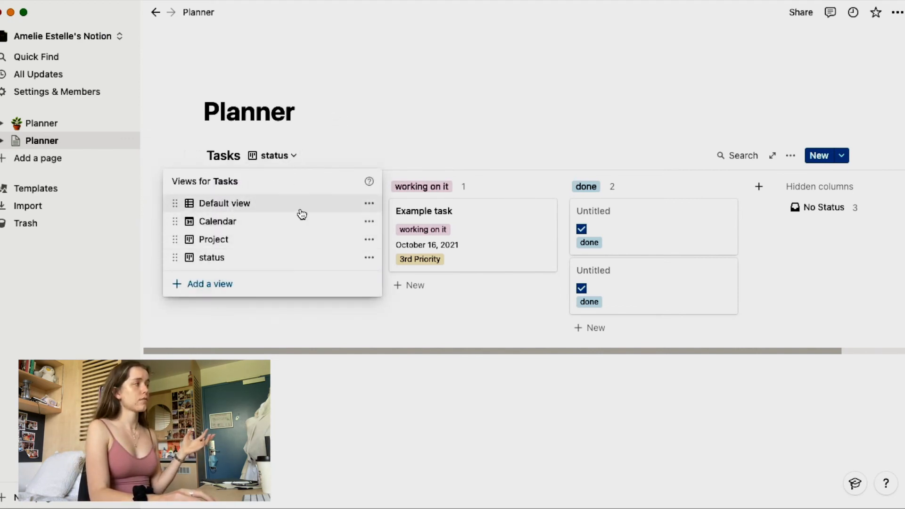
{"action": "left_click", "coordinate": [280, 221]}
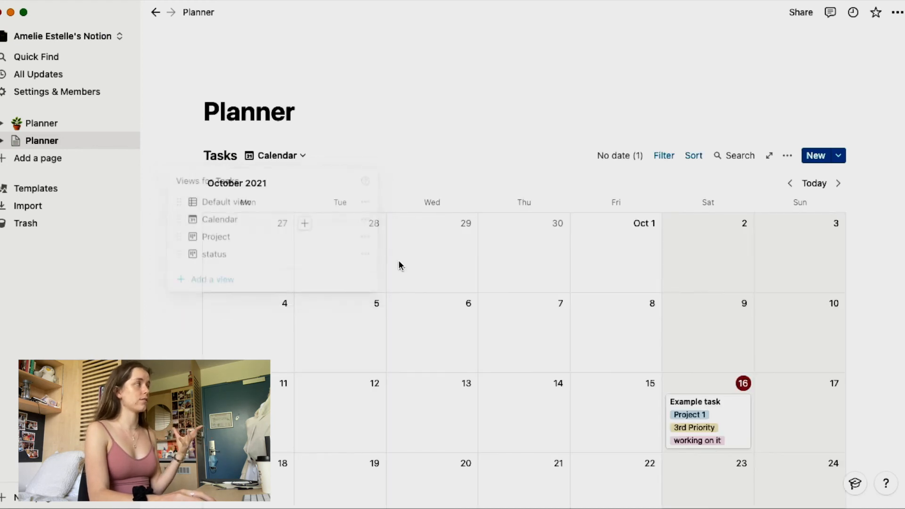
{"action": "scroll", "coordinate": [632, 335], "scroll_direction": "down", "scroll_amount": 3}
{"action": "scroll", "coordinate": [634, 337], "scroll_direction": "down", "scroll_amount": 3}
{"action": "scroll", "coordinate": [634, 337], "scroll_direction": "up", "scroll_amount": 6}
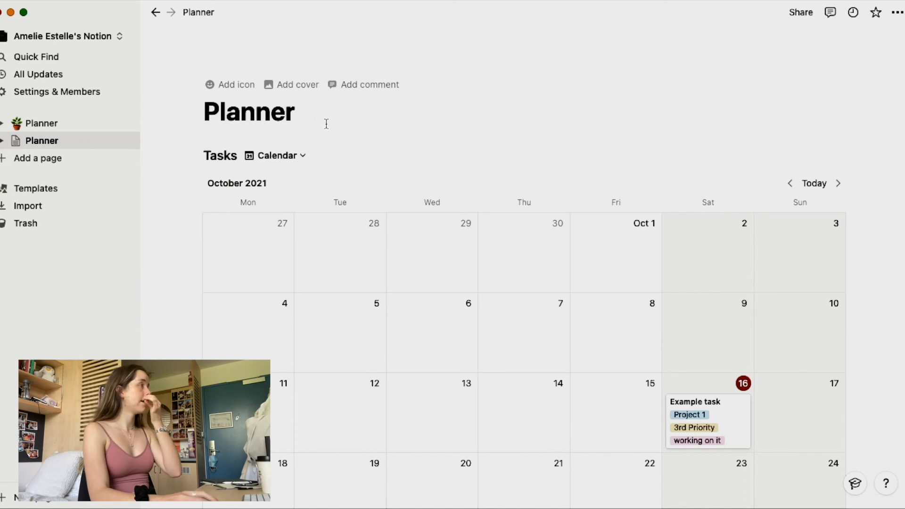
Step: Rename the second Planner page, the one holding the Tasks database, as "Home Page"
{"action": "double_click", "coordinate": [278, 108]}
{"action": "type", "text": "Data"}
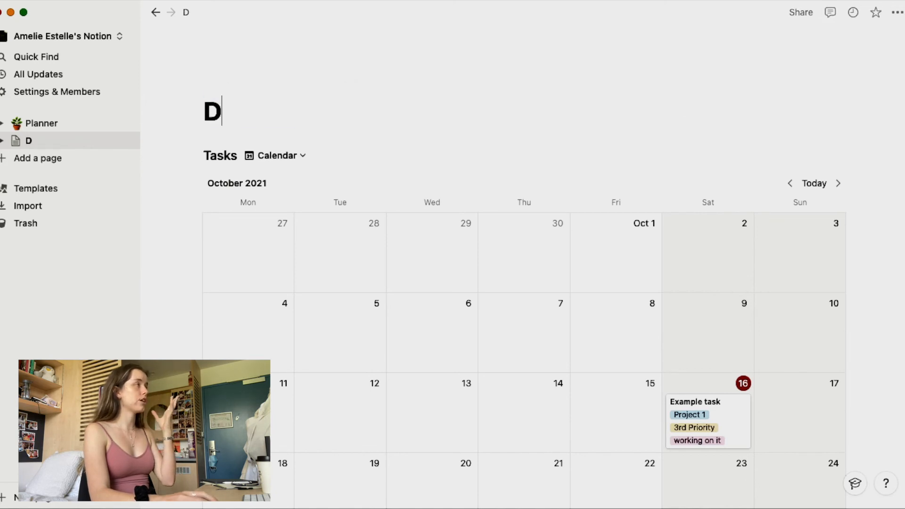
{"action": "key", "text": "BackSpace"}
{"action": "key", "text": "BackSpace"}
{"action": "key", "text": "BackSpace"}
{"action": "key", "text": "BackSpace"}
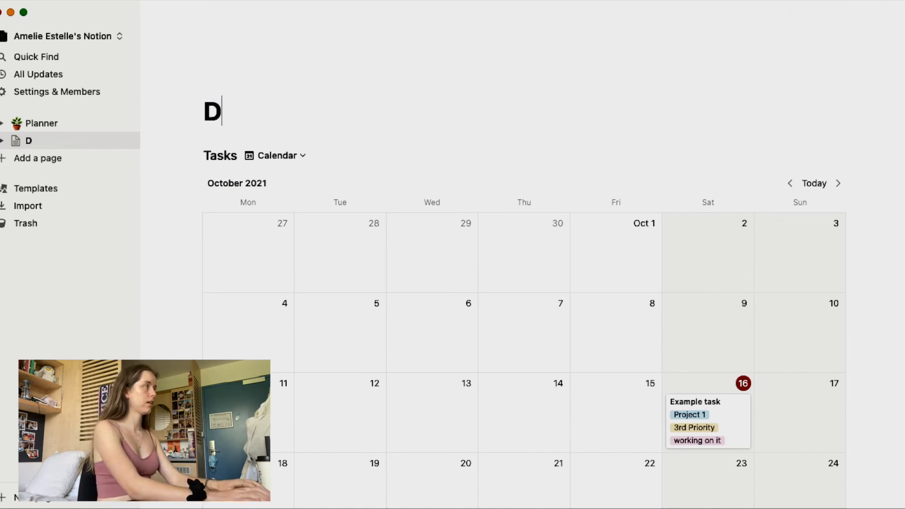
{"action": "type", "text": "Home Pag e"}
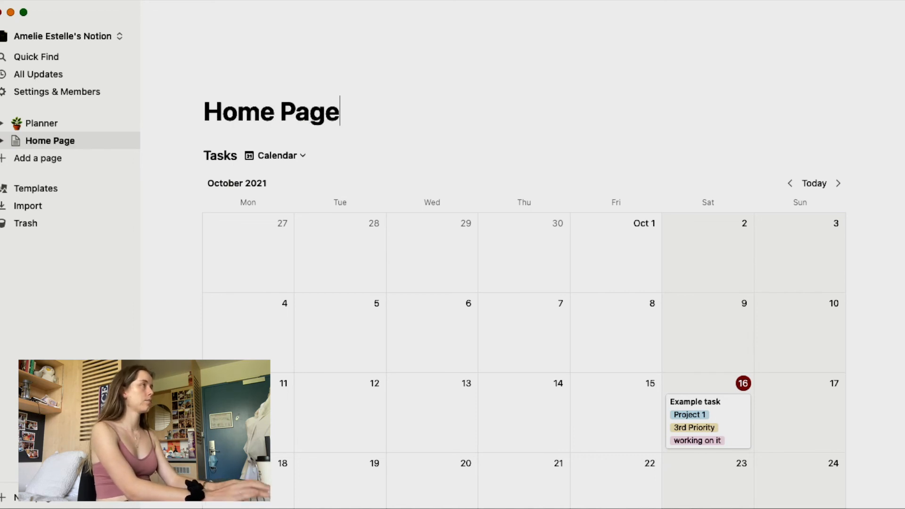
Step: Give the Home Page an icon, using the closed mailbox with raised flag emoji
{"action": "left_click", "coordinate": [232, 86]}
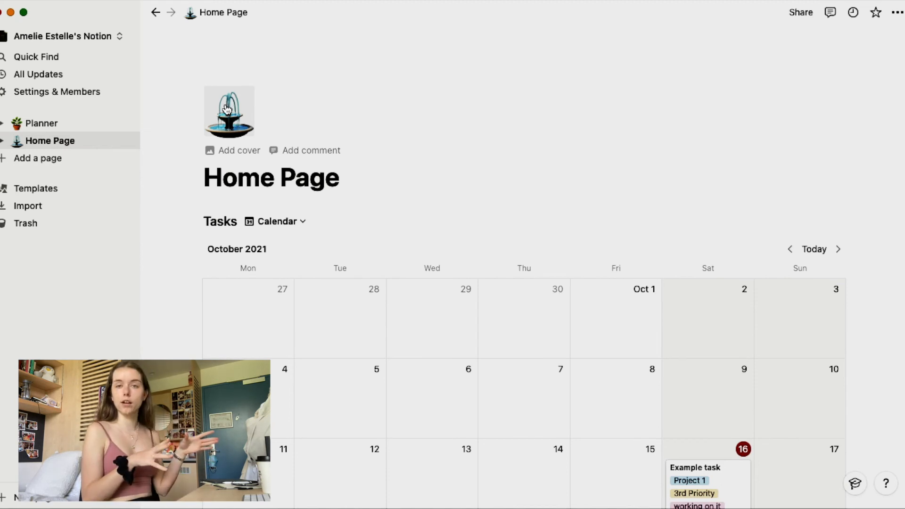
{"action": "left_click", "coordinate": [226, 108]}
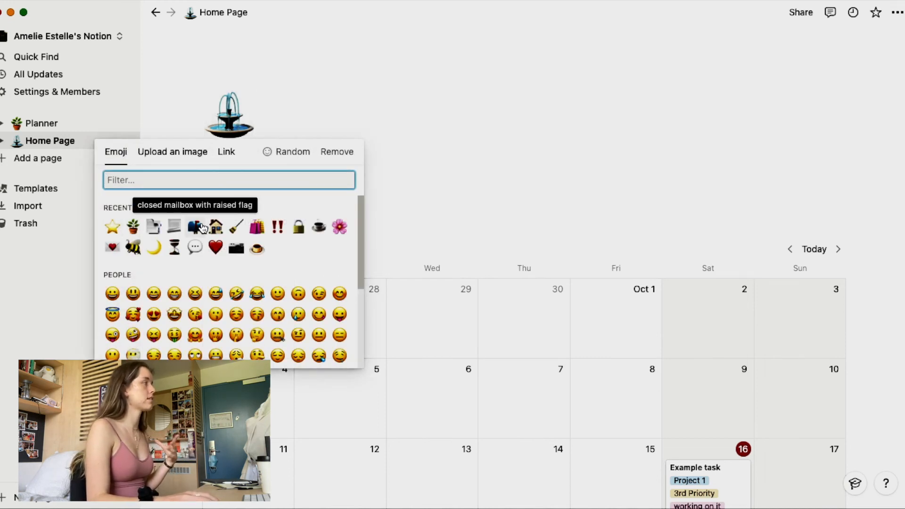
{"action": "left_click", "coordinate": [201, 227]}
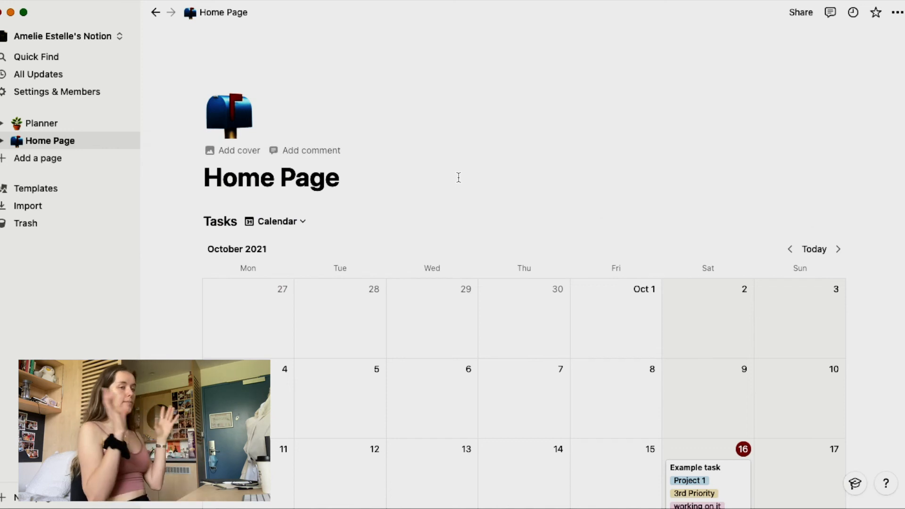
Step: Switch the Tasks database to Default view and delete the "another task" row and the two blank rows, keeping Example task
{"action": "scroll", "coordinate": [461, 195], "scroll_direction": "down", "scroll_amount": 4}
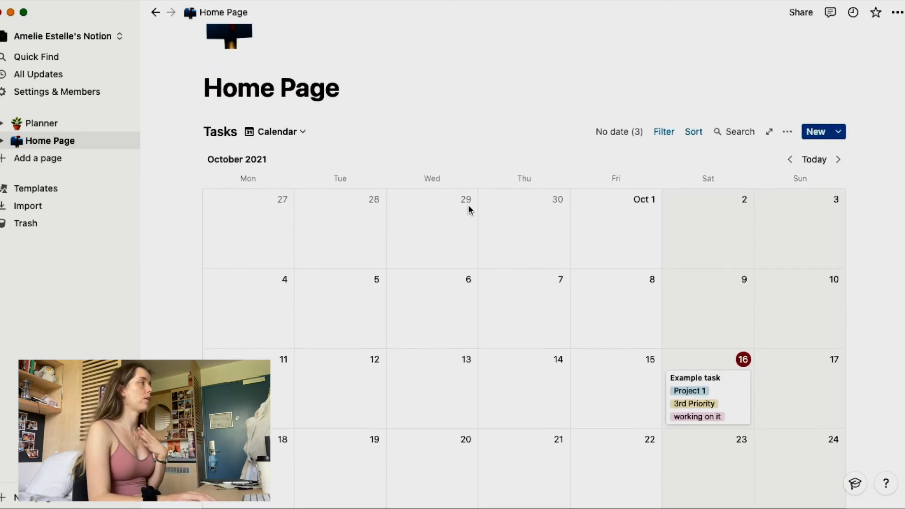
{"action": "scroll", "coordinate": [408, 152], "scroll_direction": "down", "scroll_amount": 1}
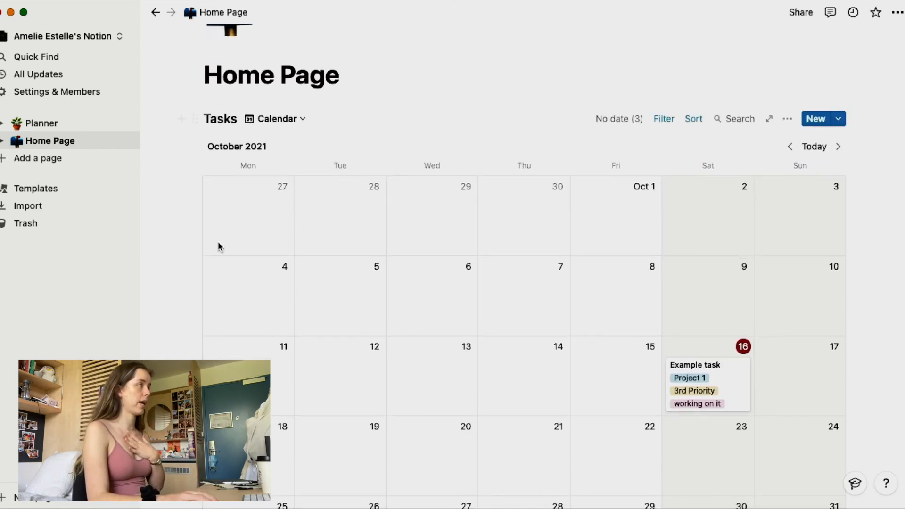
{"action": "left_click", "coordinate": [271, 123]}
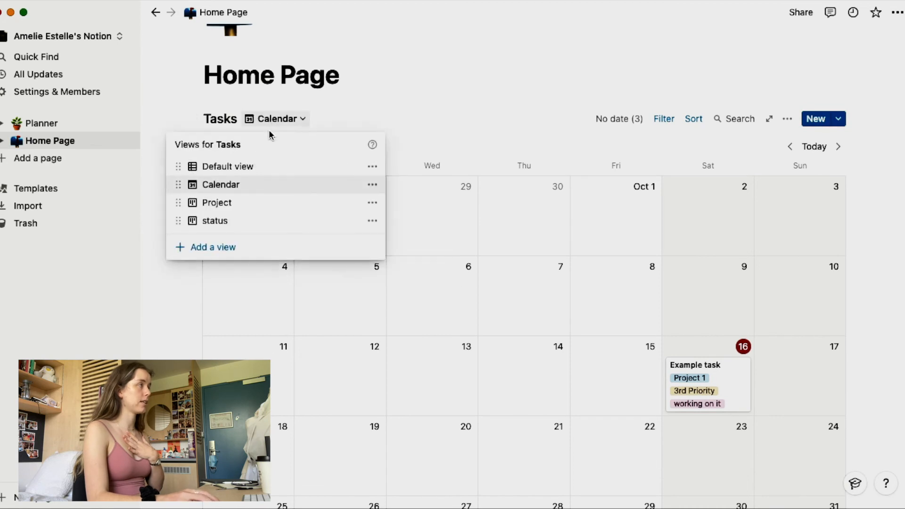
{"action": "left_click", "coordinate": [244, 171]}
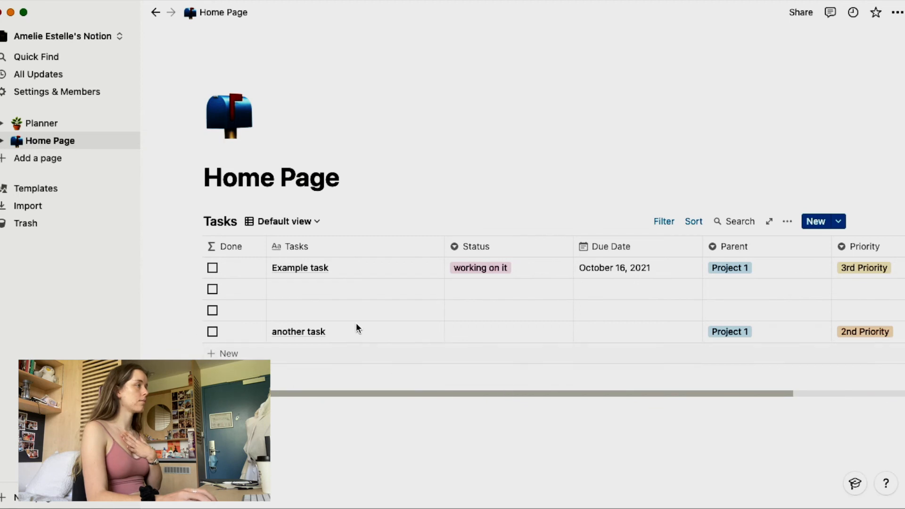
{"action": "left_click", "coordinate": [197, 333]}
{"action": "key", "text": "Delete"}
{"action": "left_click", "coordinate": [195, 310]}
{"action": "key", "text": "Delete"}
{"action": "left_click", "coordinate": [195, 289]}
{"action": "key", "text": "Delete"}
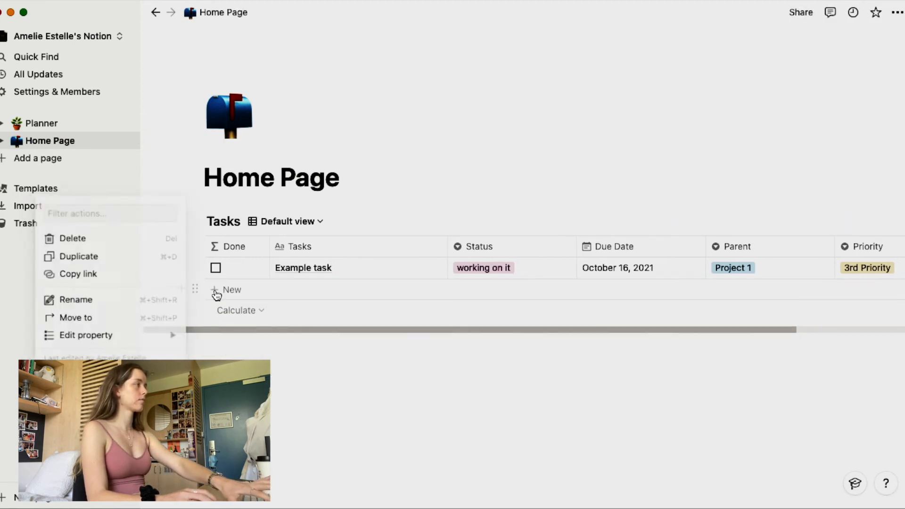
Step: Hide the Parent and Priority columns in the Tasks table's Default view
{"action": "left_click", "coordinate": [729, 249]}
{"action": "left_click", "coordinate": [770, 452]}
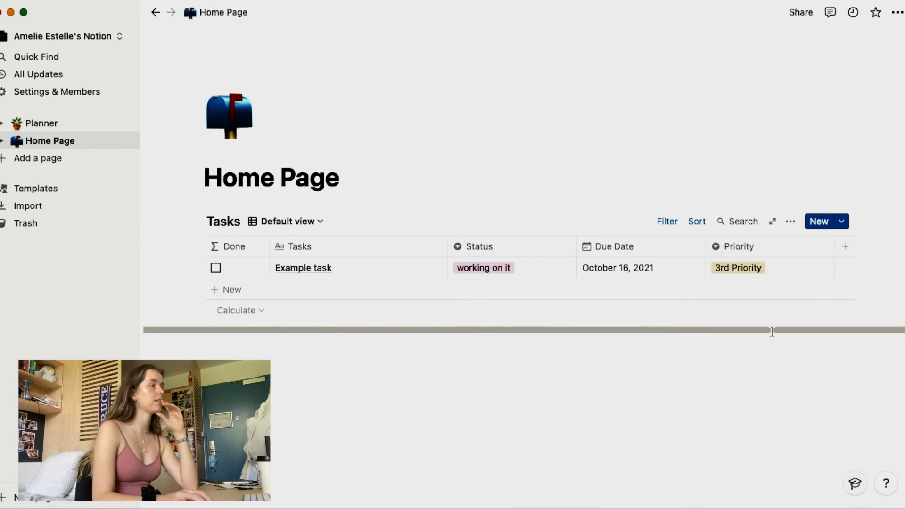
{"action": "left_click", "coordinate": [776, 253]}
{"action": "left_click", "coordinate": [751, 453]}
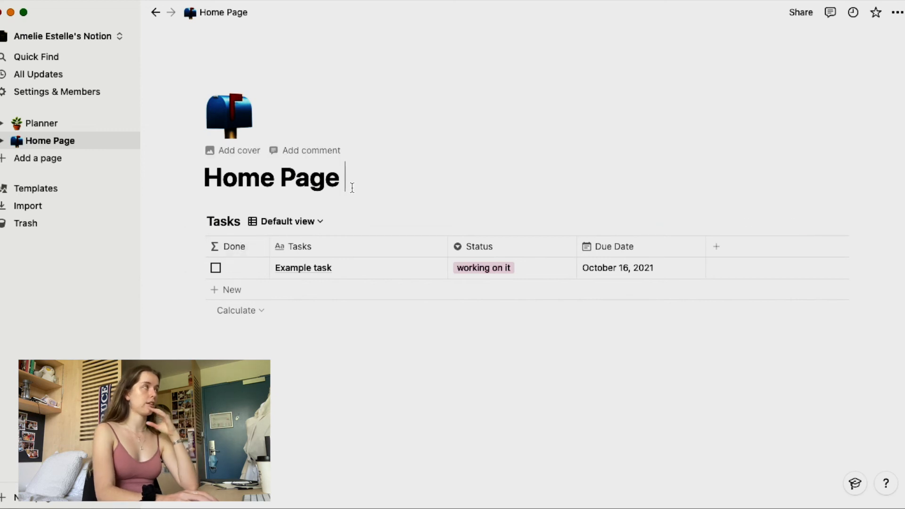
Step: Insert a sub-page above the Tasks table on the Home Page, titled "HLTH1002", as an empty page
{"action": "key", "text": "Return"}
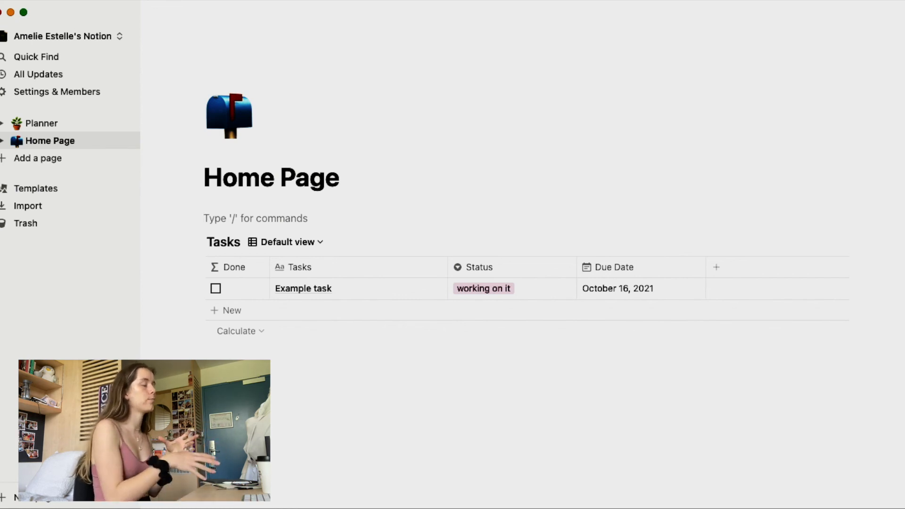
{"action": "type", "text": "/page"}
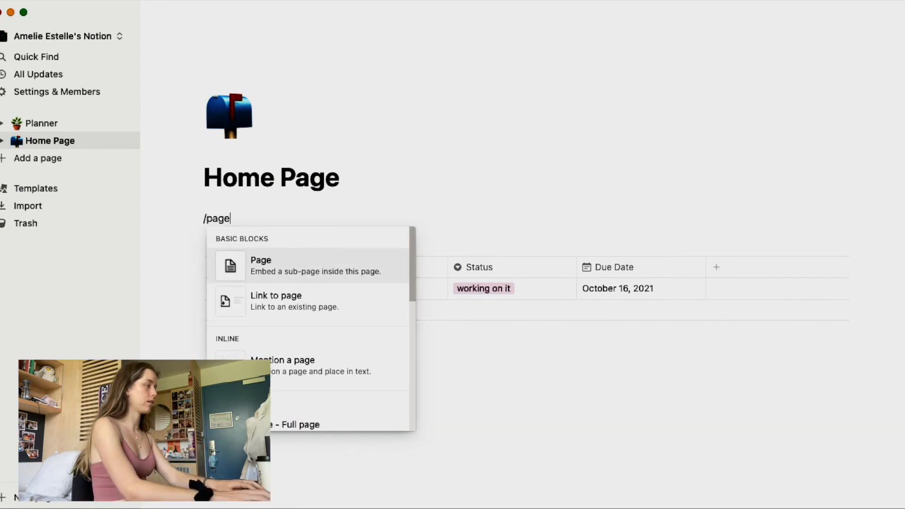
{"action": "key", "text": "Return"}
{"action": "type", "text": "HLTH"}
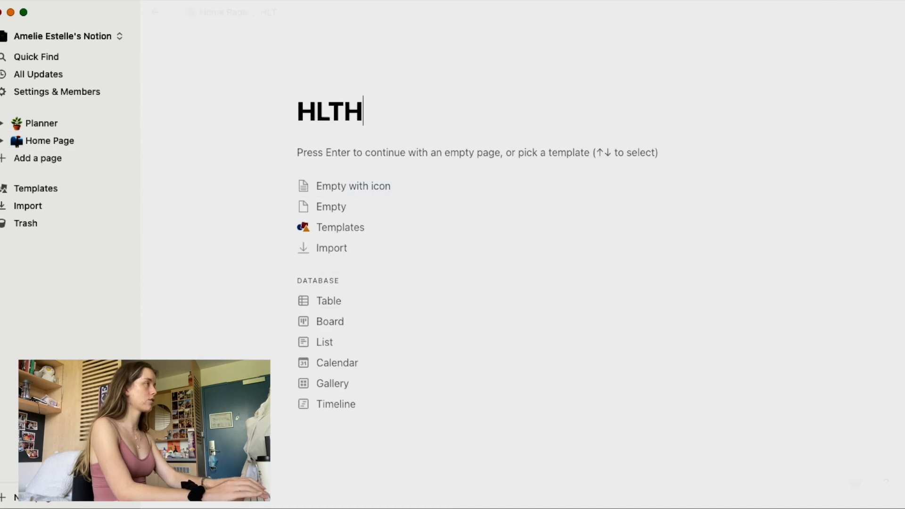
{"action": "type", "text": "1002"}
{"action": "key", "text": "Return"}
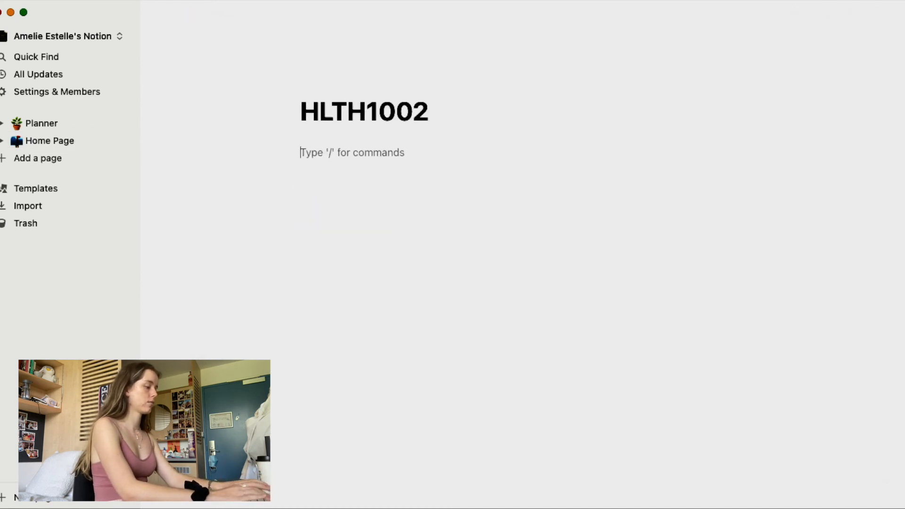
Step: Add a Heading 2 reading "Course overview" to the HLTH1002 page and continue on a line below it
{"action": "type", "text": "/h2"}
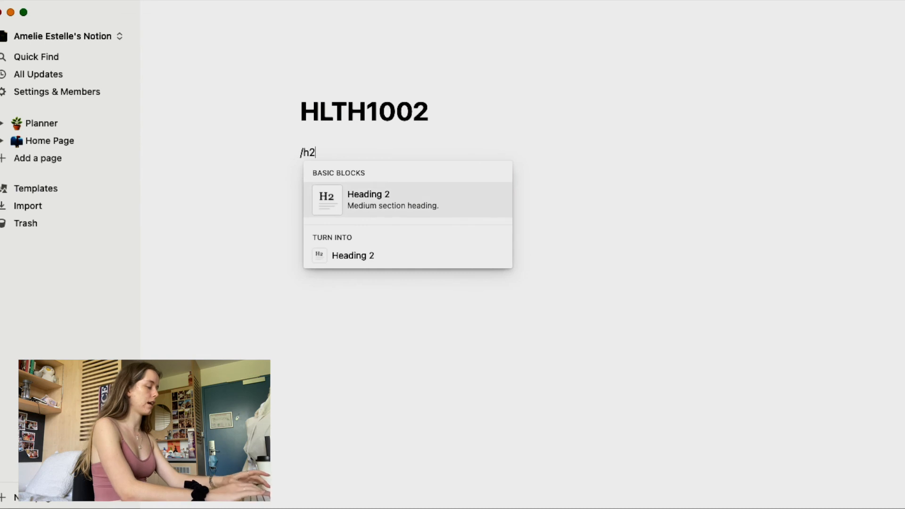
{"action": "key", "text": "Return"}
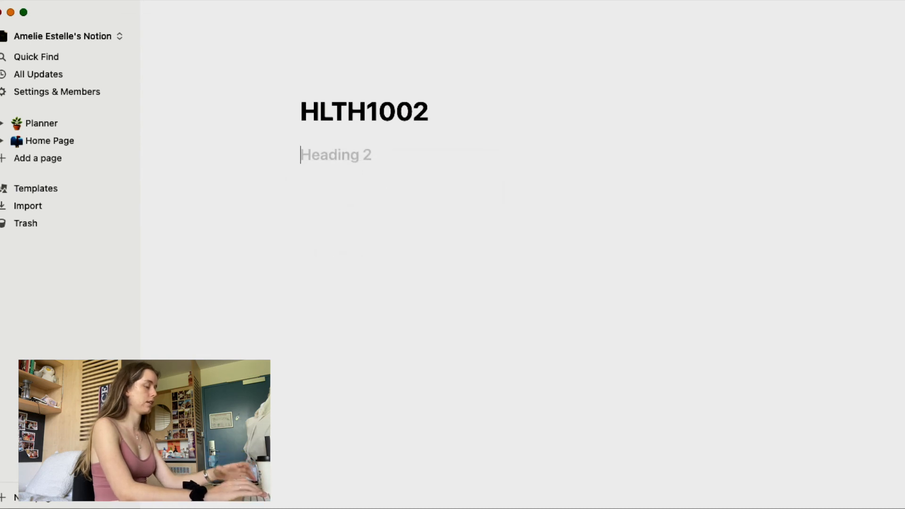
{"action": "type", "text": "Cu"}
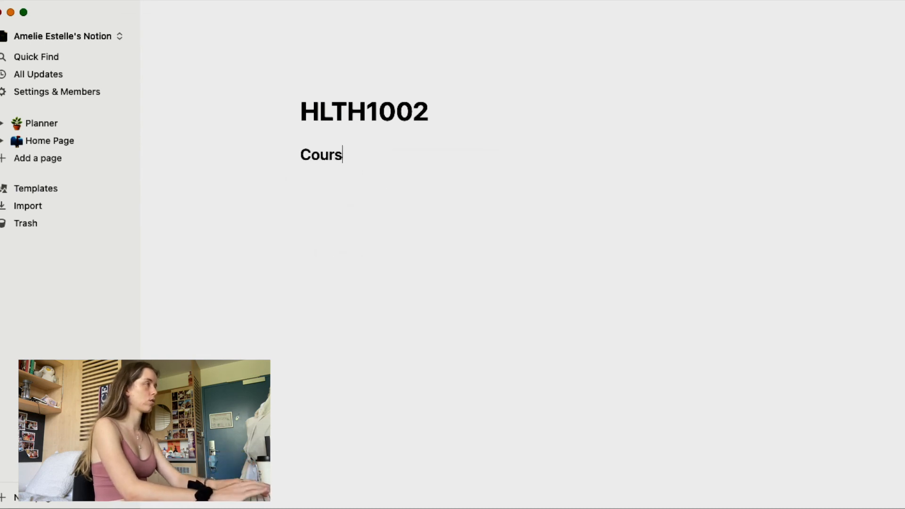
{"action": "key", "text": "Return"}
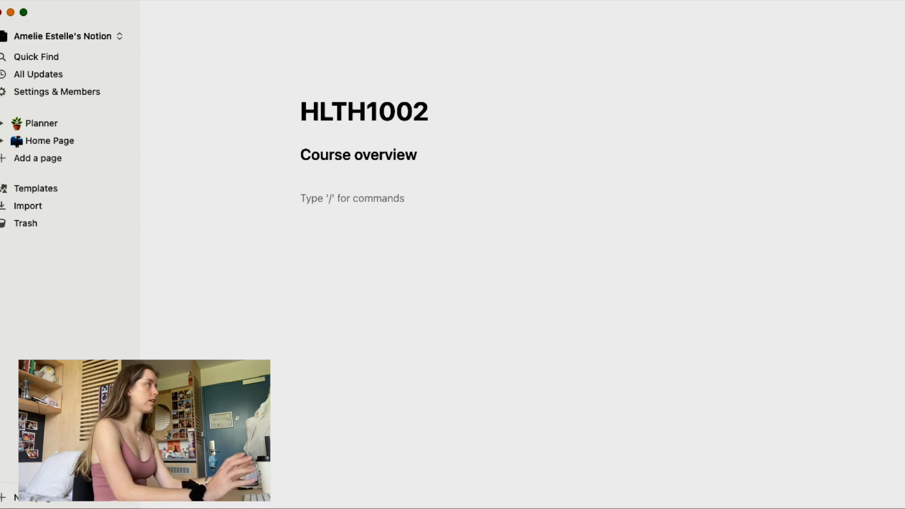
Step: Insert a linked database below the Course overview heading, using the Tasks database from the Home Page
{"action": "type", "text": "/link"}
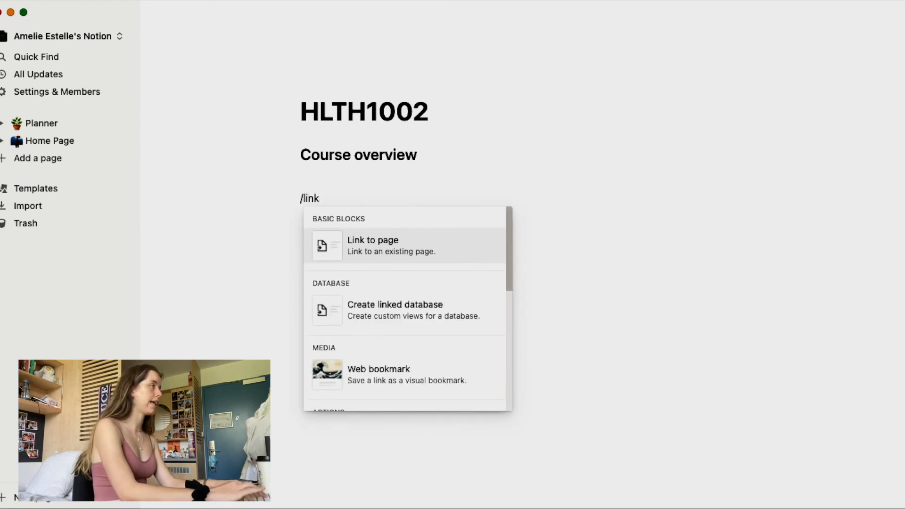
{"action": "type", "text": "ed"}
{"action": "key", "text": "Return"}
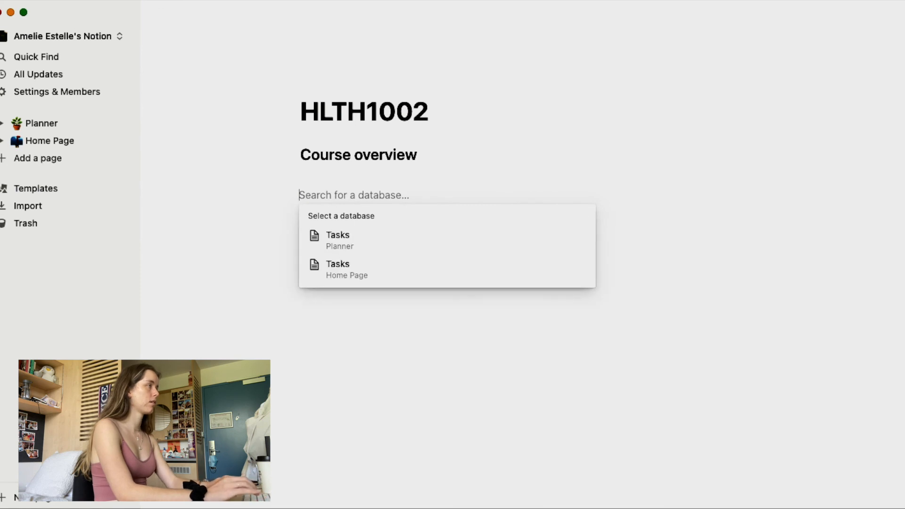
{"action": "left_click", "coordinate": [365, 282]}
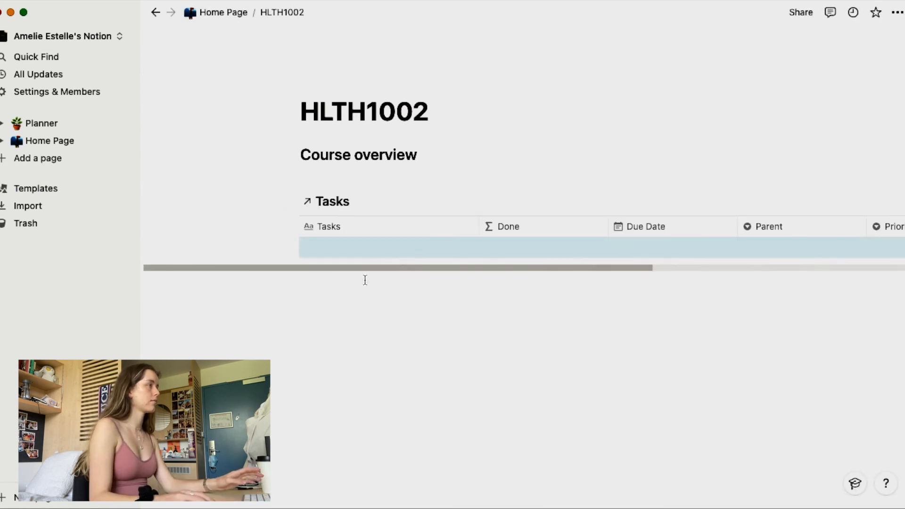
Step: Turn on full width for the HLTH1002 page
{"action": "left_click", "coordinate": [897, 12]}
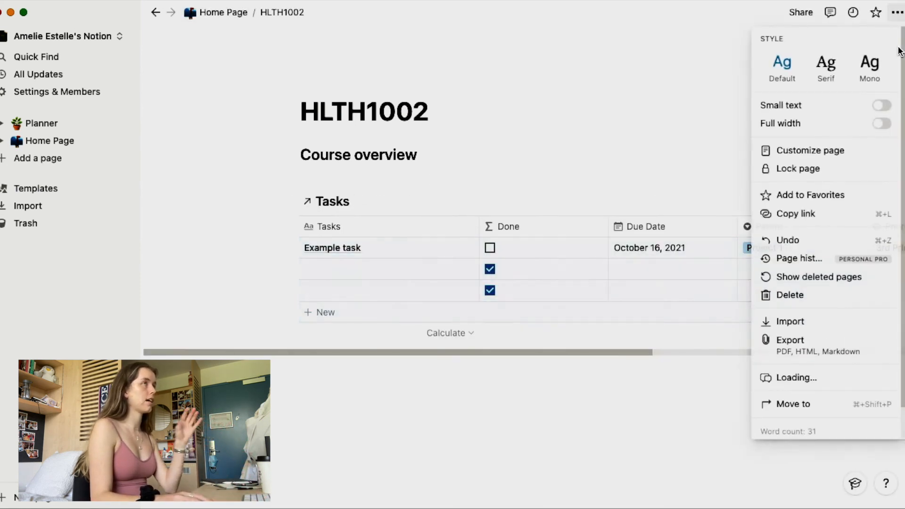
{"action": "left_click", "coordinate": [880, 124]}
{"action": "left_click", "coordinate": [541, 166]}
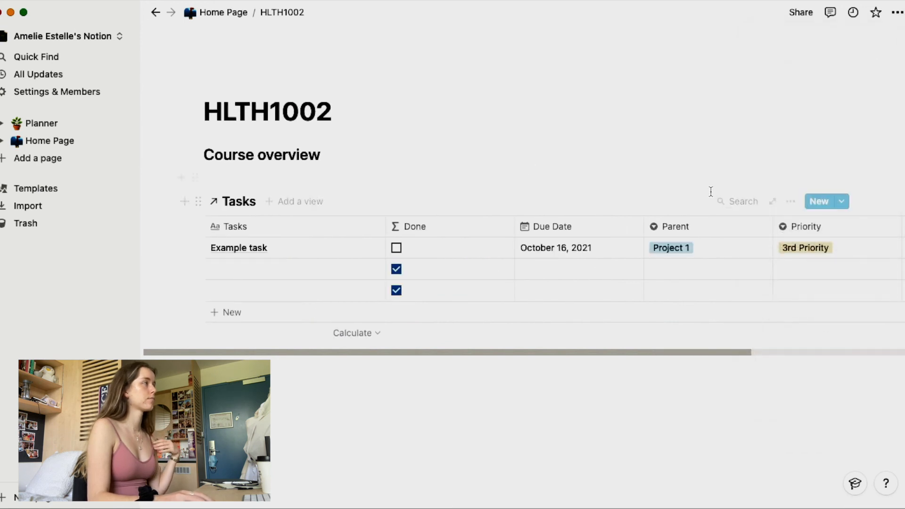
Step: Filter the linked Tasks table on the HLTH1002 page to rows where Parent is Project 1
{"action": "left_click", "coordinate": [791, 202]}
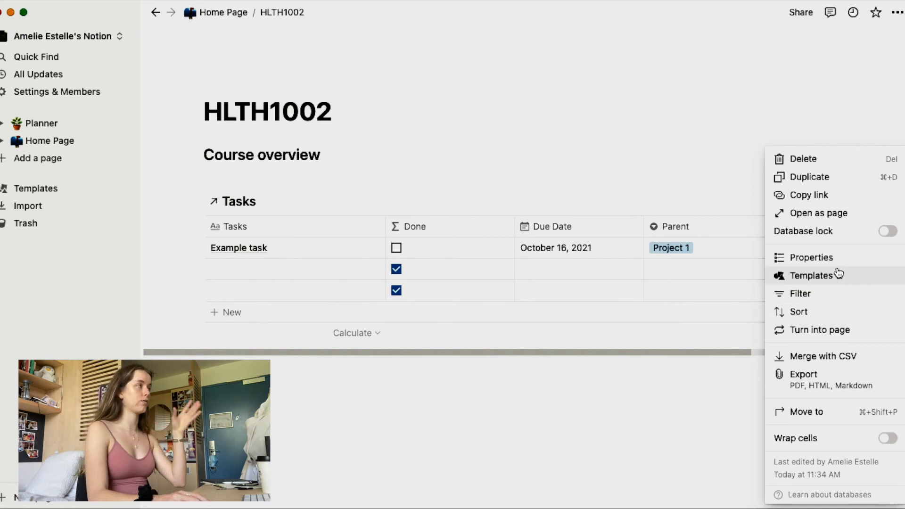
{"action": "left_click", "coordinate": [822, 295]}
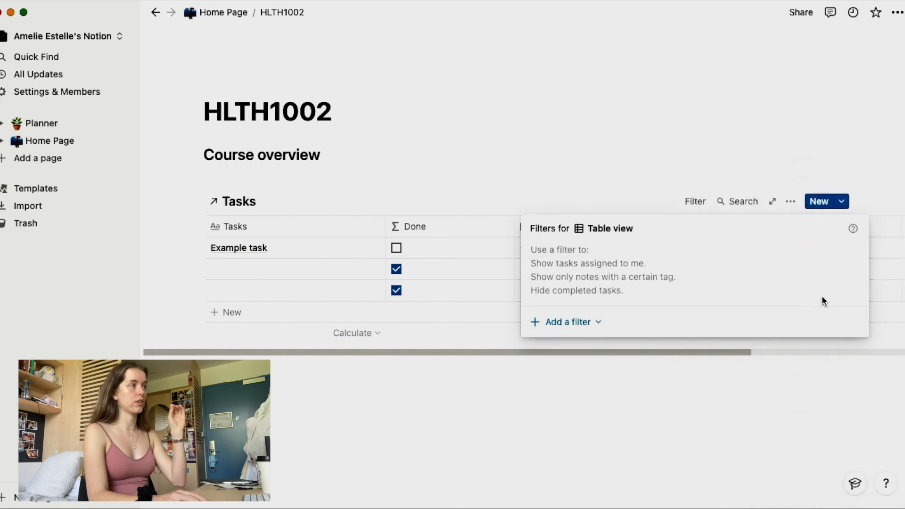
{"action": "left_click", "coordinate": [583, 322]}
{"action": "left_click", "coordinate": [594, 347]}
{"action": "left_click", "coordinate": [618, 254]}
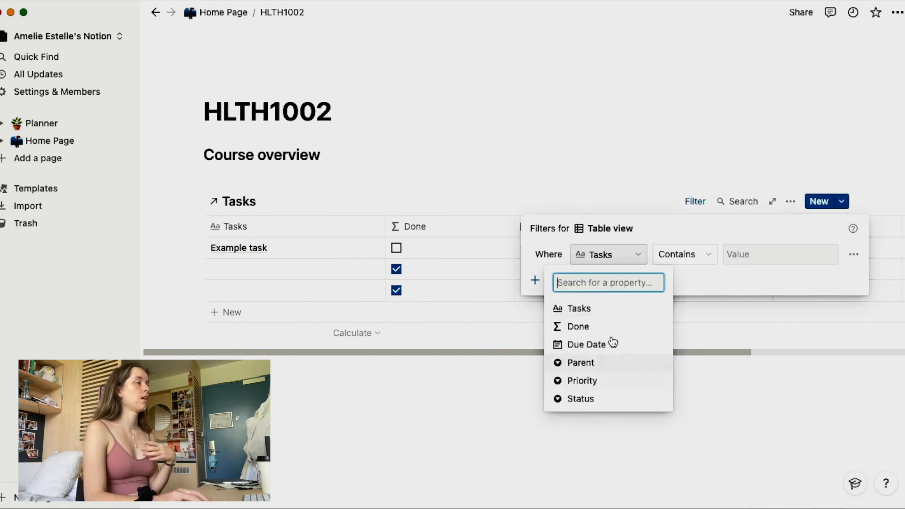
{"action": "left_click", "coordinate": [608, 371]}
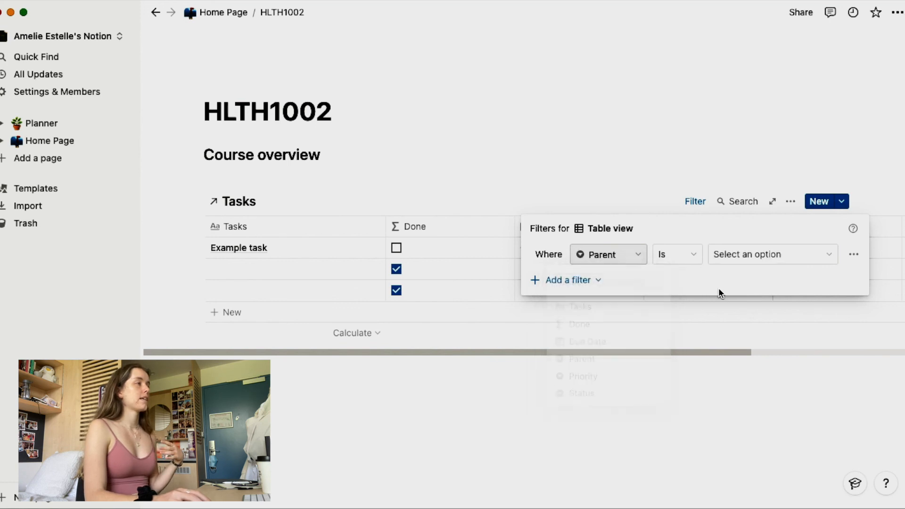
{"action": "left_click", "coordinate": [666, 255]}
{"action": "left_click", "coordinate": [759, 252]}
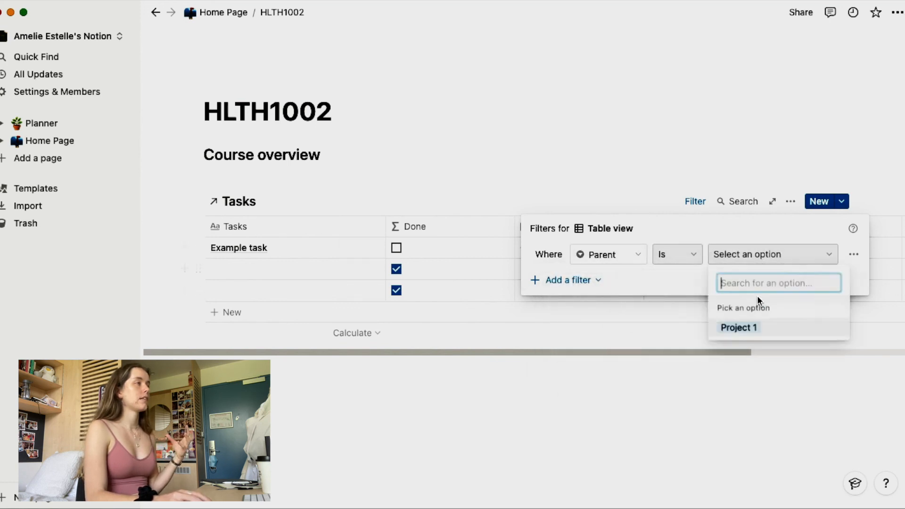
{"action": "left_click", "coordinate": [759, 328]}
{"action": "left_click", "coordinate": [825, 259]}
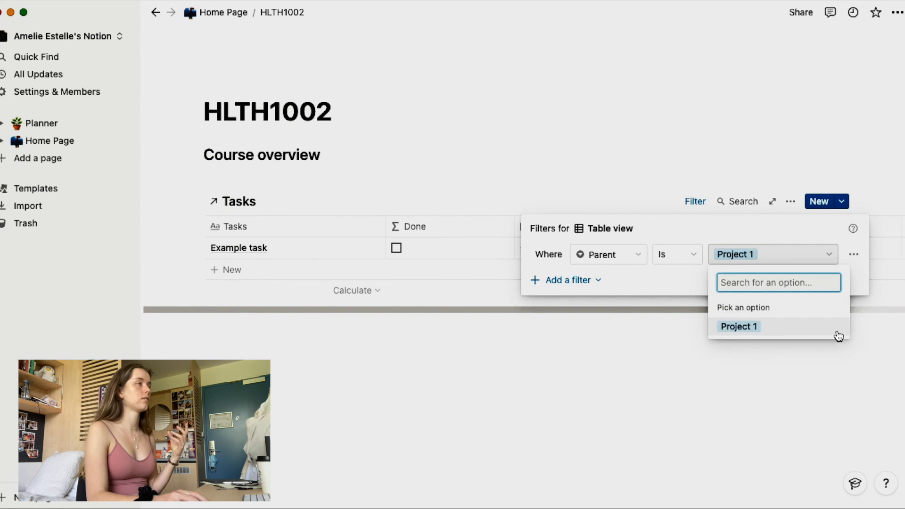
{"action": "left_click", "coordinate": [592, 177]}
{"action": "left_click", "coordinate": [329, 169]}
Step: Place a narrowed Done column before the Tasks column in the linked table and hide the Parent column
{"action": "left_click_drag", "start_coordinate": [399, 231], "coordinate": [269, 233]}
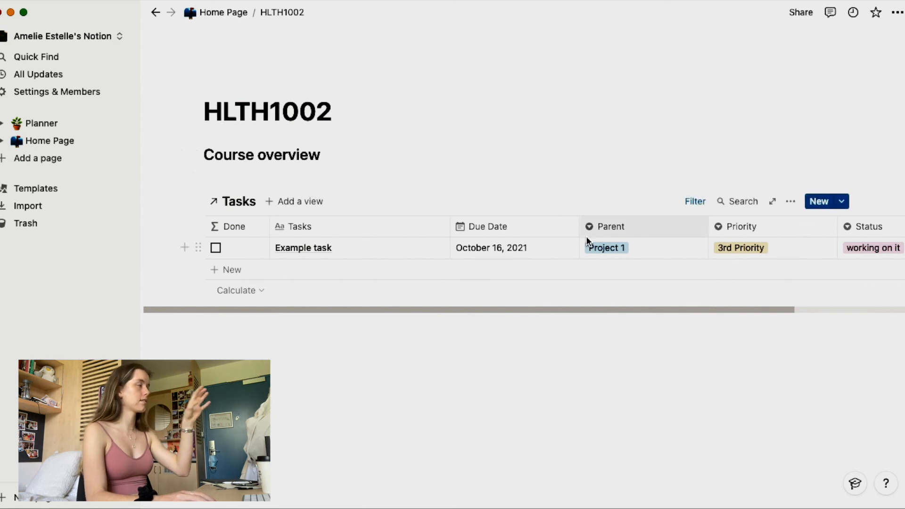
{"action": "left_click", "coordinate": [621, 233]}
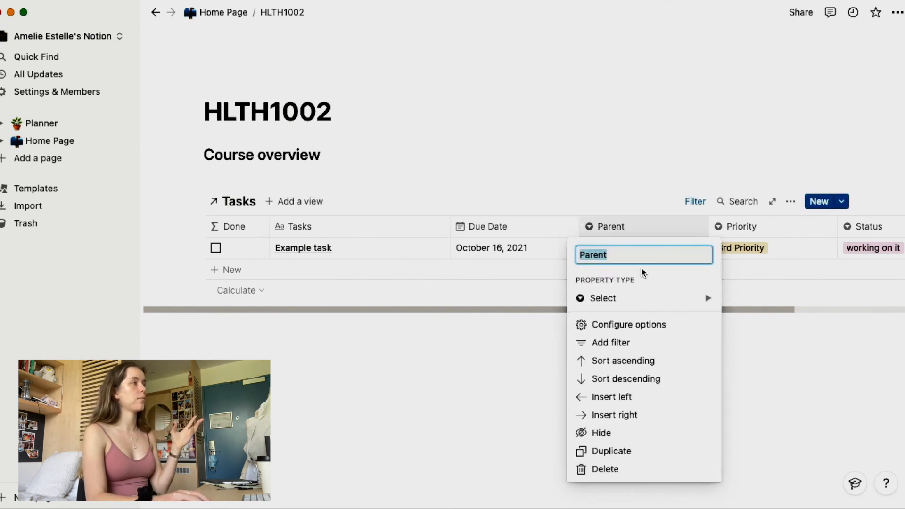
{"action": "left_click", "coordinate": [633, 443]}
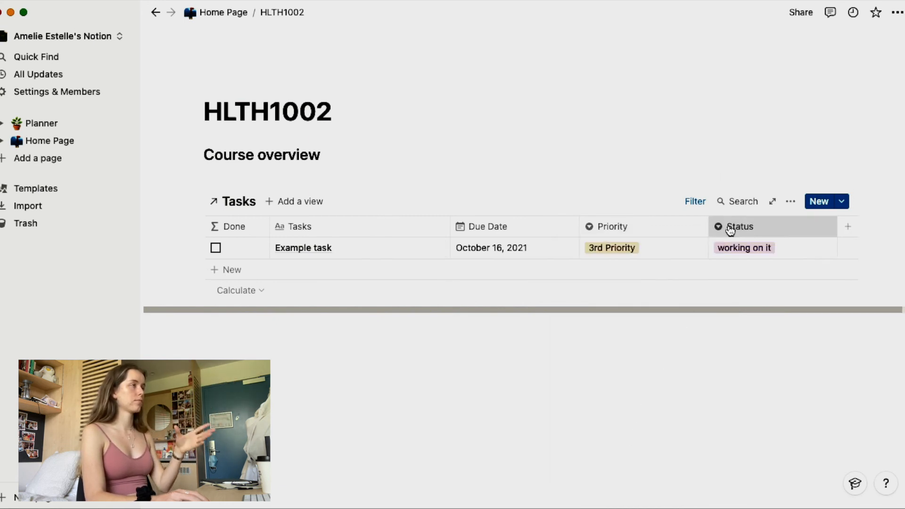
Step: Move the Status column between Done and Tasks in the linked table and narrow it to fit its tag
{"action": "left_click_drag", "start_coordinate": [721, 227], "coordinate": [301, 247]}
{"action": "left_click_drag", "start_coordinate": [399, 228], "coordinate": [364, 229]}
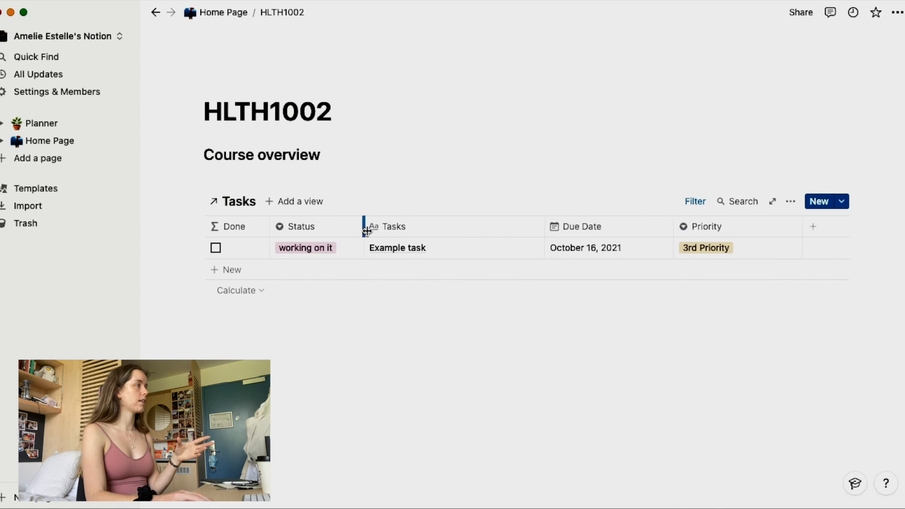
{"action": "left_click", "coordinate": [302, 201]}
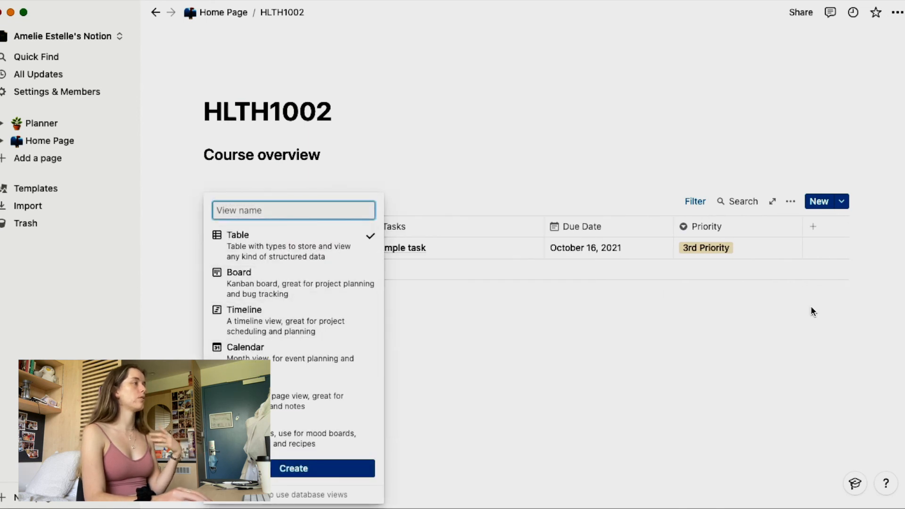
{"action": "left_click", "coordinate": [469, 166]}
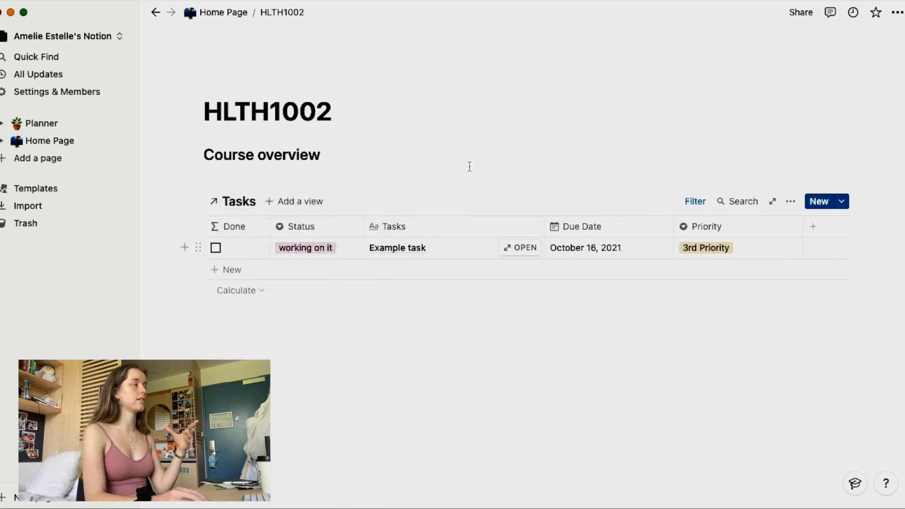
Step: Return to the Home Page and add a Heading 3 reading "Course Pages" above the HLTH1002 link
{"action": "left_click", "coordinate": [233, 12]}
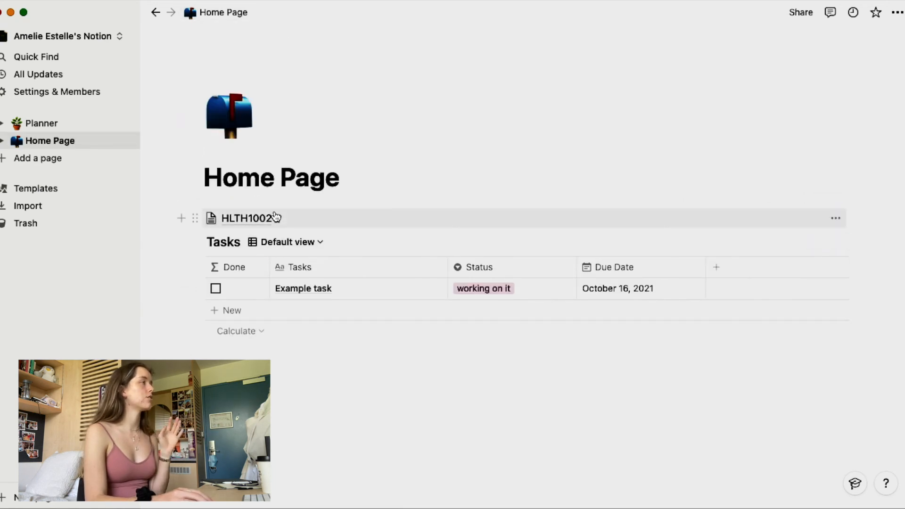
{"action": "left_click", "coordinate": [366, 183]}
{"action": "key", "text": "Return"}
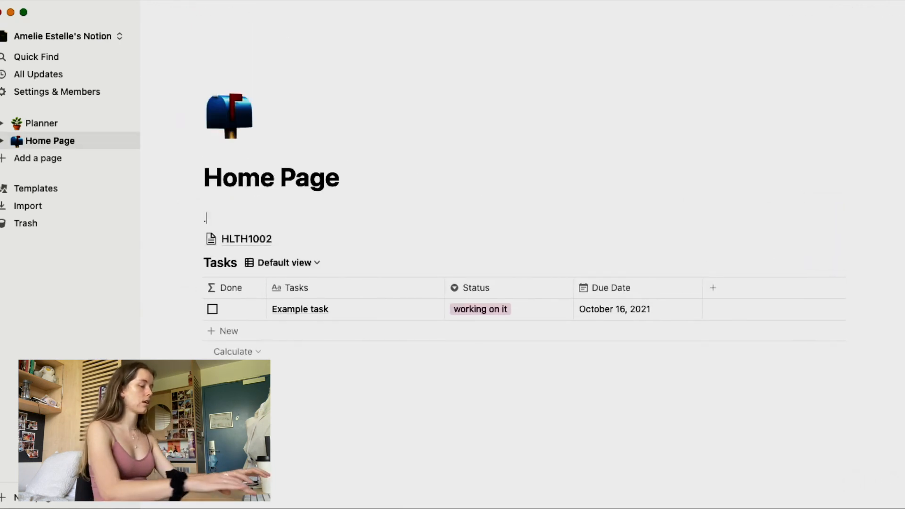
{"action": "type", "text": "/h3"}
{"action": "key", "text": "Return"}
{"action": "type", "text": "Course Pages"}
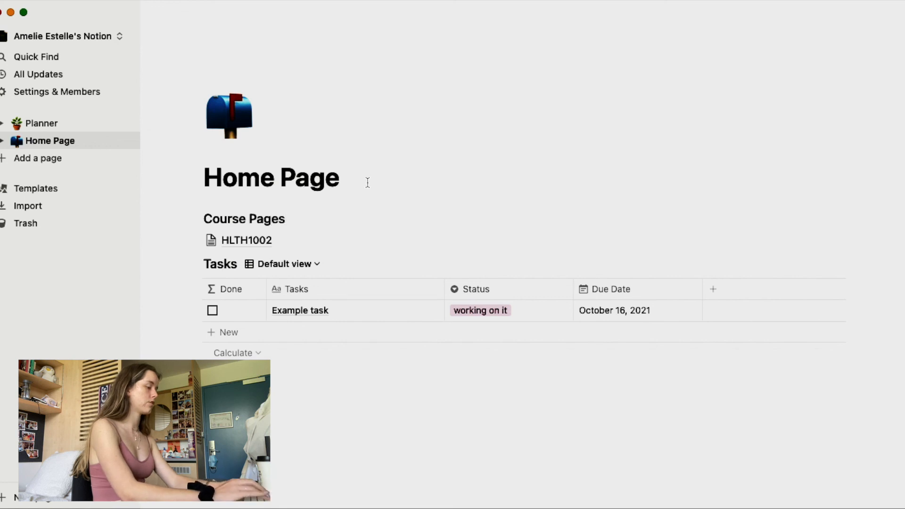
Step: Add a Heading 3 reading "Planning" between the HLTH1002 link and the Tasks table
{"action": "left_click", "coordinate": [182, 242]}
{"action": "type", "text": "pa"}
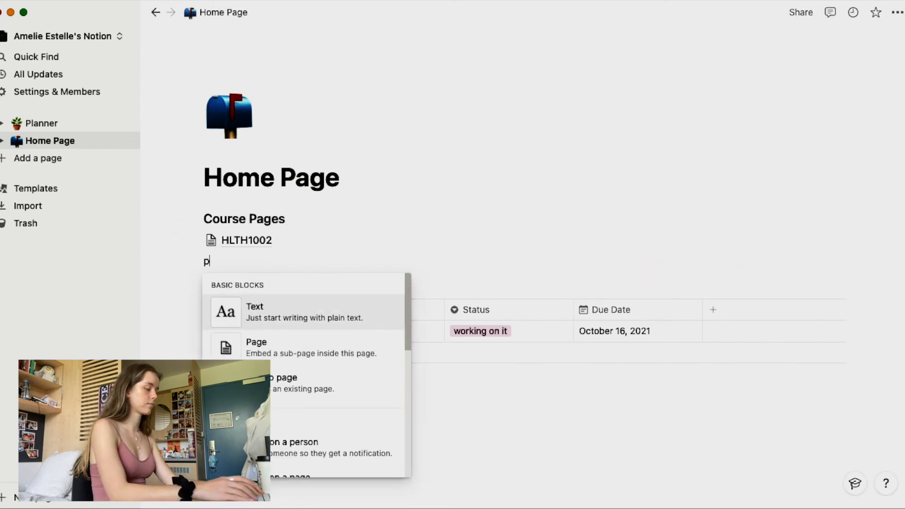
{"action": "key", "text": "BackSpace"}
{"action": "key", "text": "BackSpace"}
{"action": "type", "text": "h3"}
{"action": "key", "text": "Return"}
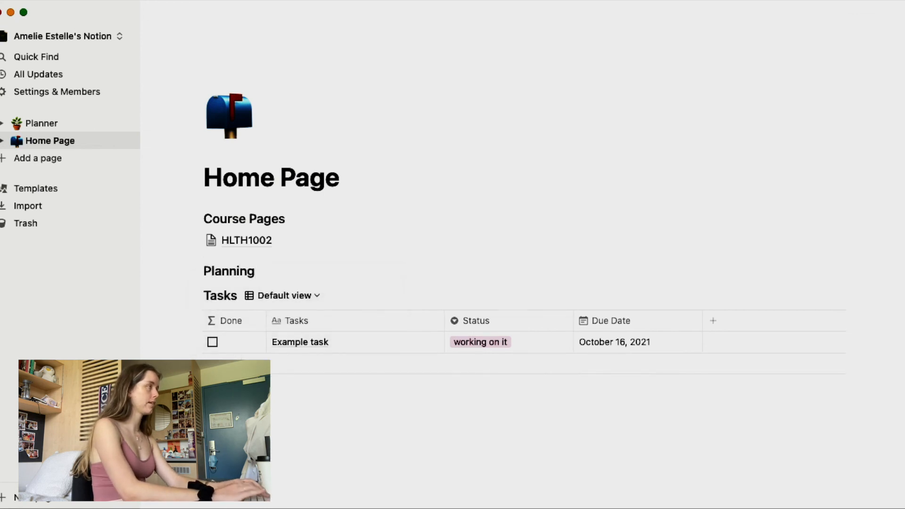
Step: Arrange the Home Page in two columns, with Planning and the Tasks table beside Course Pages, and narrow the Course Pages column
{"action": "left_click_drag", "start_coordinate": [197, 269], "coordinate": [848, 221]}
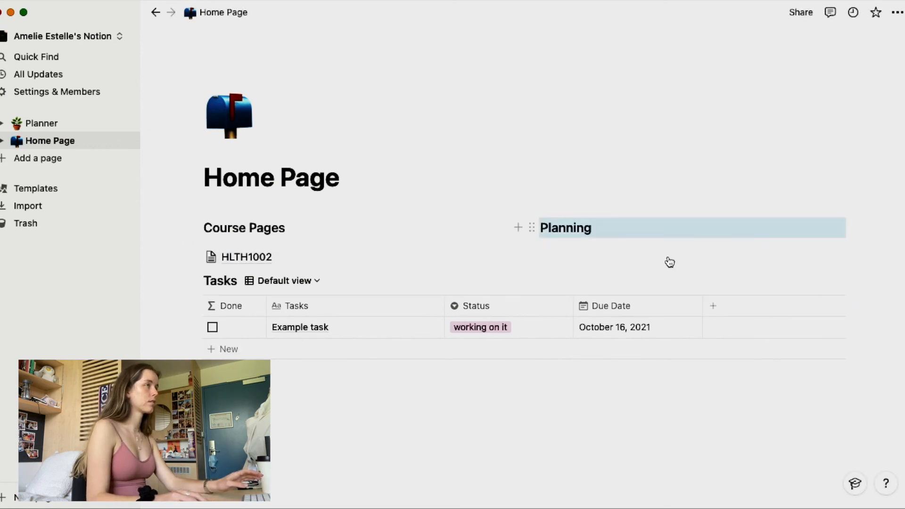
{"action": "left_click_drag", "start_coordinate": [194, 257], "coordinate": [581, 238]}
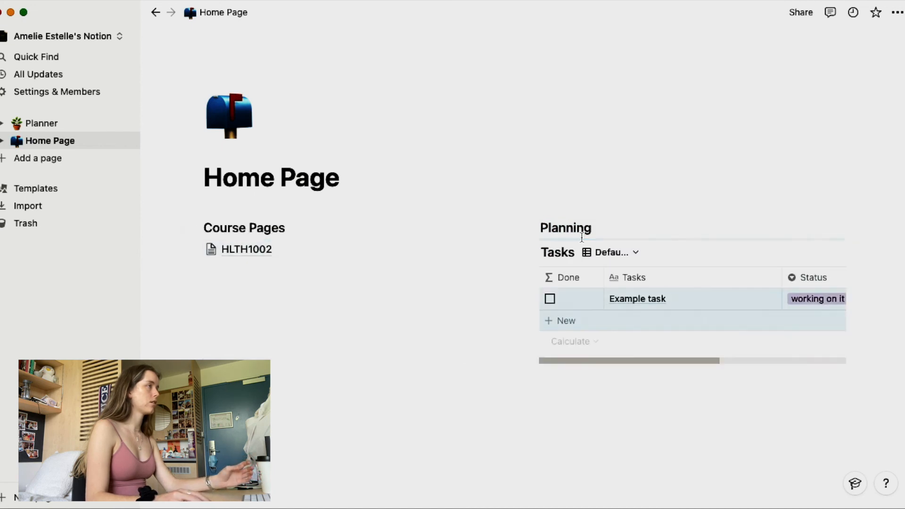
{"action": "left_click_drag", "start_coordinate": [524, 239], "coordinate": [333, 261]}
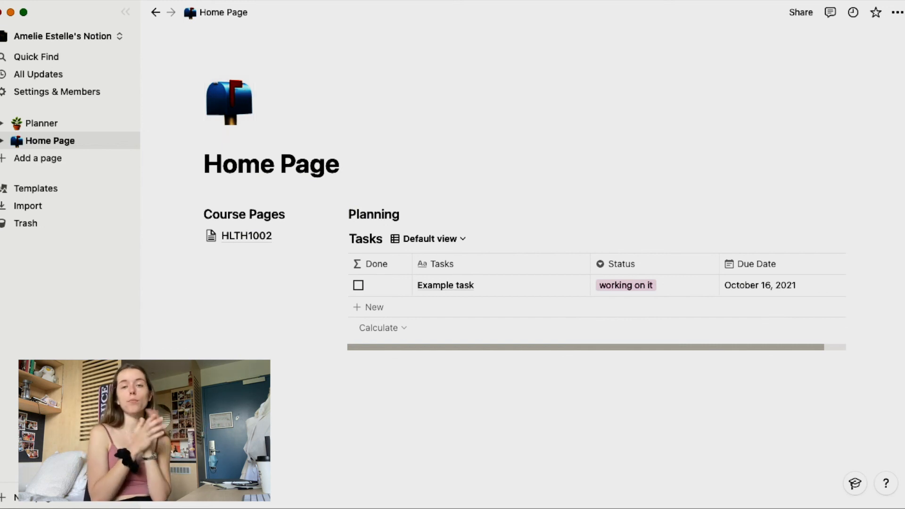
Step: Open the HLTH1002 page to review its filtered task table and return to the Home Page
{"action": "left_click", "coordinate": [238, 235]}
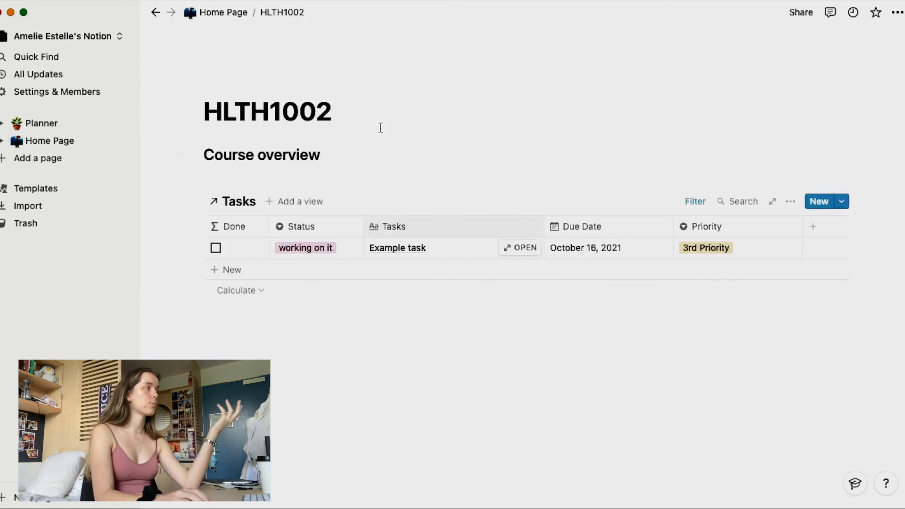
{"action": "left_click", "coordinate": [222, 13]}
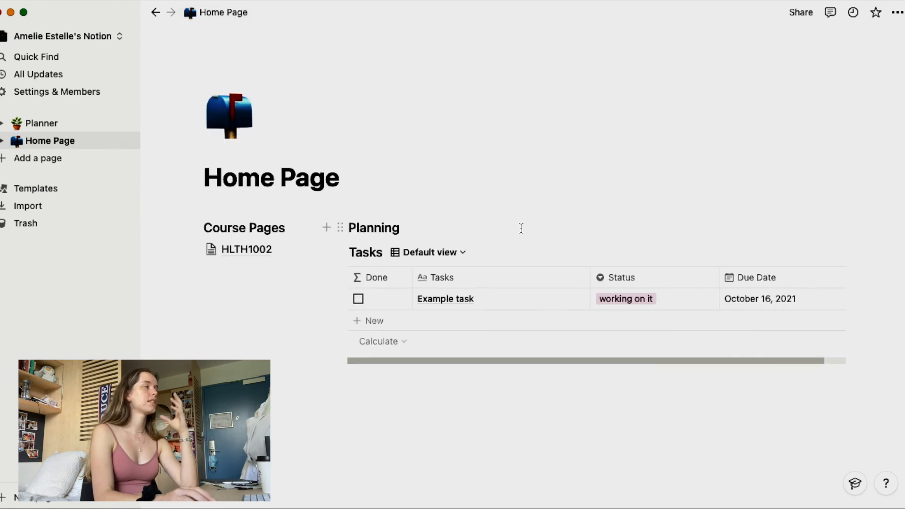